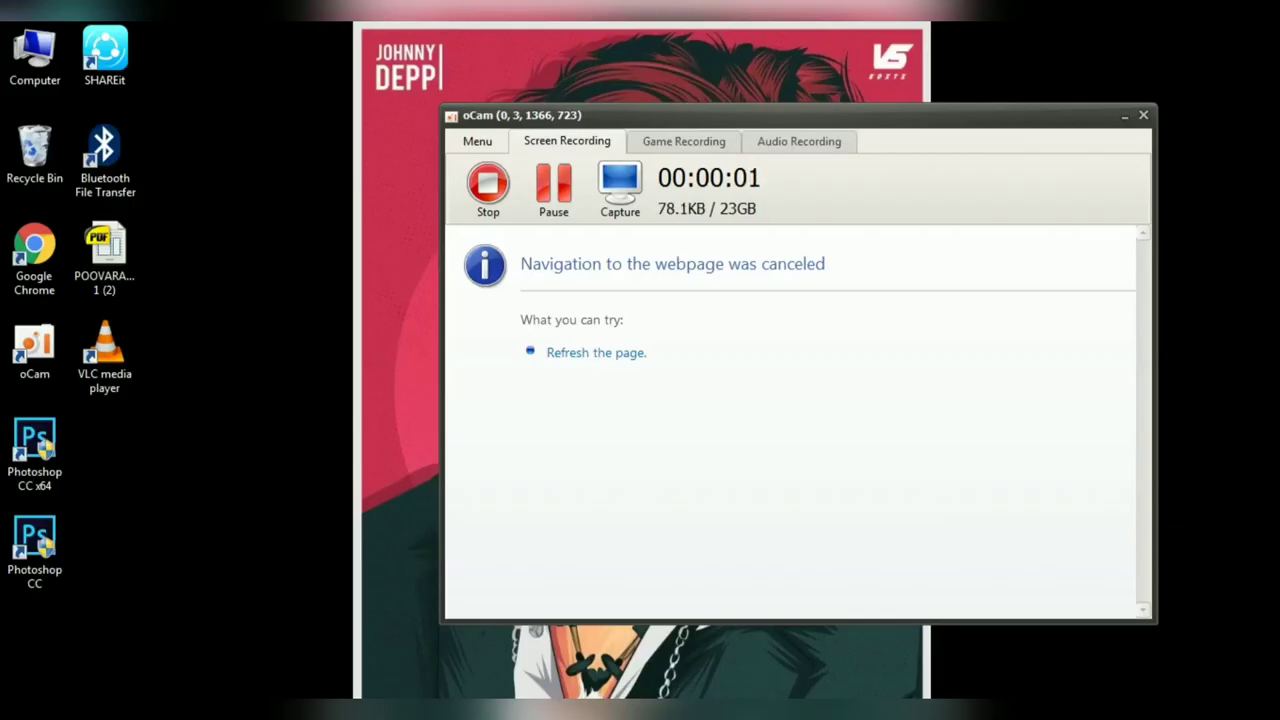
Create an 11.25 × 15 inch, 300 ppi document from the FB_IMG preset, docked as a tab
key(alt+Tab)
key(ctrl+n)
click(480, 238)
click(440, 436)
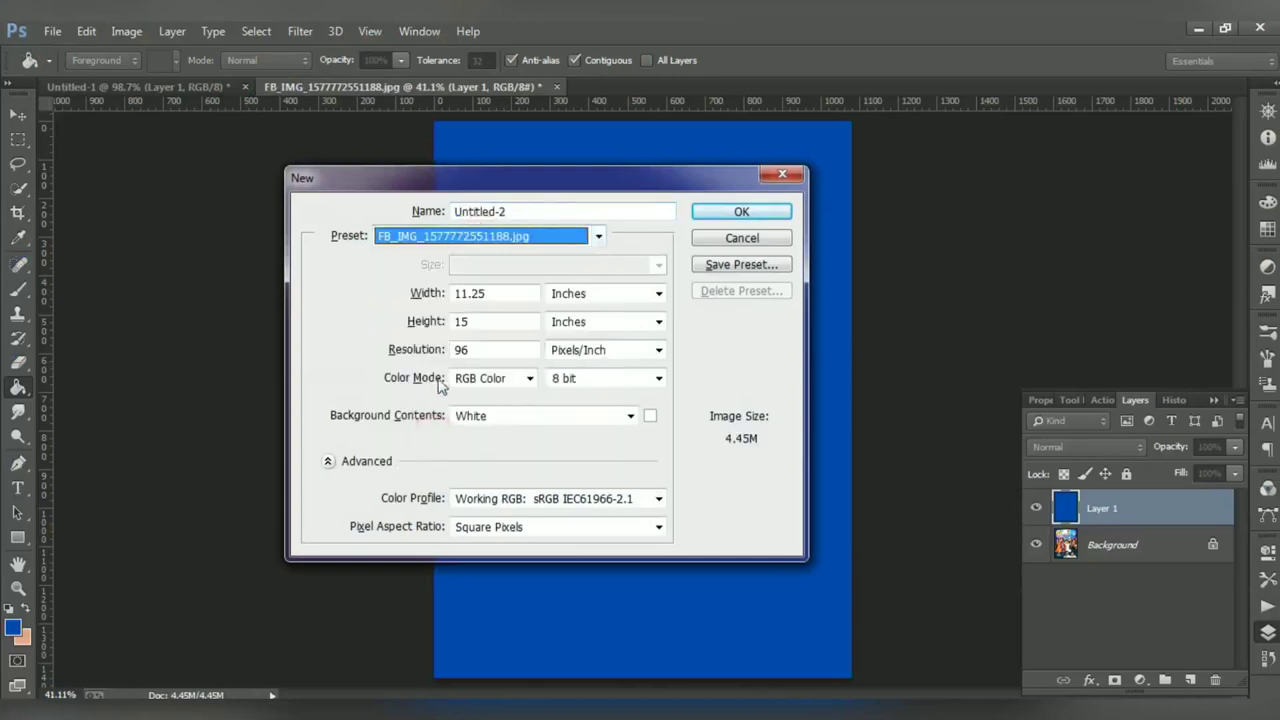
double_click(485, 347)
text(300)
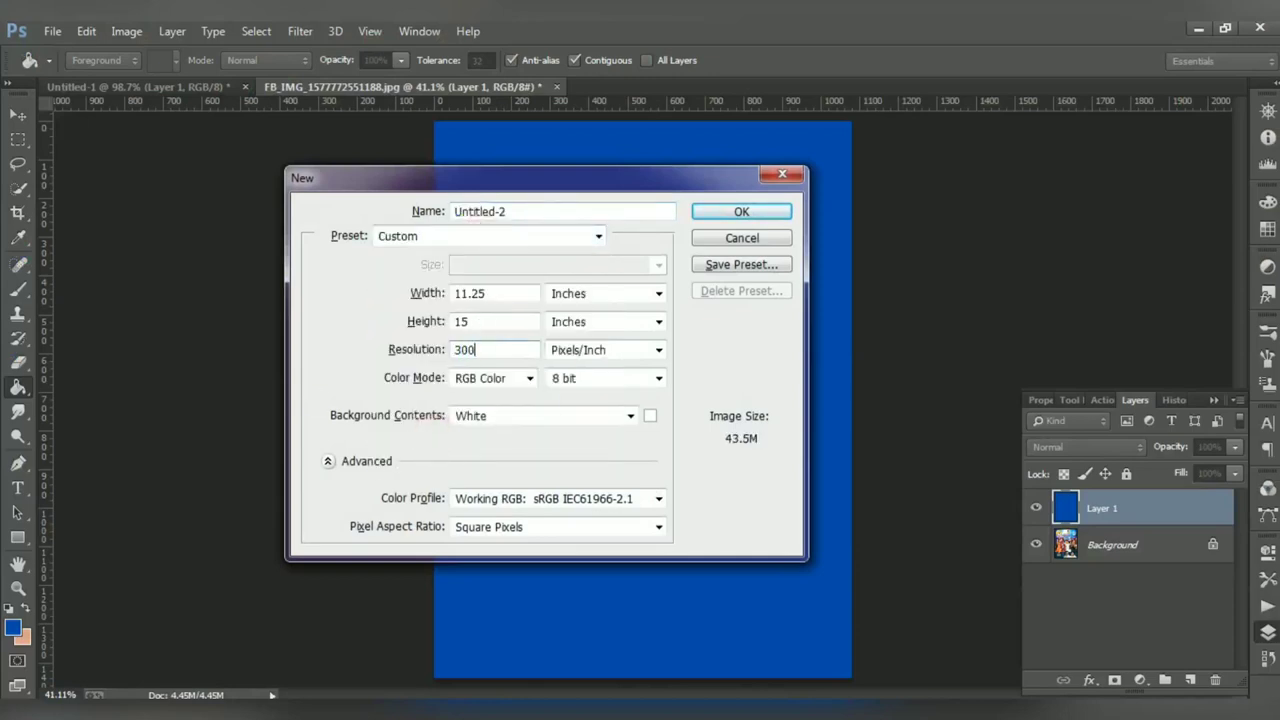
key(Return)
drag(294, 108, 389, 82)
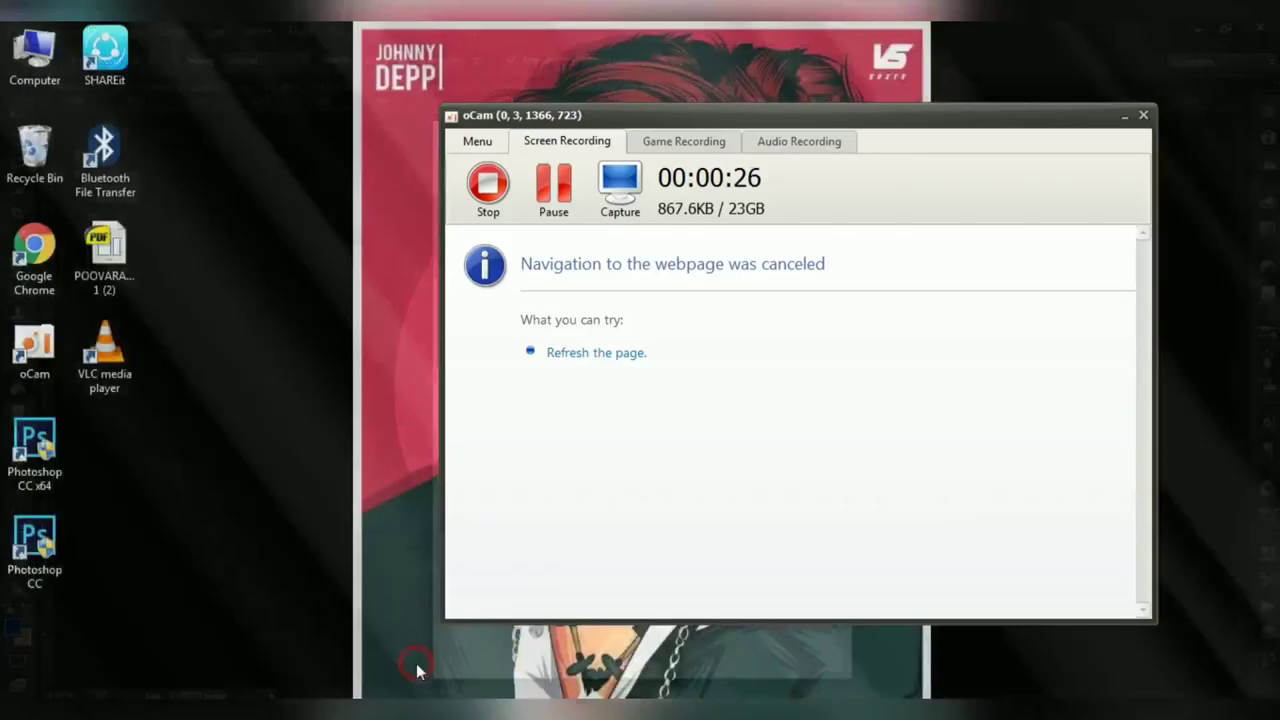
Fill a selected band across the canvas bottom with dark blue on a new layer
click(418, 671)
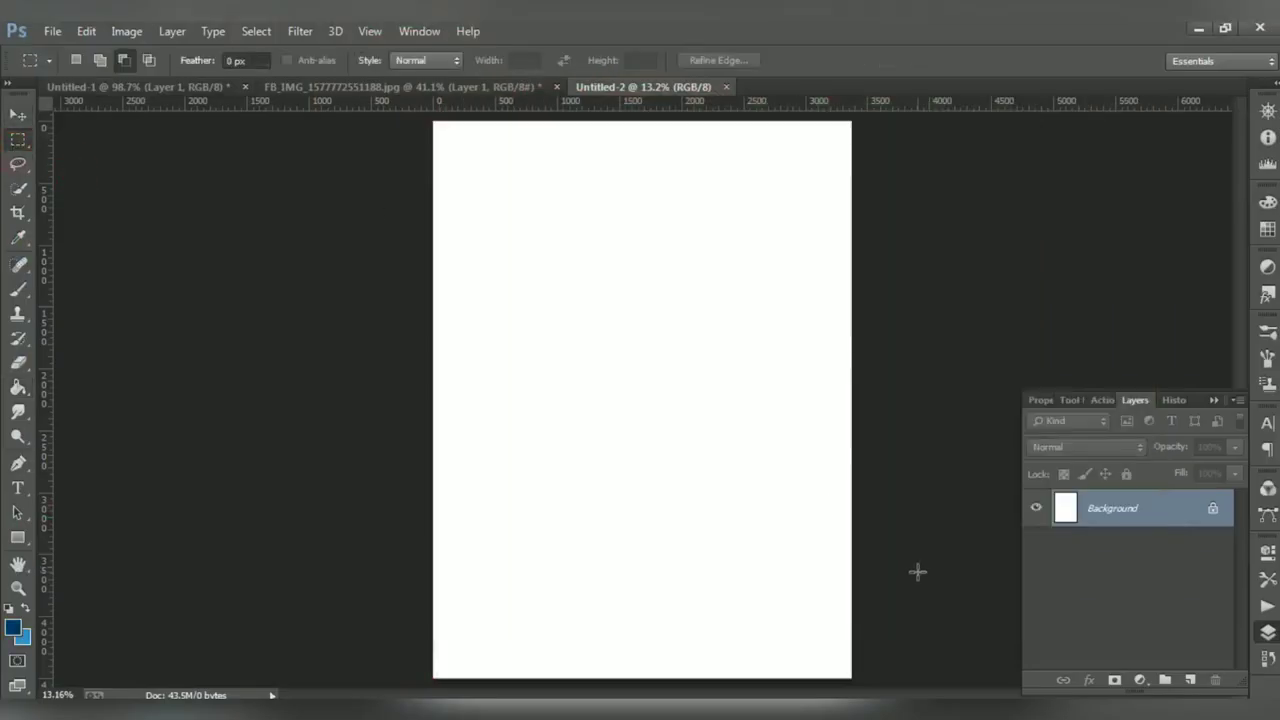
drag(853, 554, 425, 684)
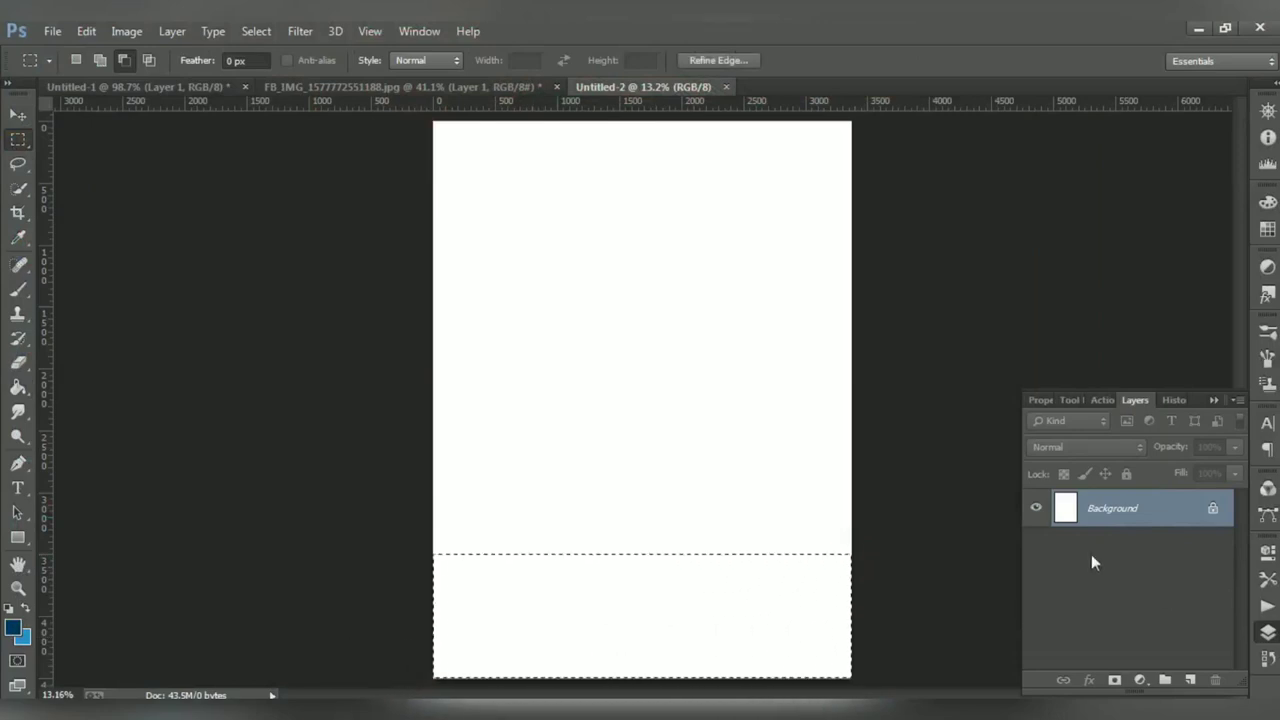
click(1190, 680)
key(g)
click(12, 626)
click(1230, 334)
click(684, 636)
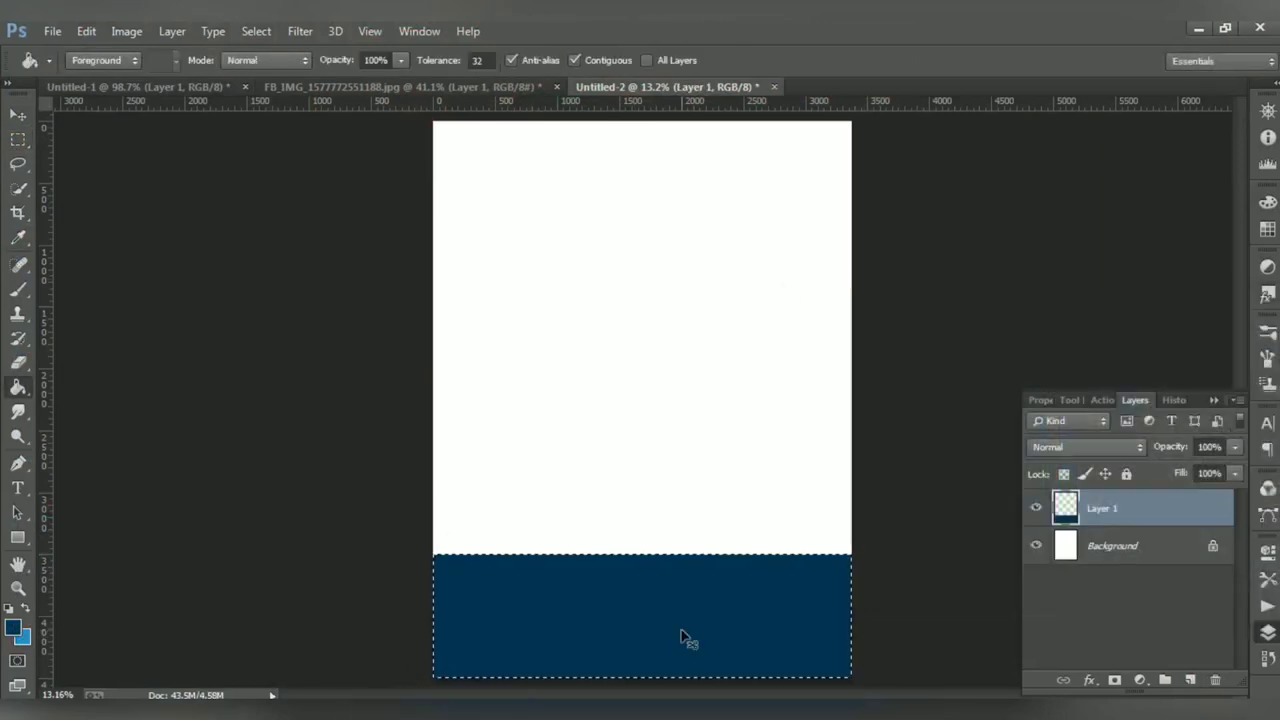
Give the blue band a 32 px greyish-blue (#4c6374) Stroke layer effect
click(1090, 680)
click(1130, 495)
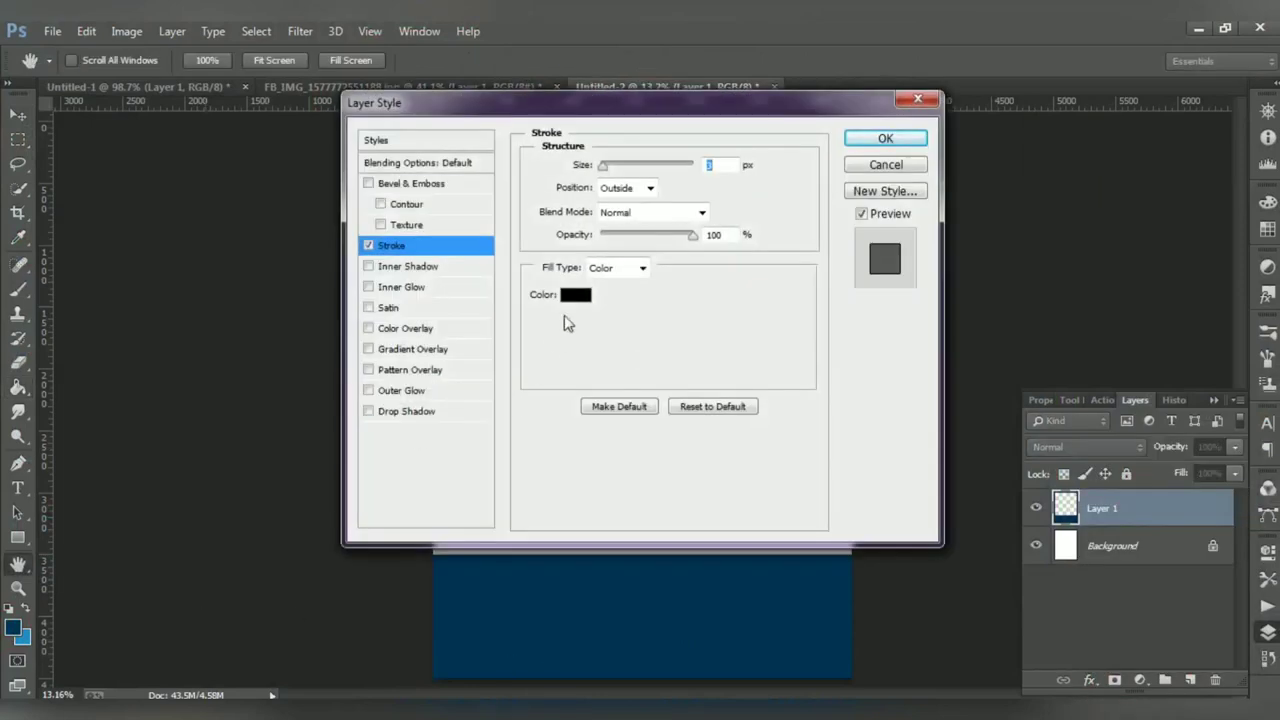
click(576, 295)
click(14, 620)
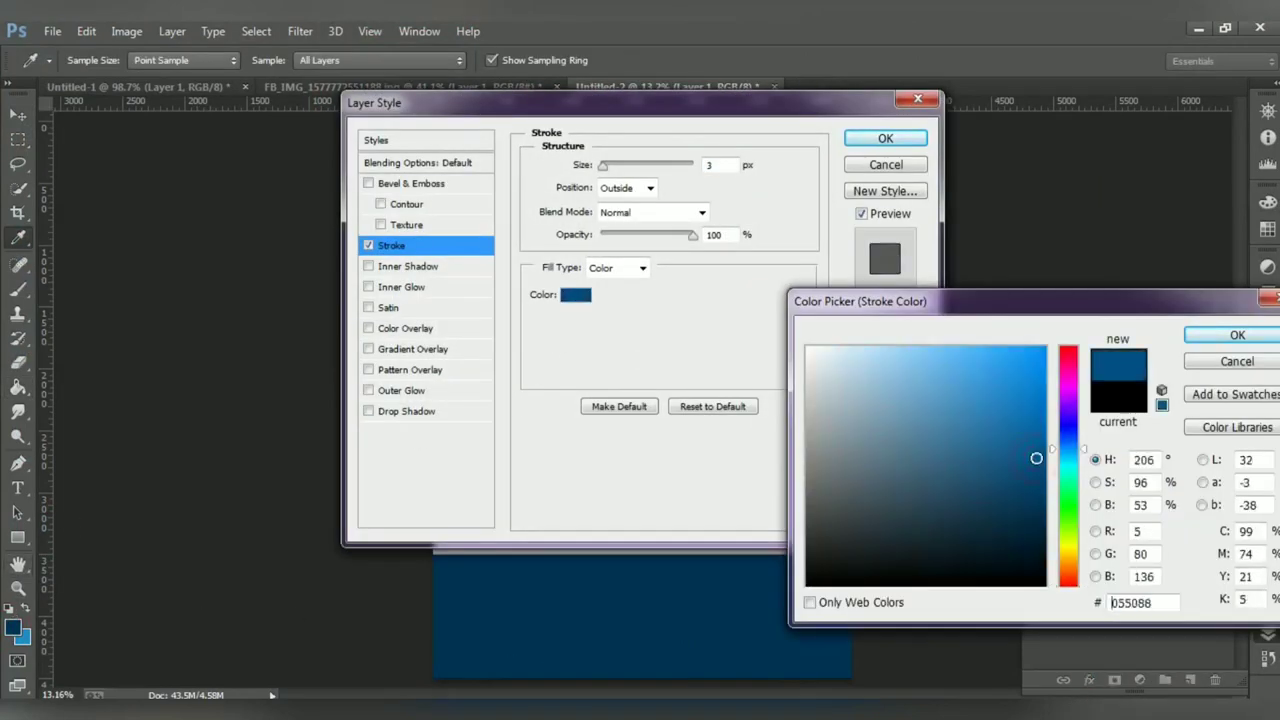
click(1237, 334)
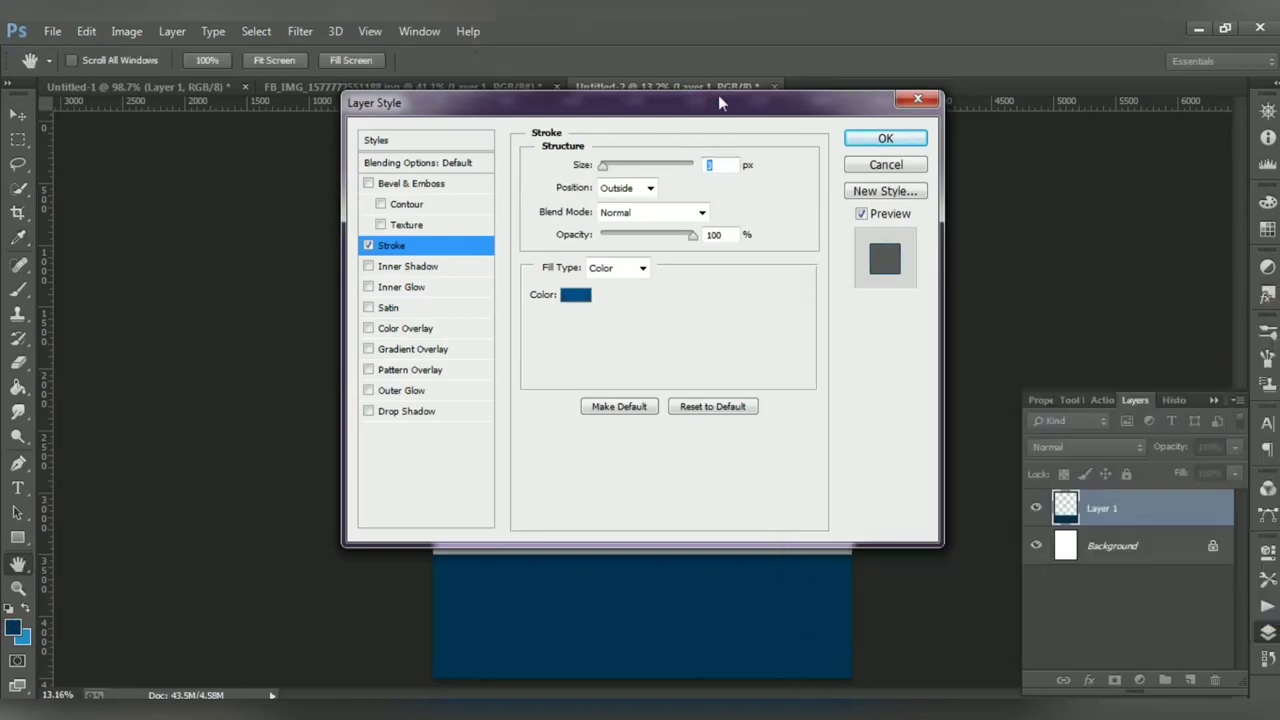
drag(718, 97, 543, 93)
drag(434, 167, 447, 170)
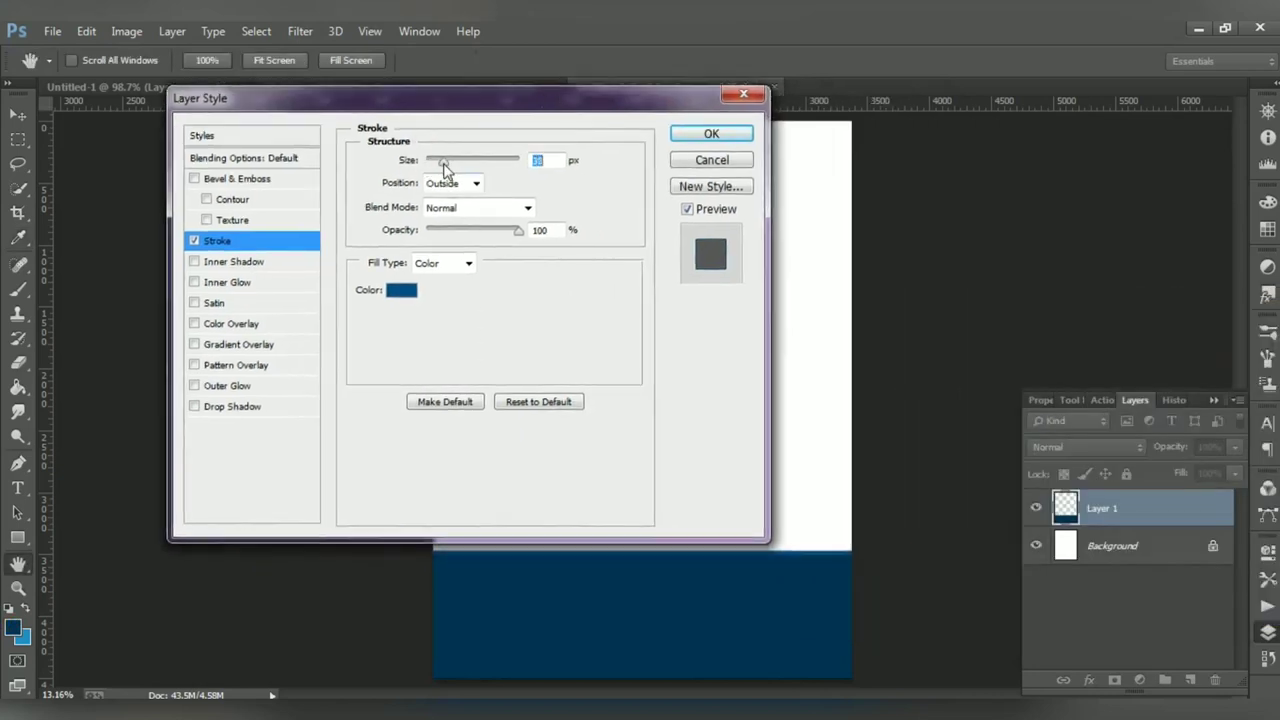
click(400, 290)
click(888, 477)
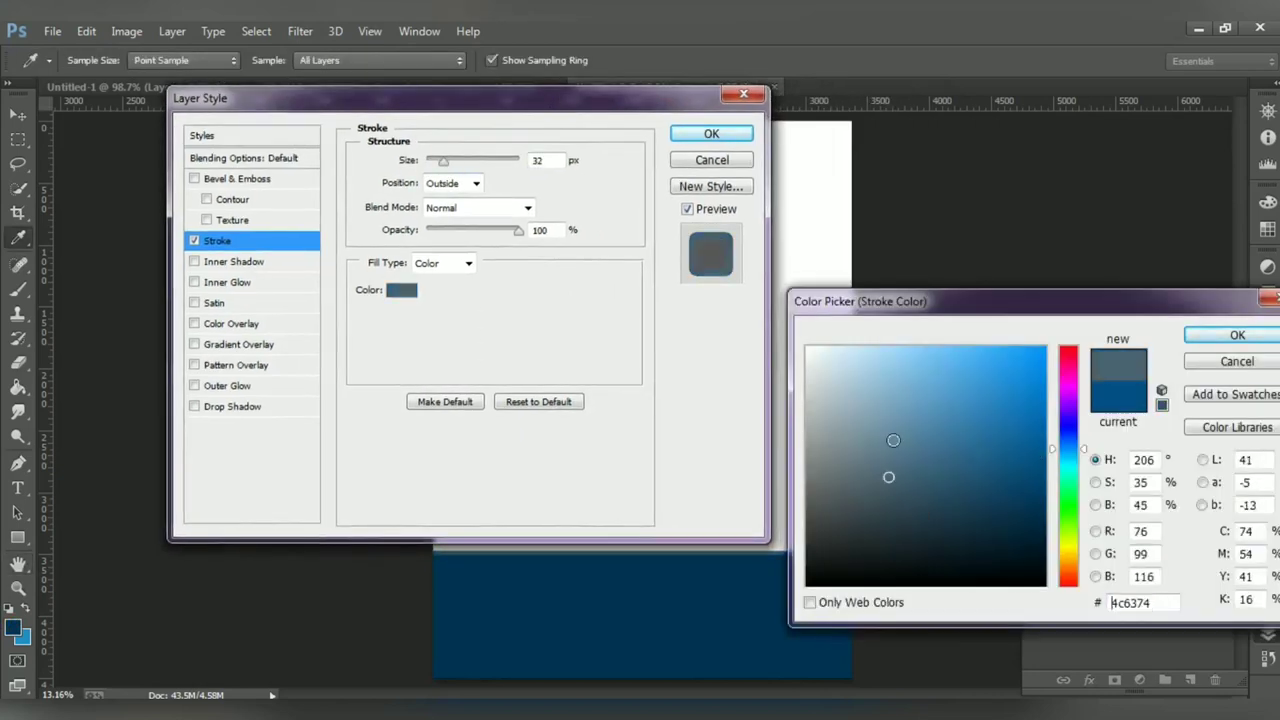
click(1237, 336)
click(711, 134)
Select a thin strip along the top of the blue band, targeting the Background layer
key(g)
key(m)
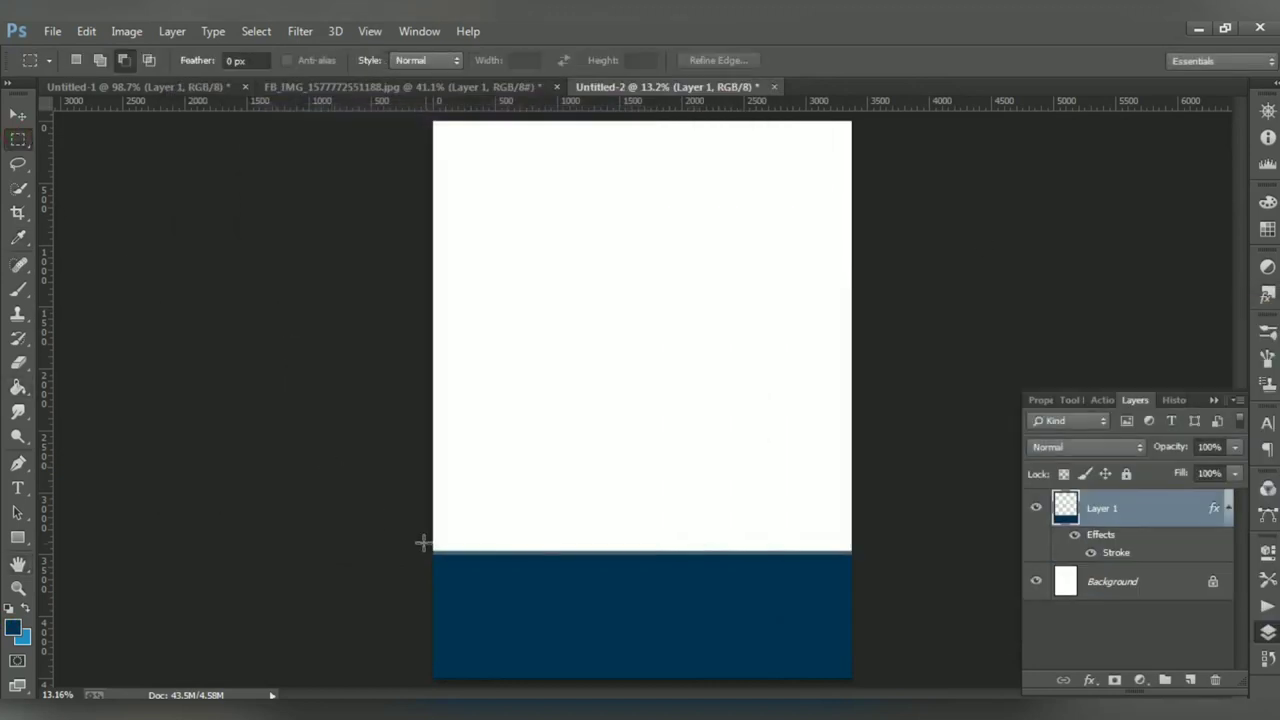
drag(433, 545, 851, 617)
click(1100, 581)
Fill the strip selection with light blue on a new layer and deselect
click(1190, 680)
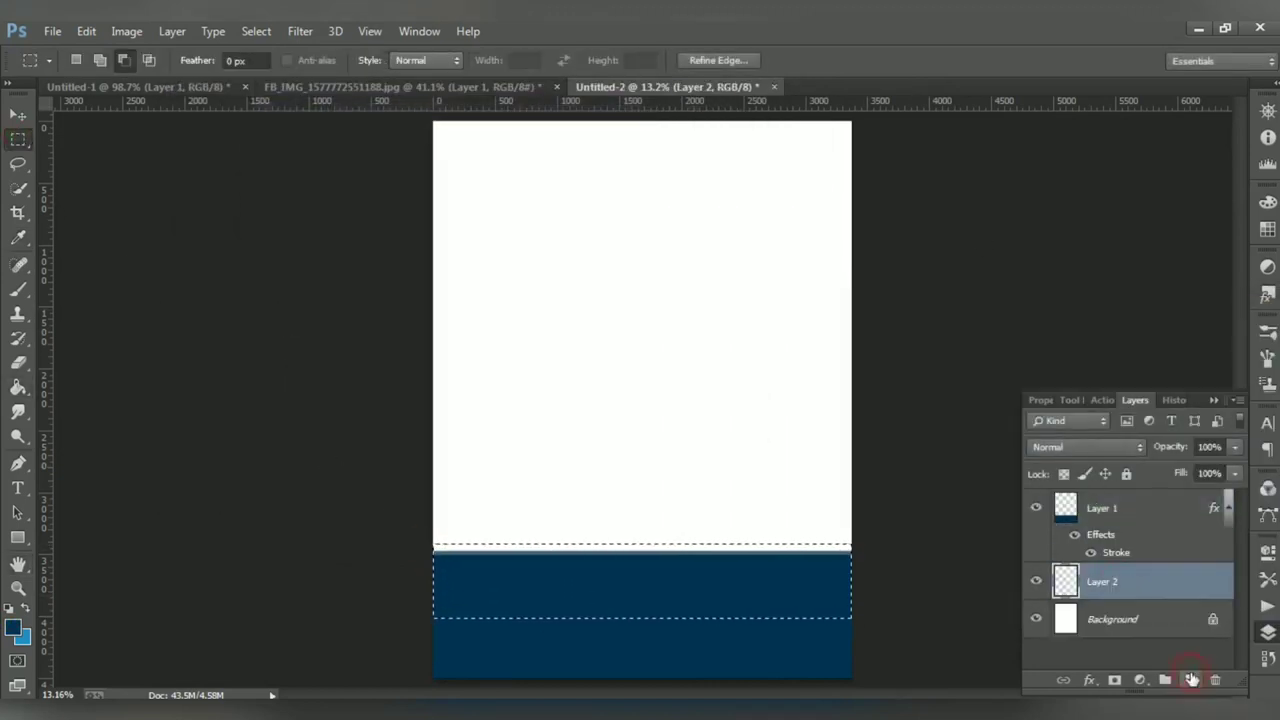
click(12, 627)
click(1234, 331)
key(g)
click(738, 588)
key(ctrl+d)
Try dragging the crowd photo in, dismiss the locked-layer warning, and float its window
key(v)
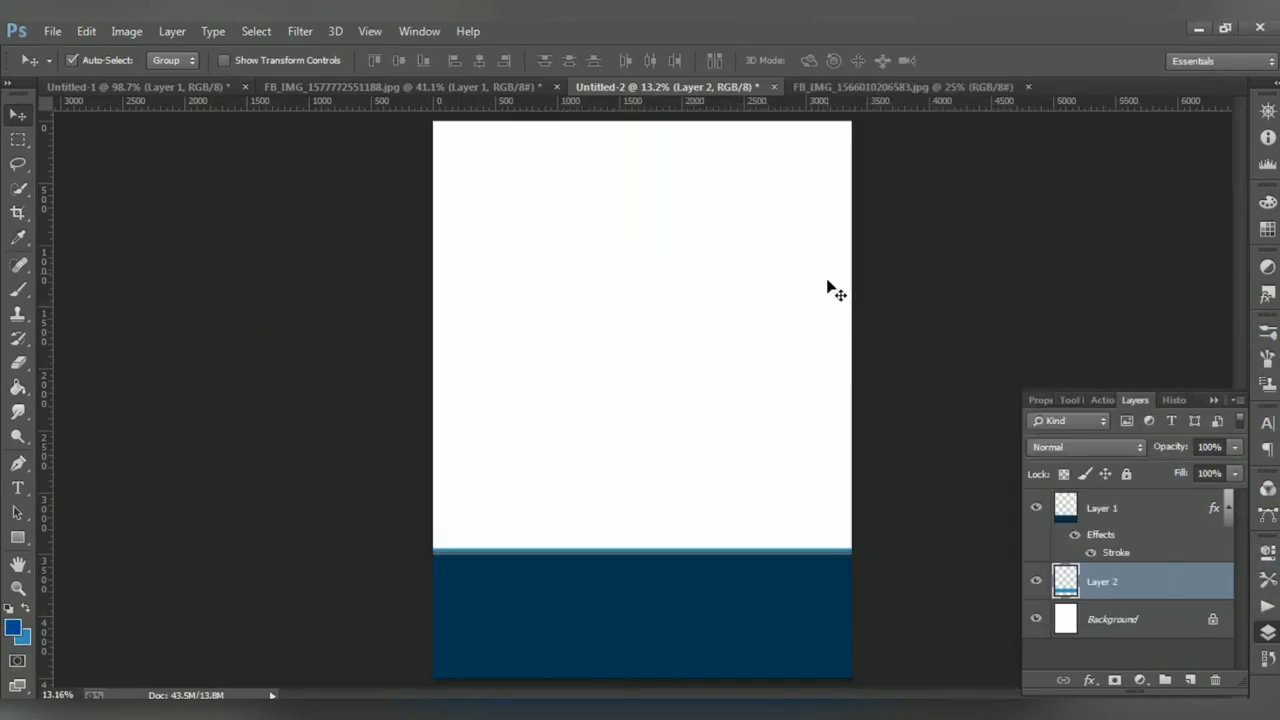
click(857, 87)
drag(613, 270, 612, 196)
key(Return)
click(1027, 87)
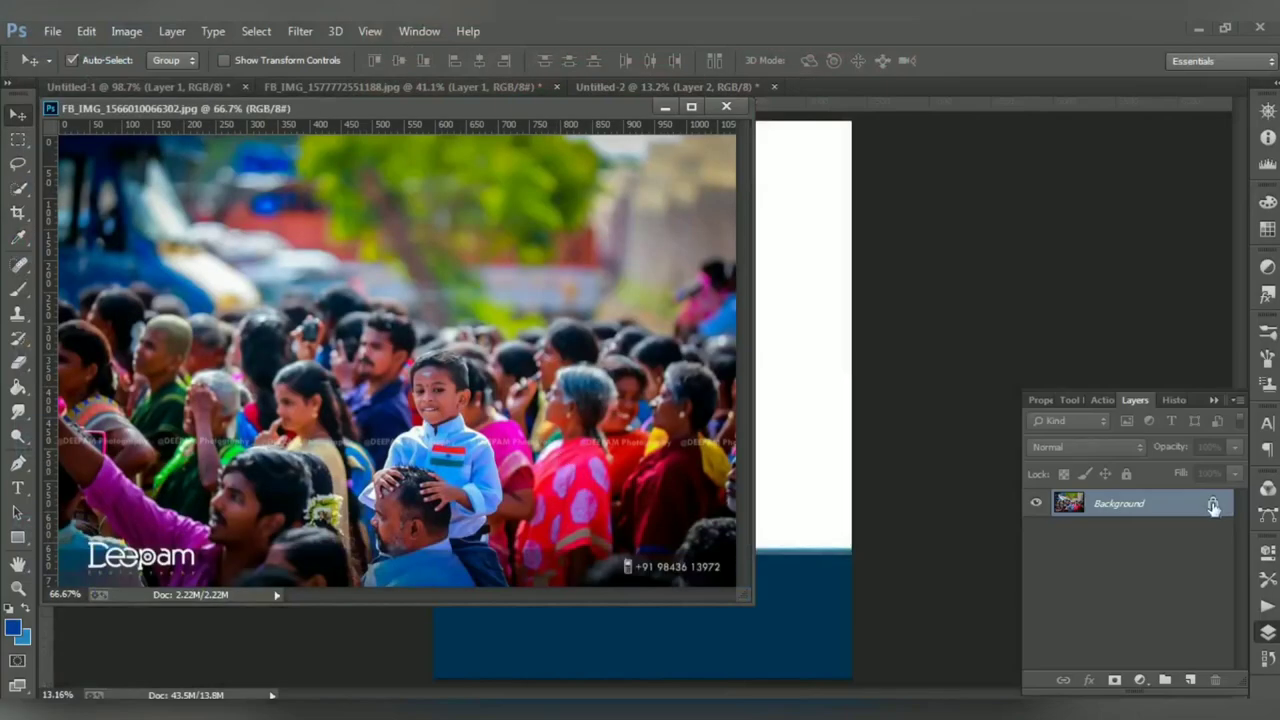
Unlock the crowd photo, copy it into the poster, and enlarge it over the upper canvas
click(1212, 507)
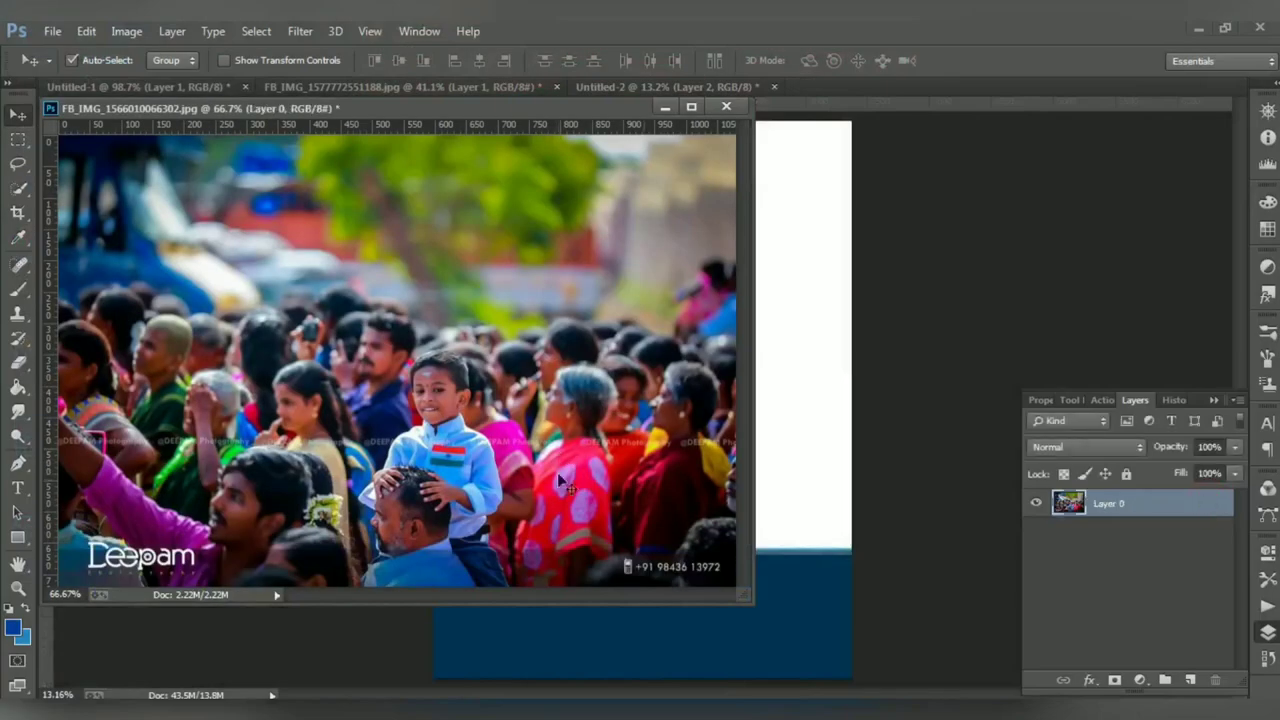
drag(557, 472, 780, 440)
click(730, 106)
click(674, 303)
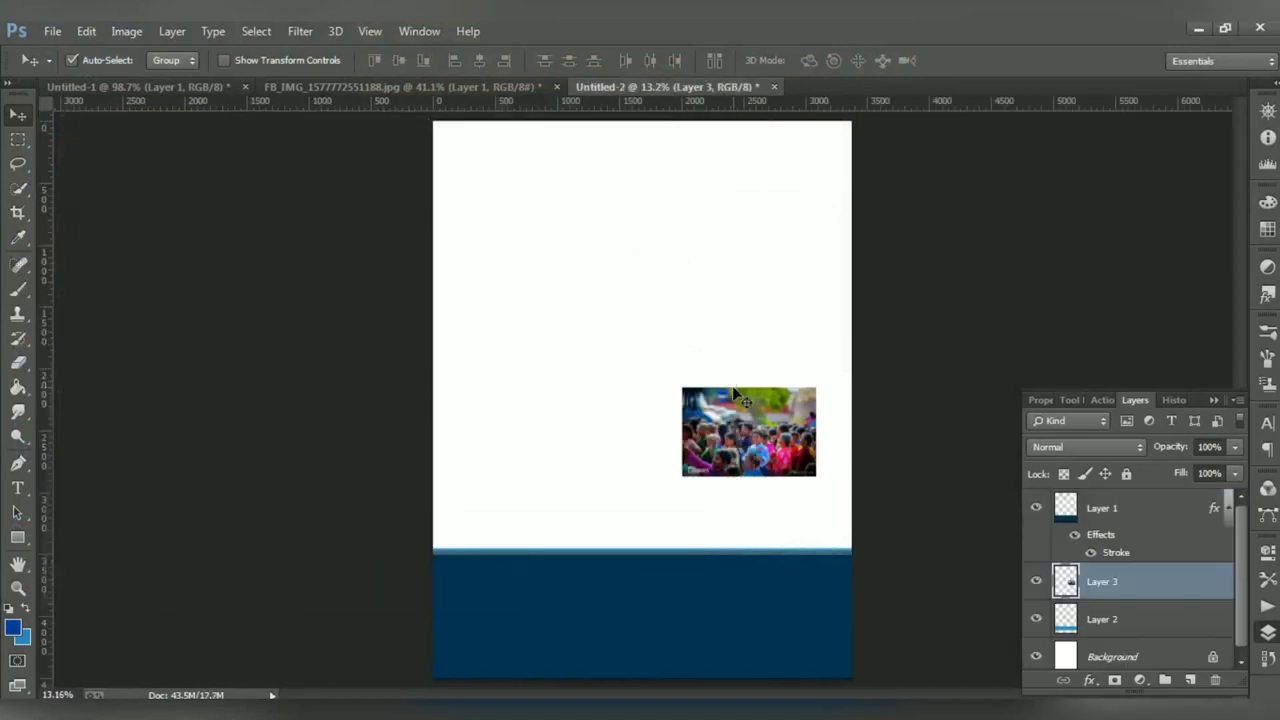
key(ctrl+t)
drag(683, 388, 196, 148)
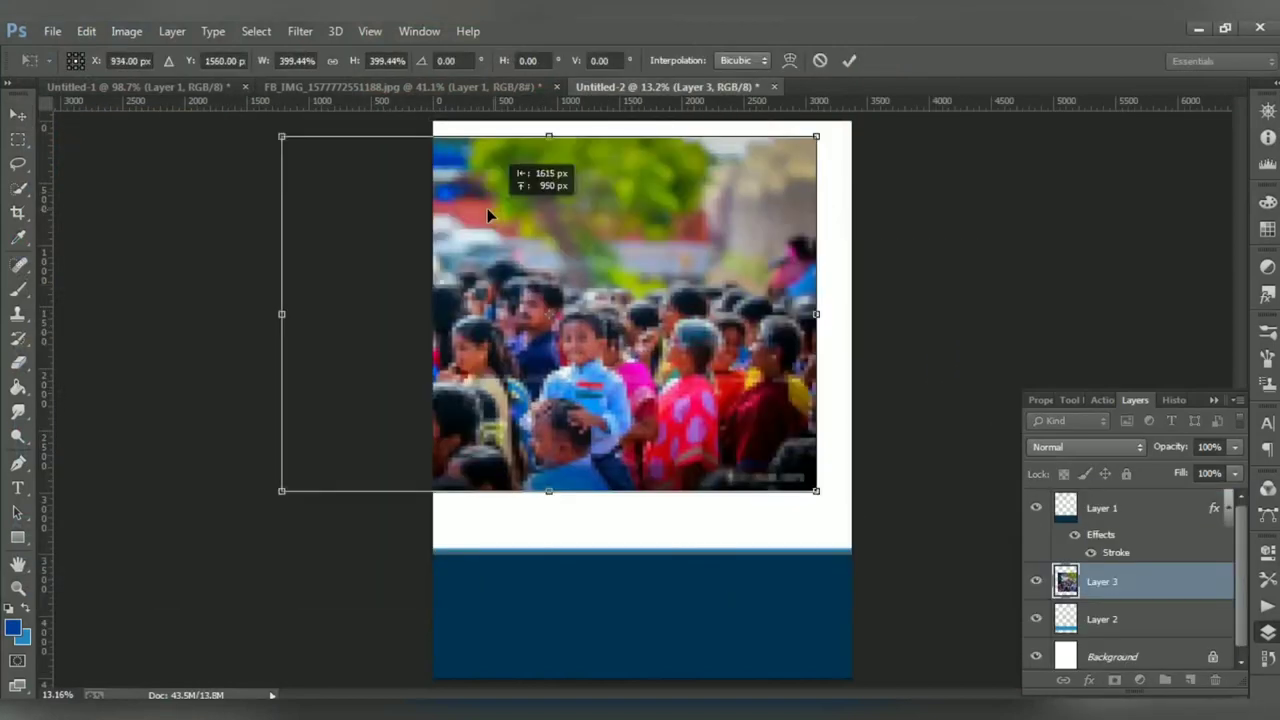
drag(729, 502, 765, 531)
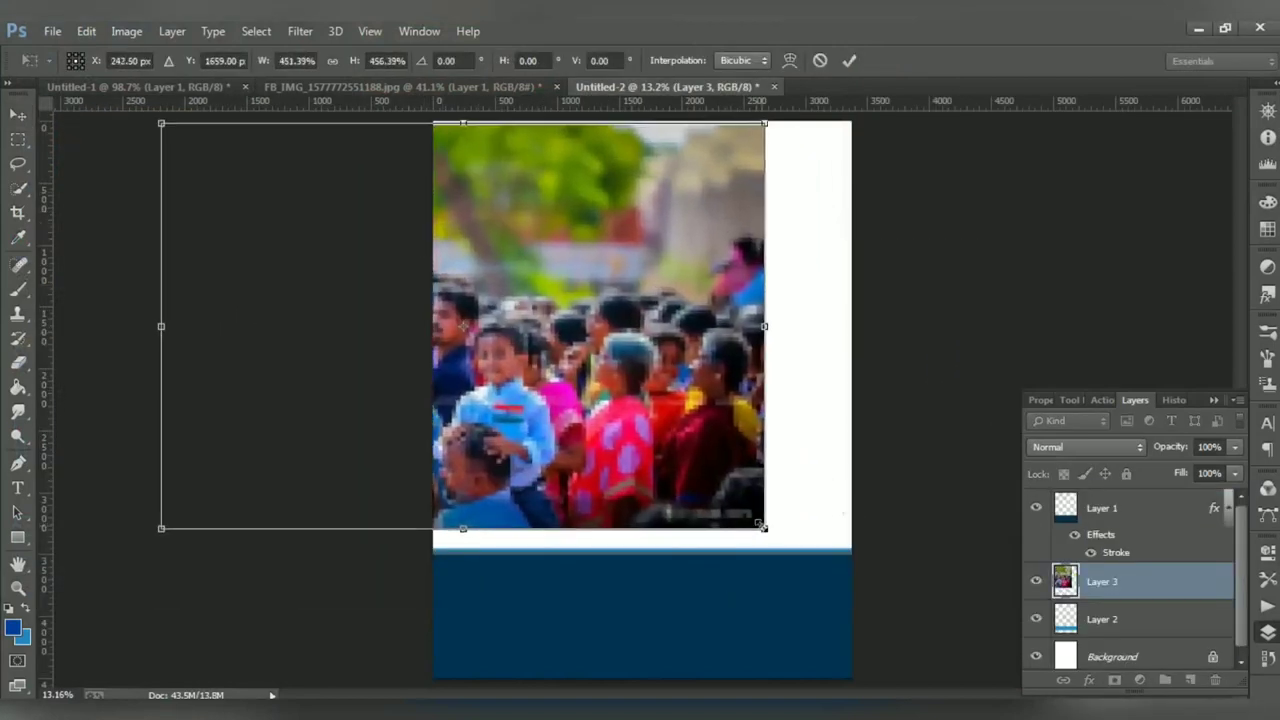
key(Return)
Copy the pinwheel crowd photo into the poster and delete the first crowd photo layer
click(560, 647)
drag(240, 400, 546, 333)
click(391, 151)
click(1102, 619)
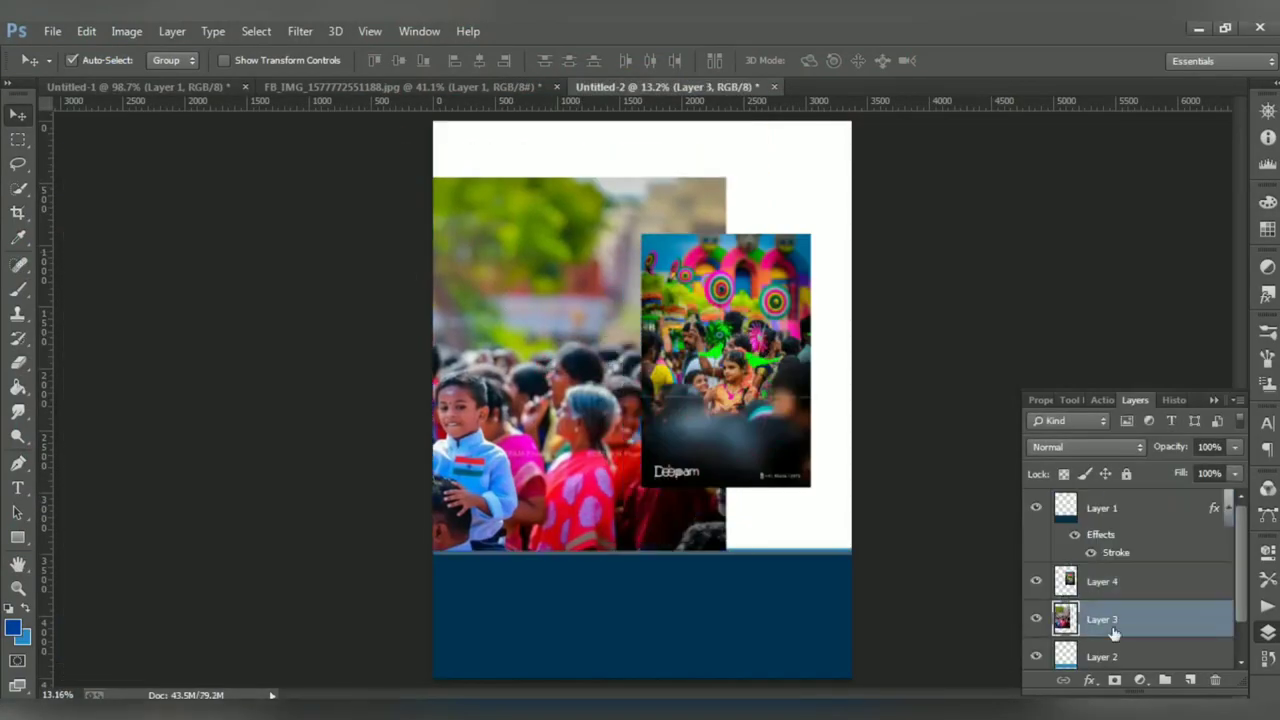
click(1216, 680)
Scale the pinwheel photo to fill the canvas width and nudge it upward
key(ctrl+t)
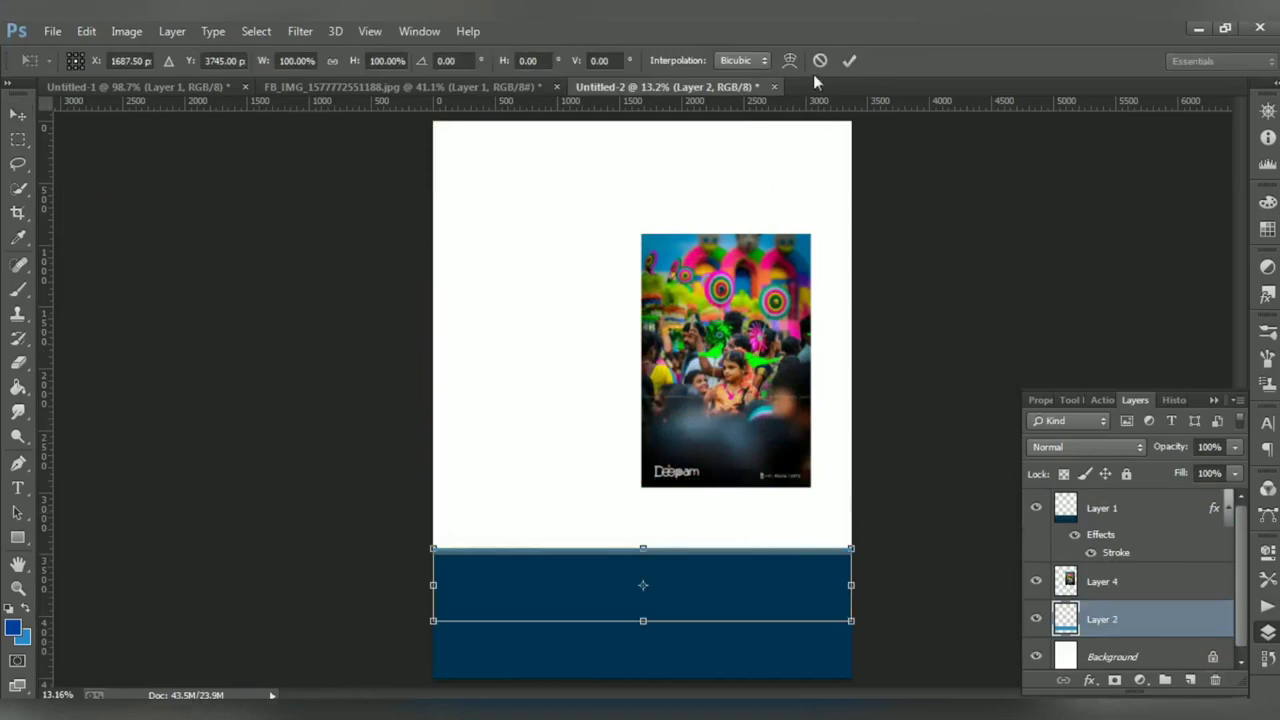
click(820, 60)
ctrl+click(760, 295)
key(ctrl+t)
drag(810, 486, 920, 606)
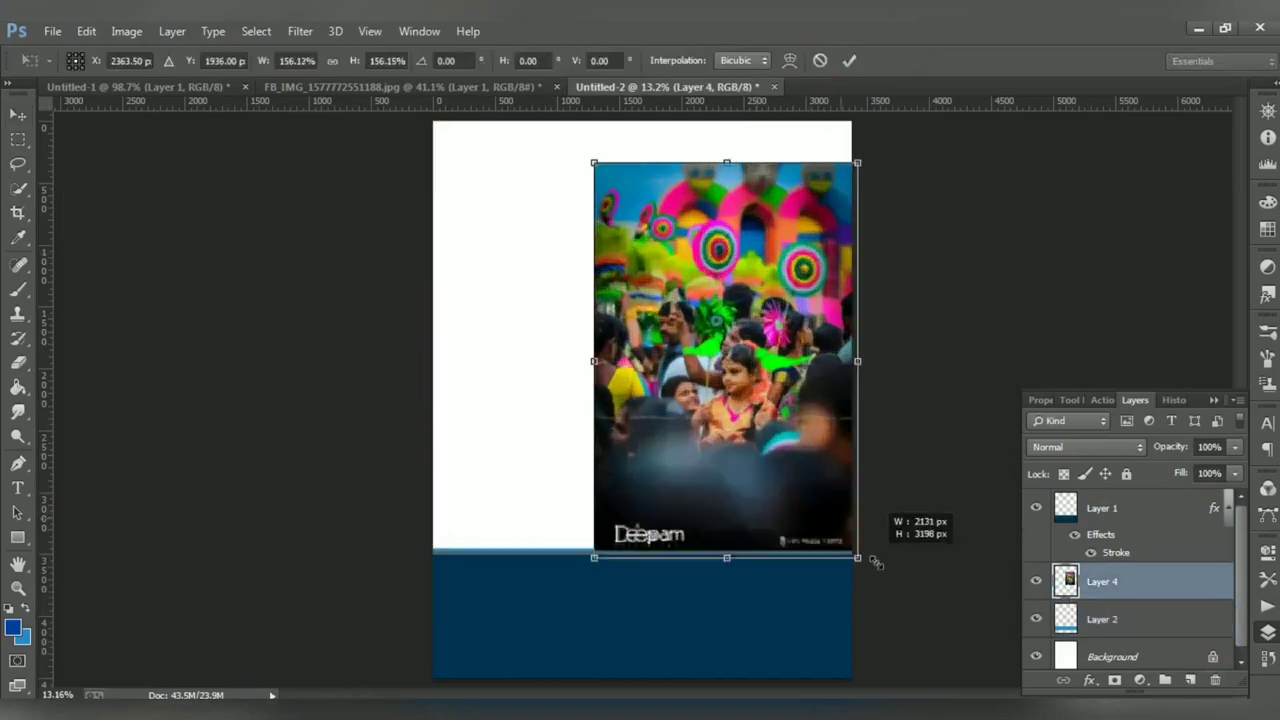
drag(726, 410, 654, 434)
mouse_move(837, 643)
mouse_down()
mouse_move(824, 650)
mouse_move(872, 688)
mouse_up()
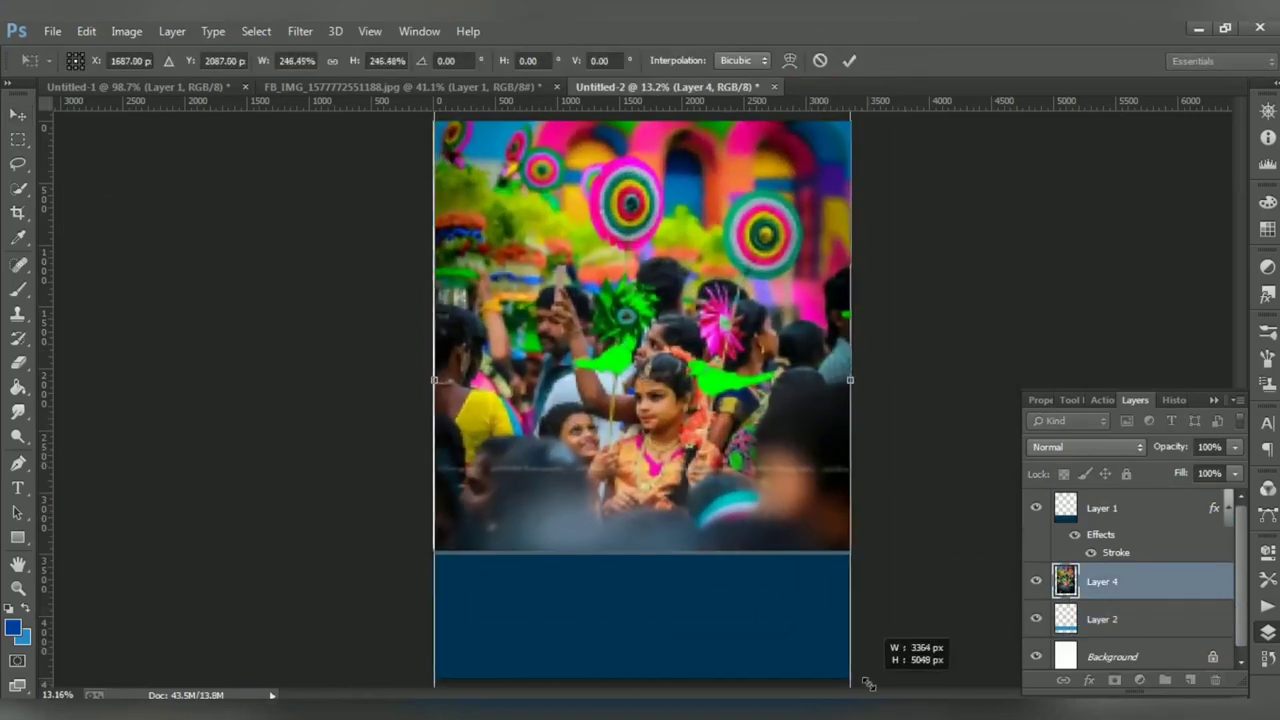
key(Return)
key(shift+Up)
key(shift+Up)
key(shift+Up)
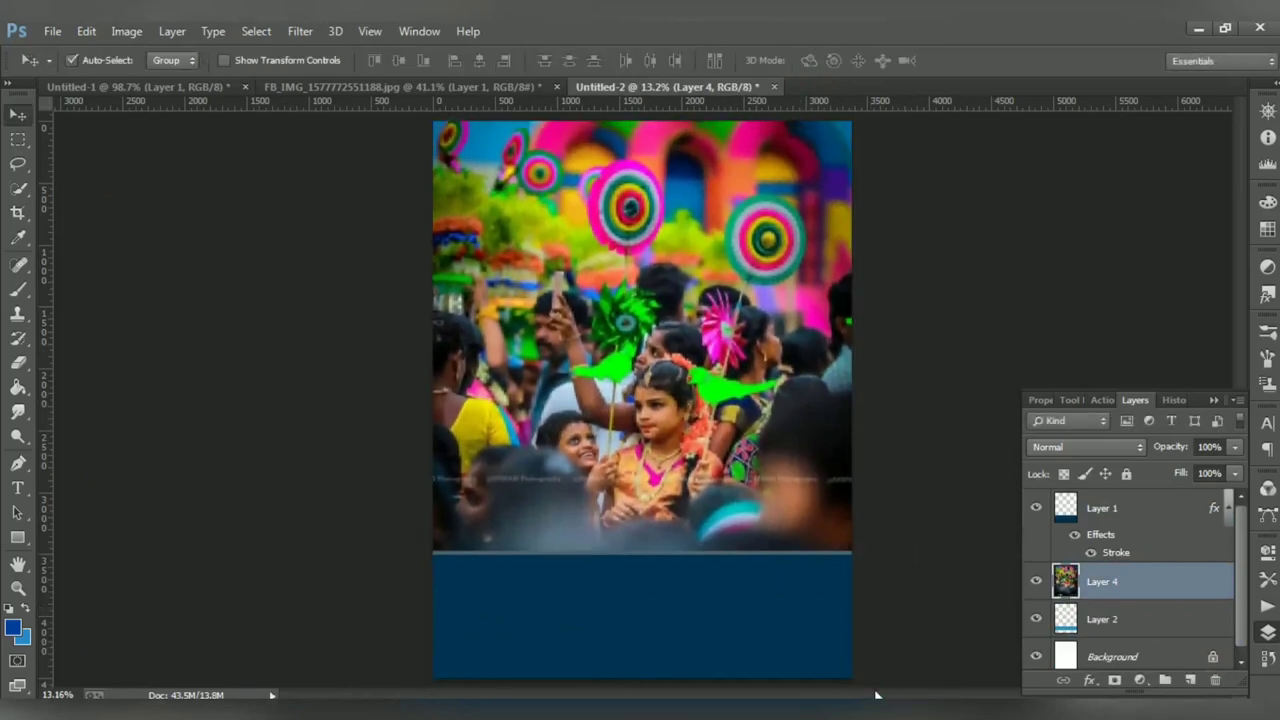
key(shift+Up)
key(shift+Up)
key(shift+Up)
key(shift+Up)
key(shift+Up)
key(shift+Up)
key(shift+Up)
key(shift+Up)
key(shift+Up)
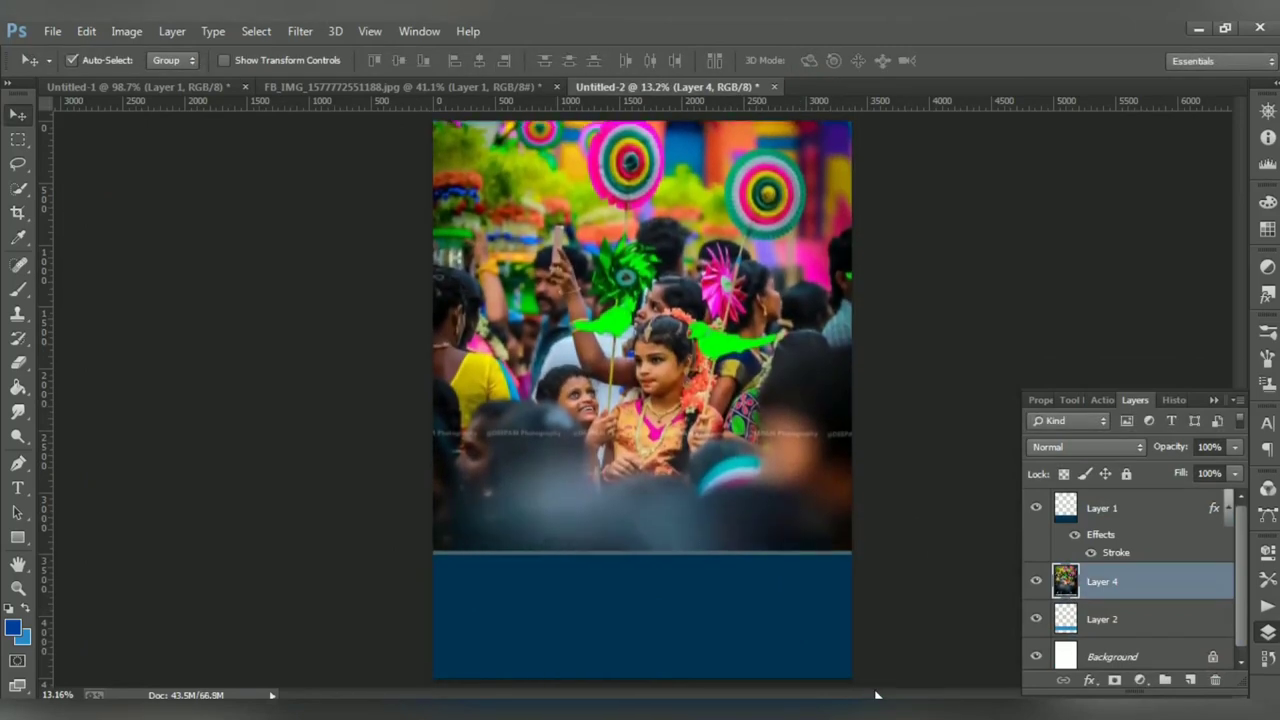
Apply a 9.6-pixel Gaussian Blur to the crowd photo
click(318, 32)
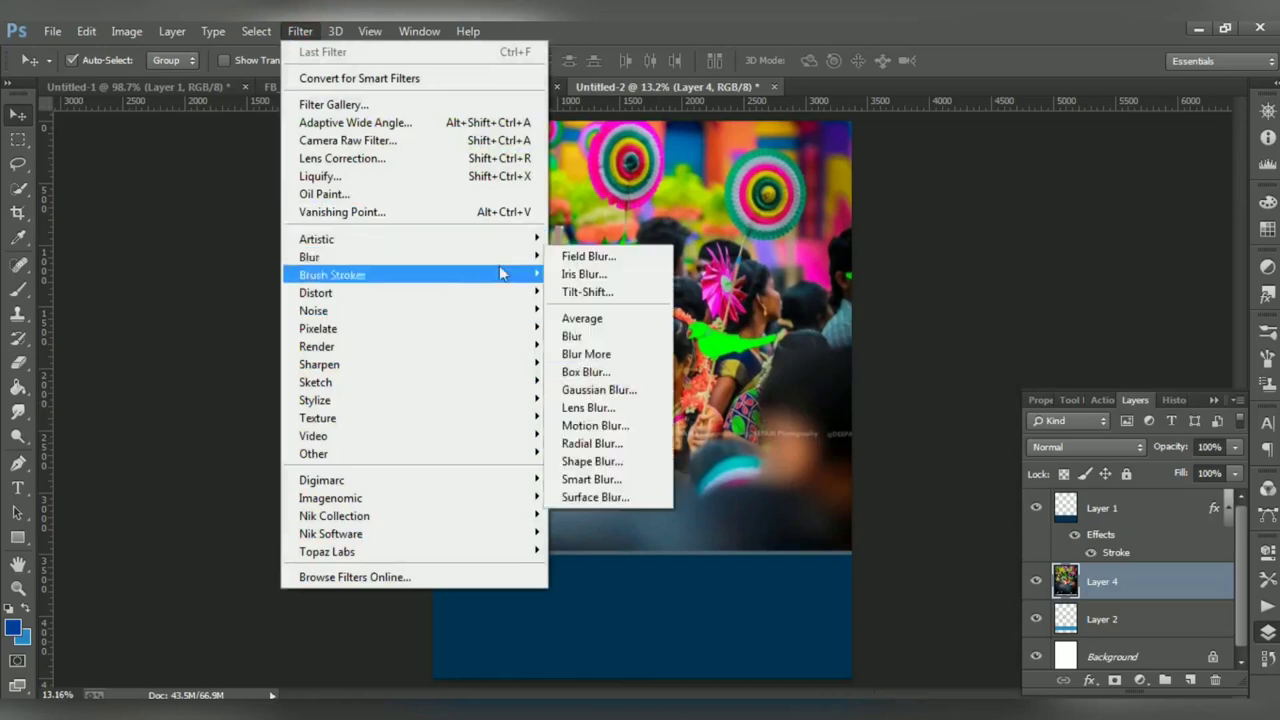
click(630, 392)
click(907, 491)
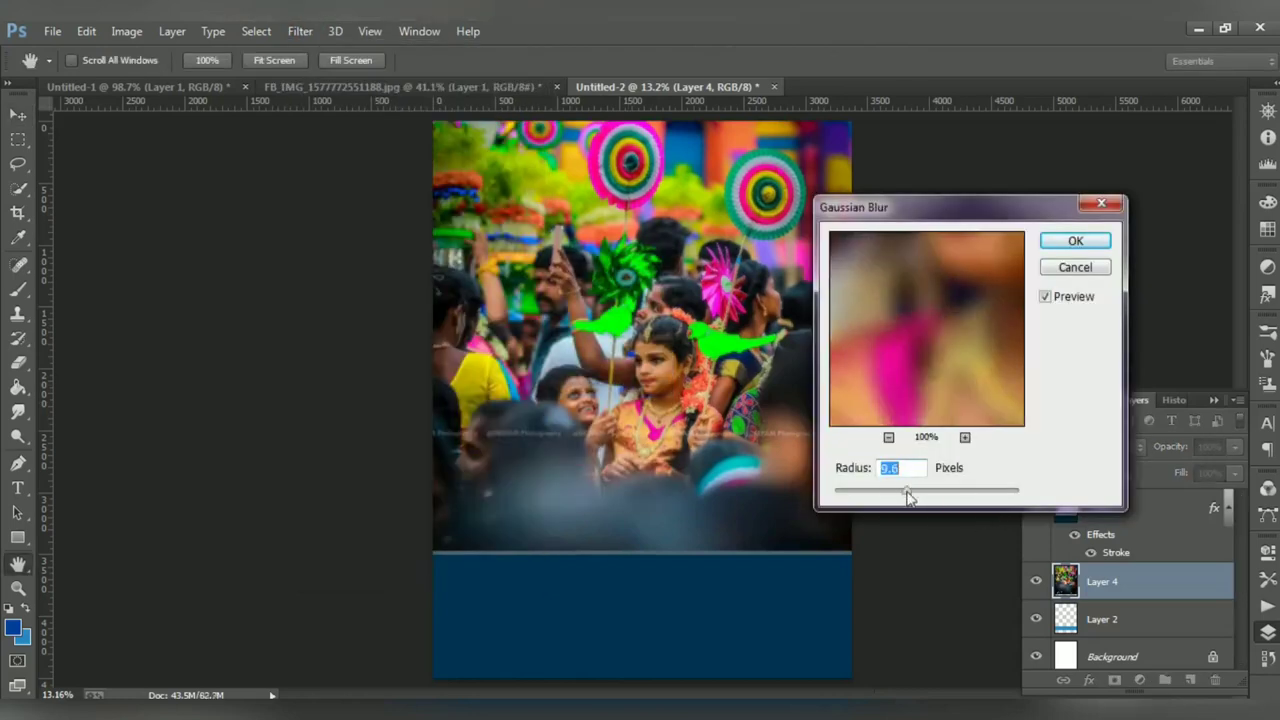
click(1066, 268)
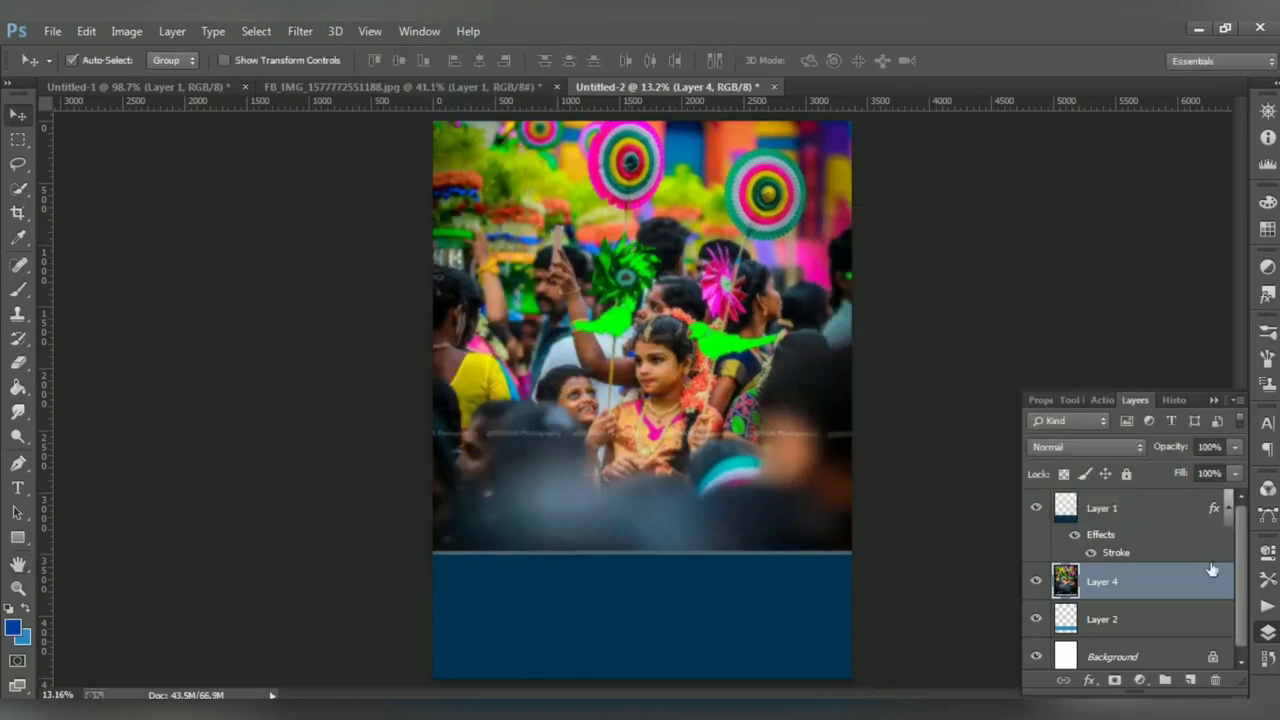
Add an empty layer above the photo and set up a 1300 px brush
click(1190, 680)
key(b)
right_click(462, 390)
key(Escape)
key(bracketright)
key(bracketright)
key(bracketright)
At 100% brush opacity, paint dark blue down both edges and light blue across the top
key(2)
key(9)
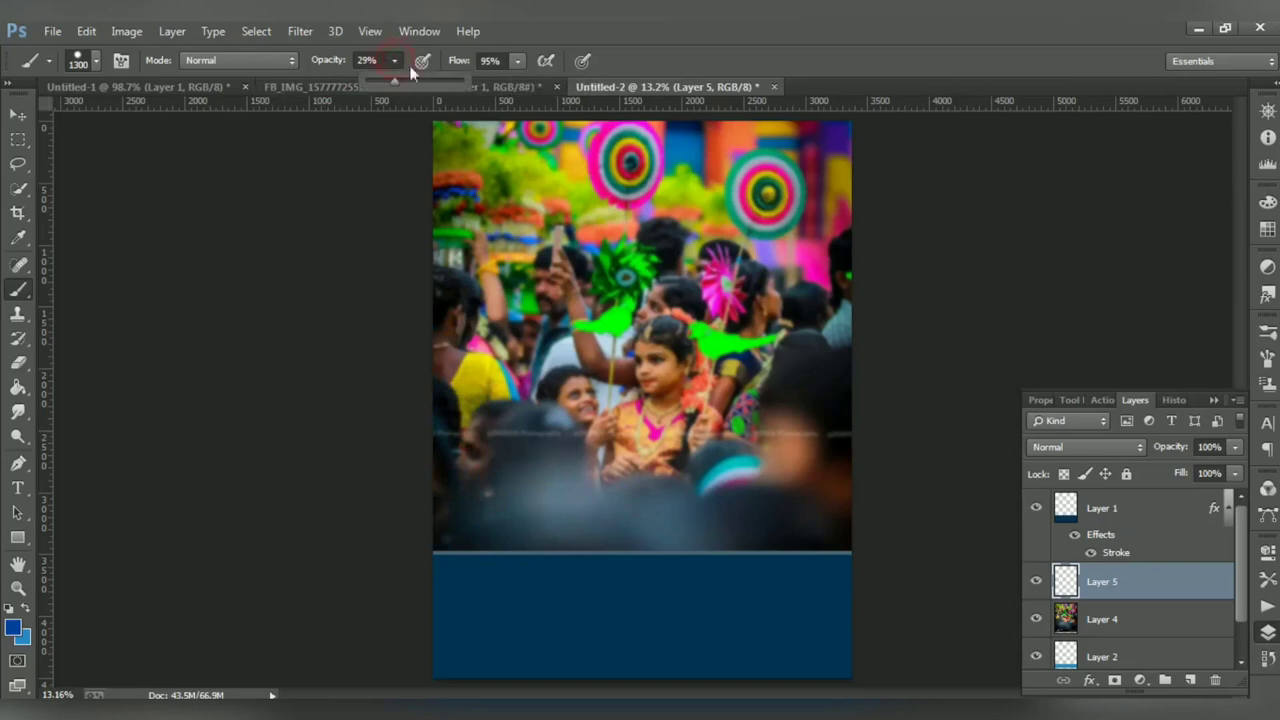
drag(462, 76, 518, 90)
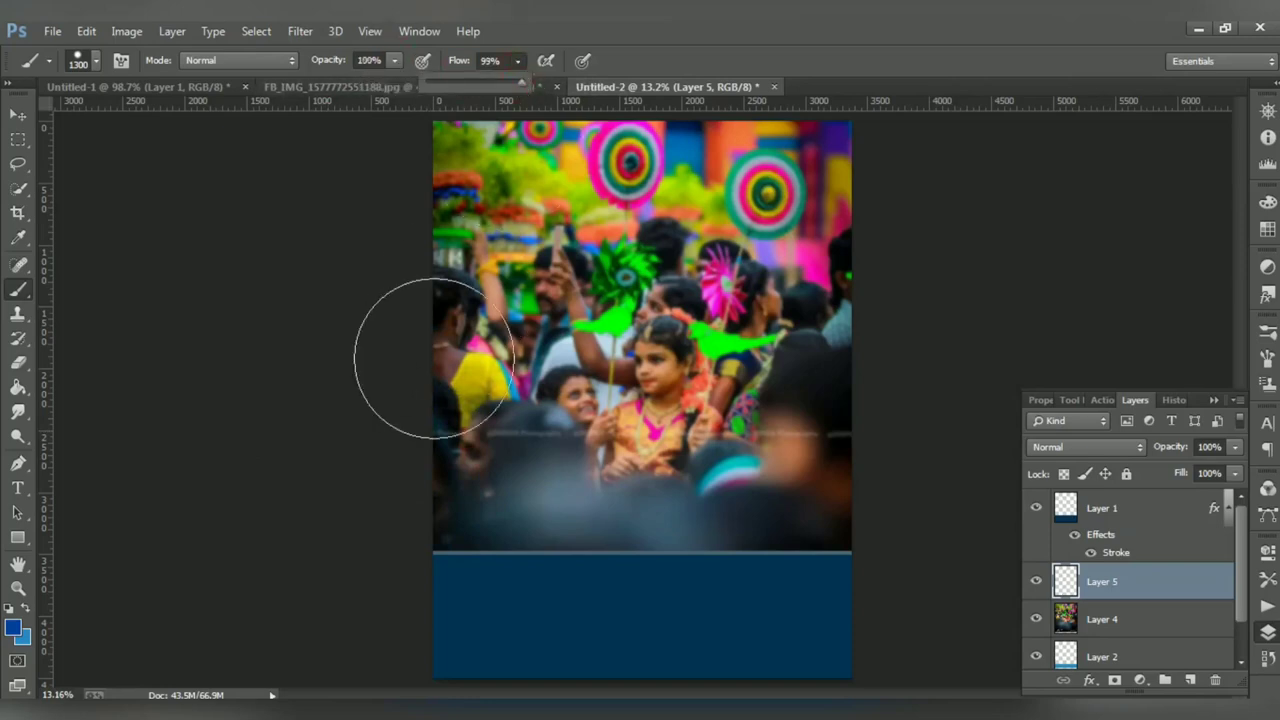
drag(434, 358, 429, 214)
key(ctrl+minus)
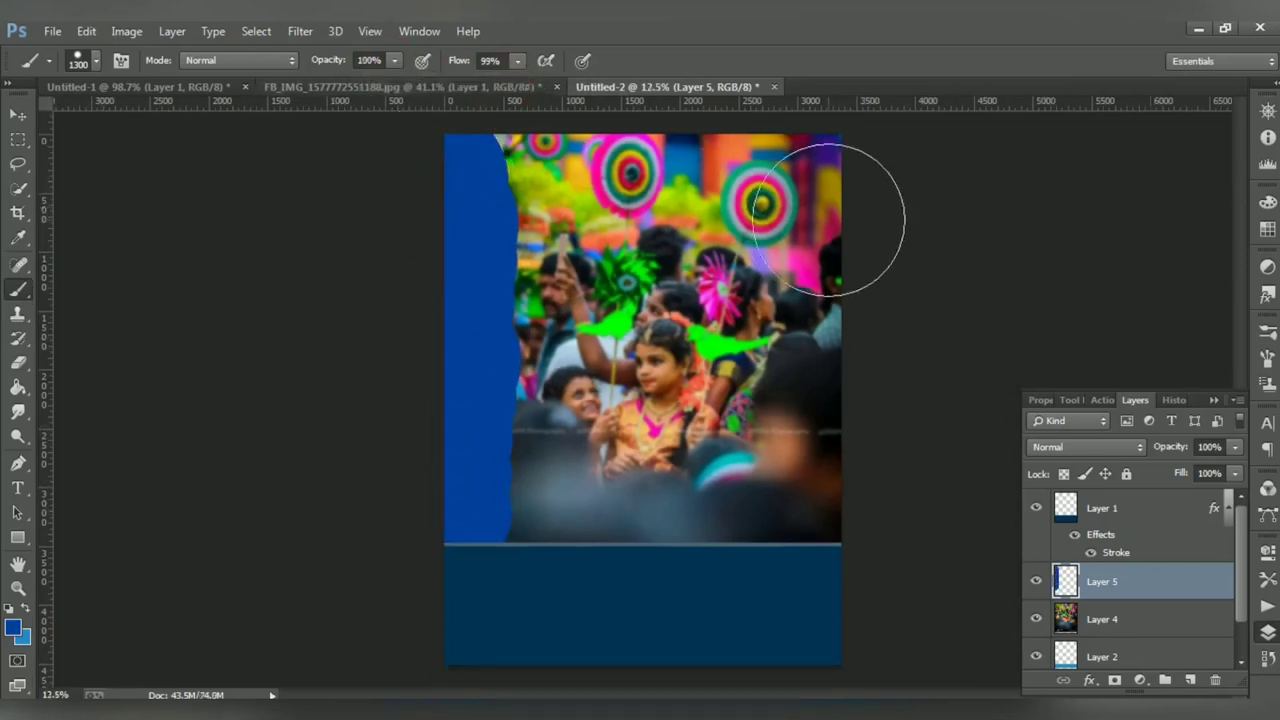
drag(830, 220, 829, 509)
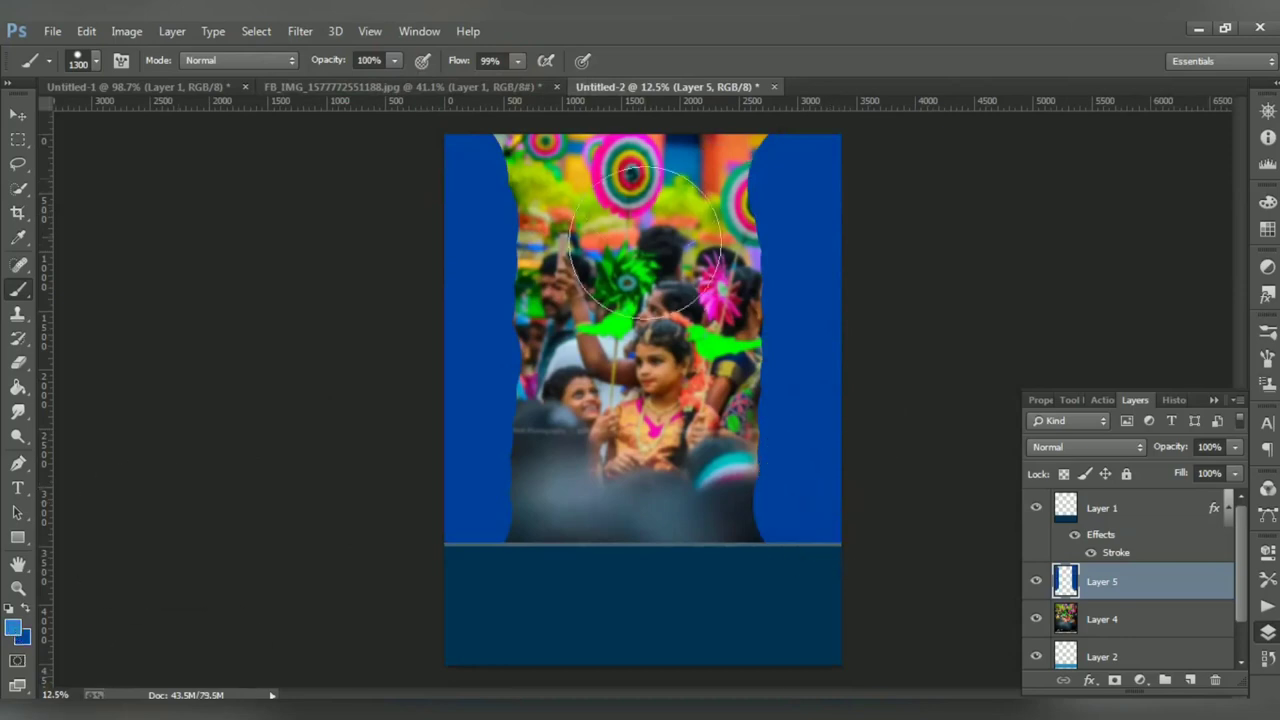
drag(645, 200, 555, 170)
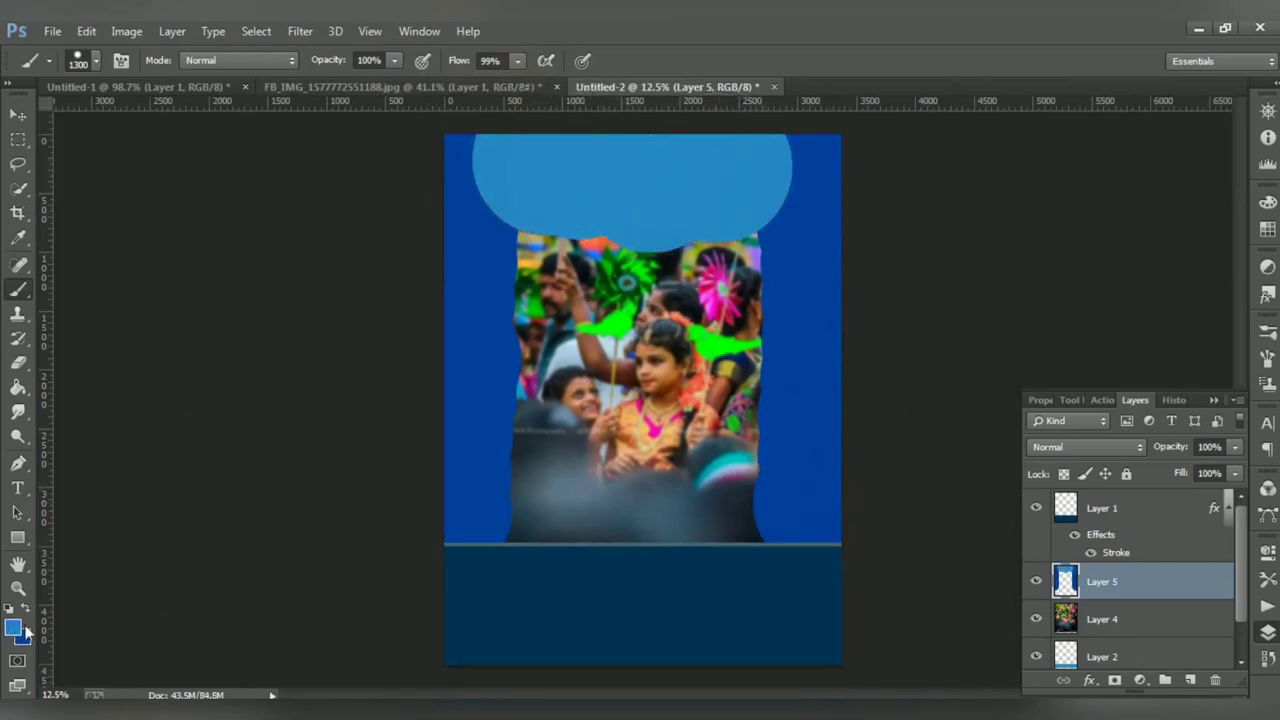
click(503, 334)
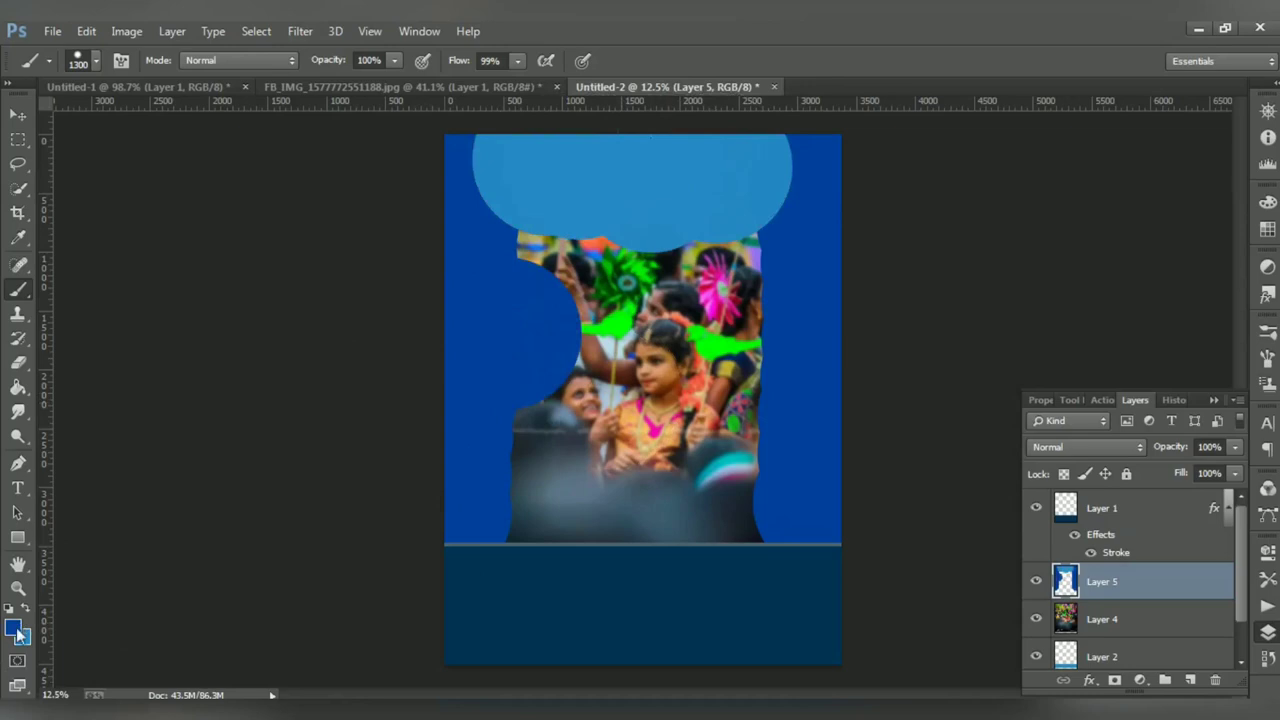
Stamp a large white circle at the top centre of the painted layer
click(13, 628)
click(812, 352)
click(1237, 335)
click(648, 208)
click(300, 31)
click(580, 392)
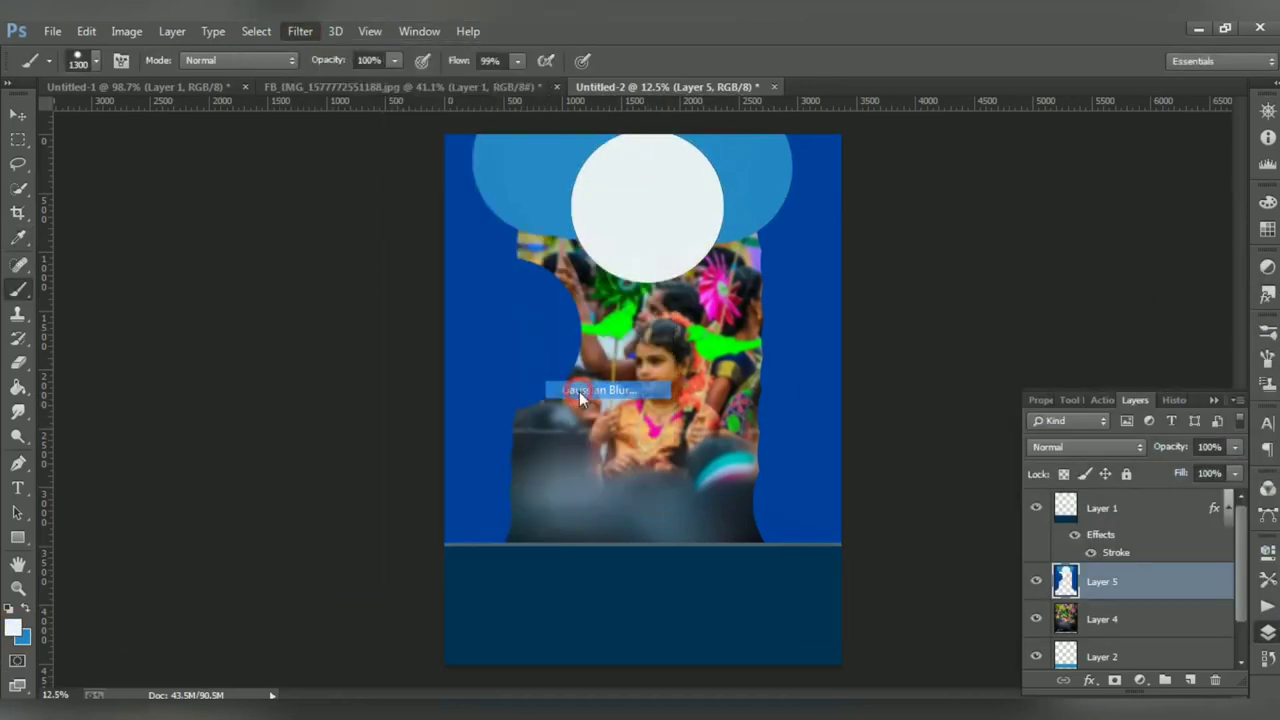
Blur the painted layer with a 384.6-pixel Gaussian Blur into a soft blue glow
drag(951, 500, 1004, 497)
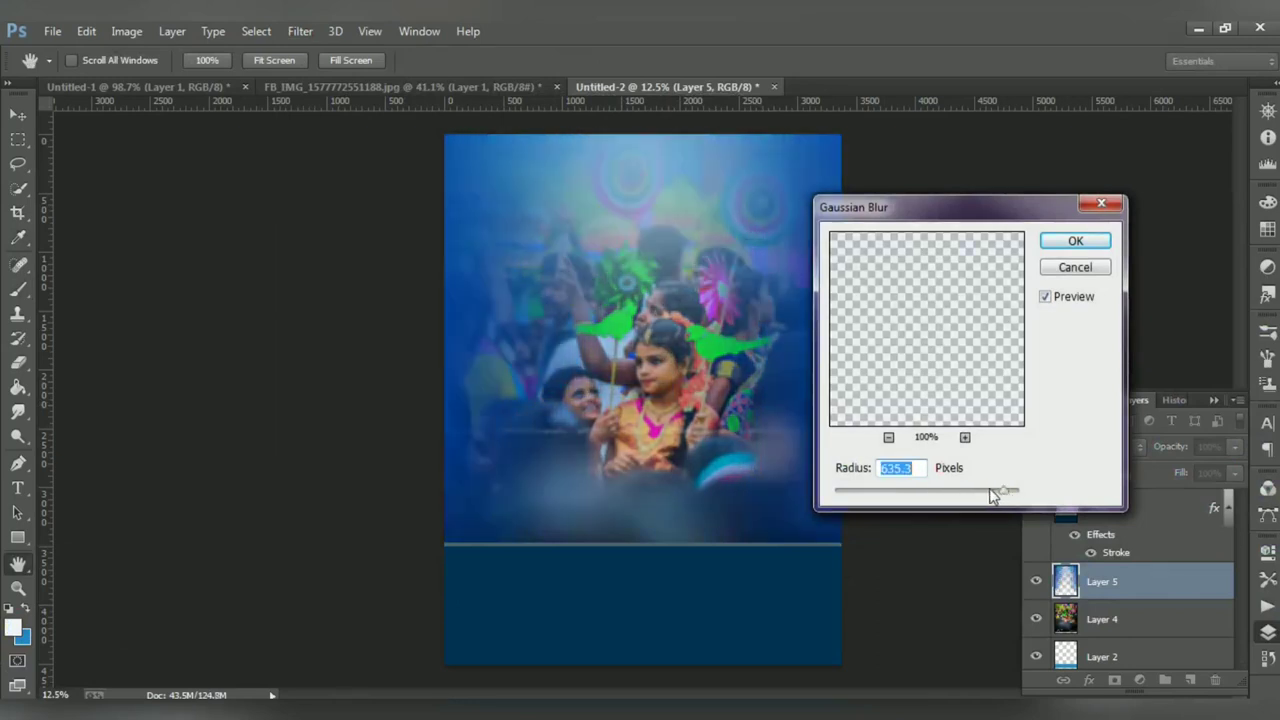
click(1075, 241)
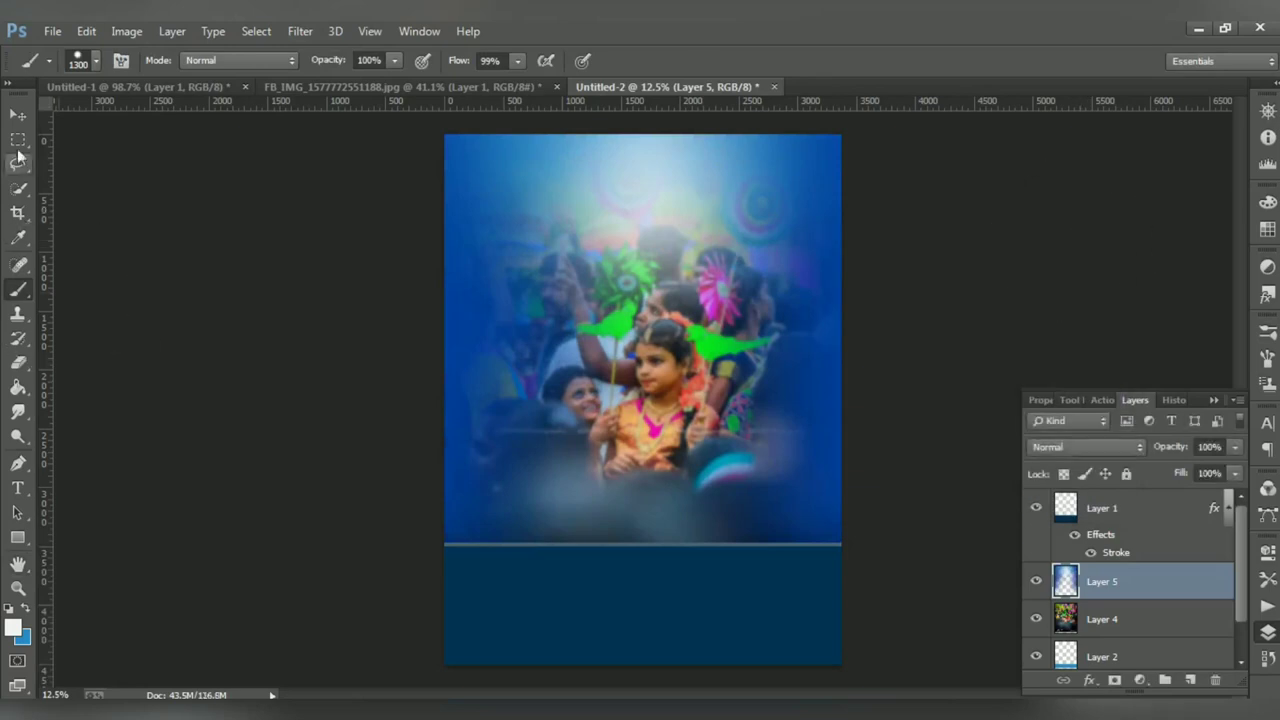
click(18, 117)
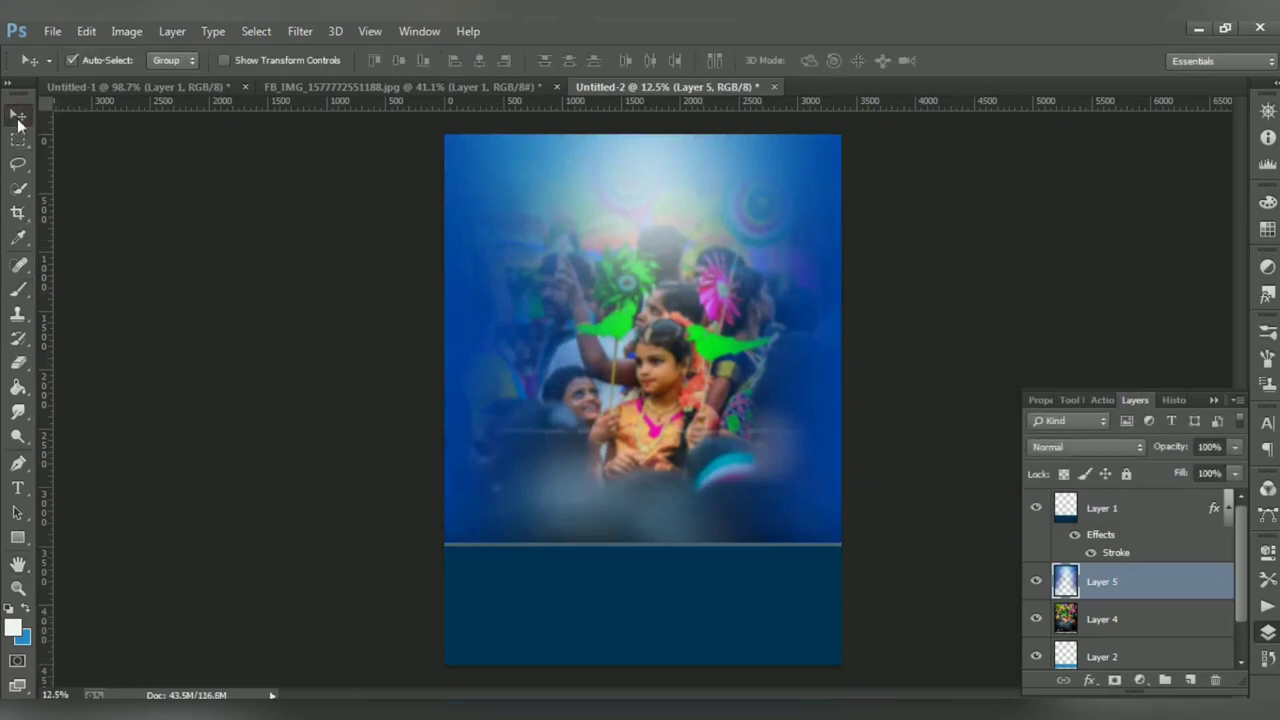
Move Layer 4 above Layer 5 and try blend modes, ending on Overlay
drag(1138, 617, 1130, 566)
click(1130, 581)
click(1088, 447)
click(1100, 494)
key(Up)
key(Up)
key(Up)
key(Up)
key(Up)
key(Up)
key(Up)
key(Up)
key(Up)
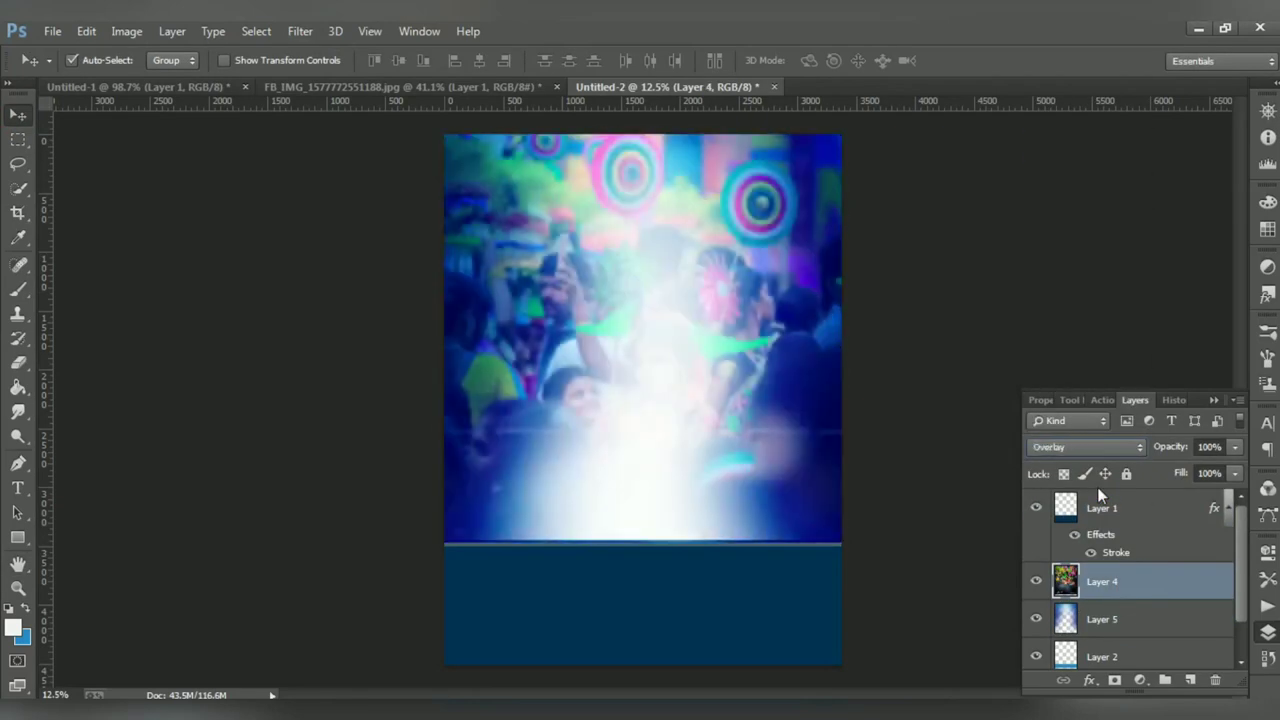
key(Up)
key(Up)
key(Up)
key(Up)
key(Up)
key(Up)
key(Up)
key(Up)
key(Up)
key(Up)
key(Up)
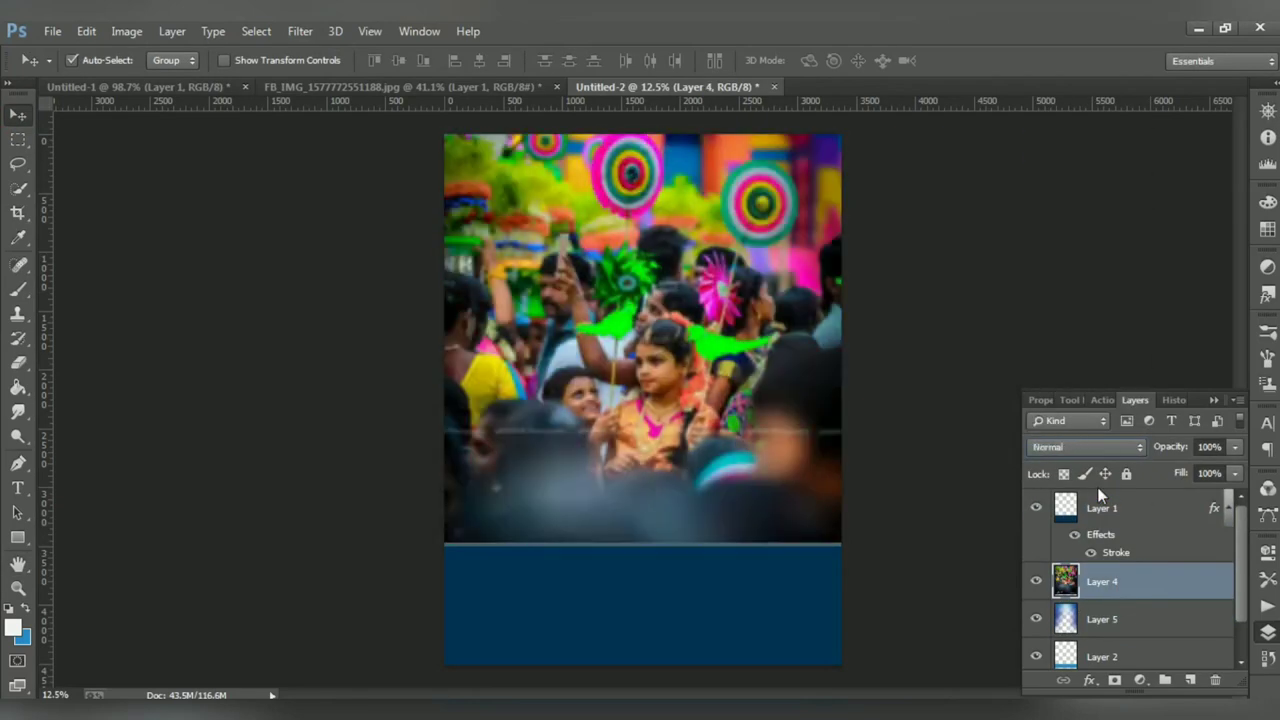
Put Layer 5 back on top with its opacity lowered to 97%
drag(1128, 618, 1130, 570)
click(1130, 581)
click(1235, 447)
mouse_move(1229, 472)
mouse_down()
mouse_move(1210, 475)
mouse_move(1232, 473)
mouse_up()
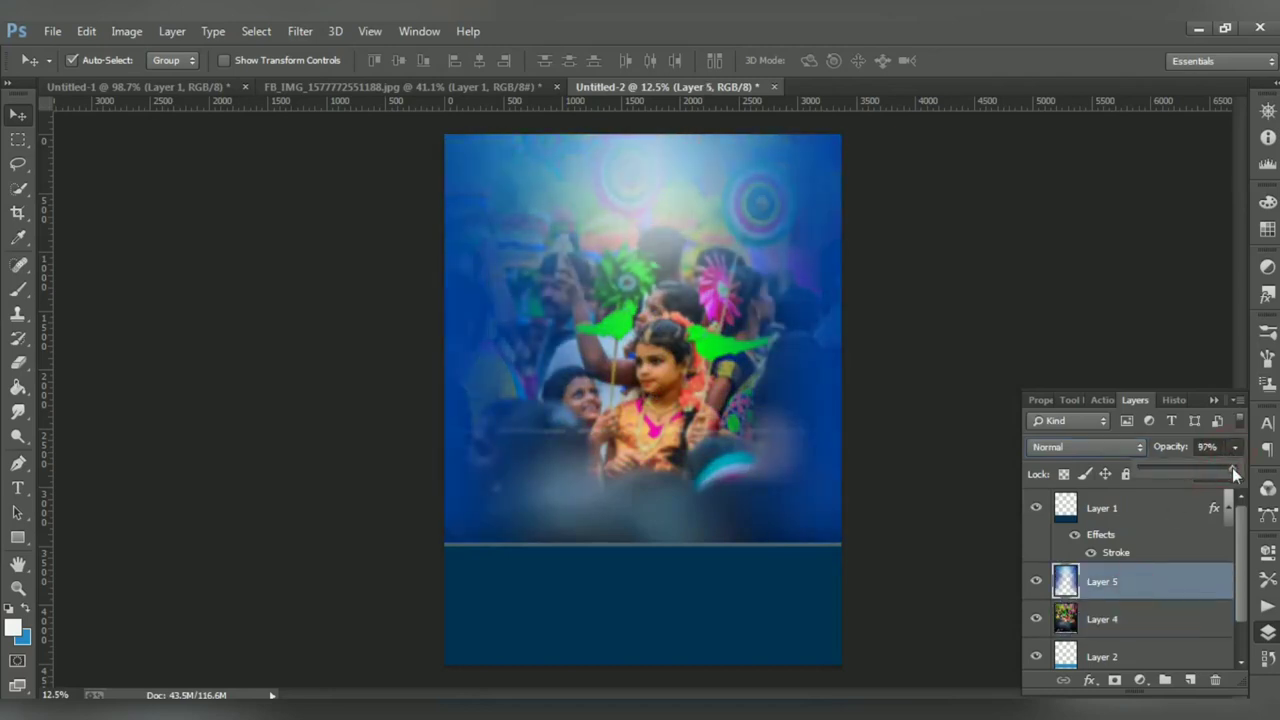
Softly erase the blue glow on the left with a low-opacity 2000 px eraser
key(e)
click(320, 61)
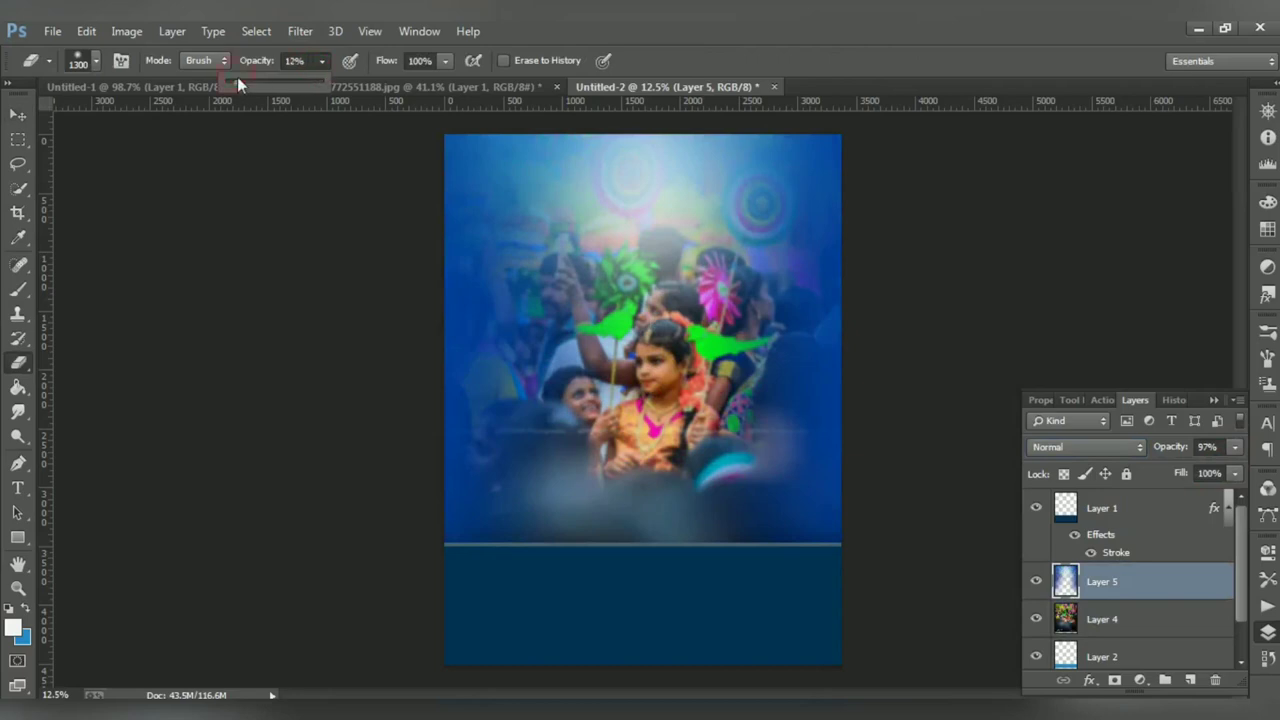
key(bracketright)
key(bracketright)
key(bracketright)
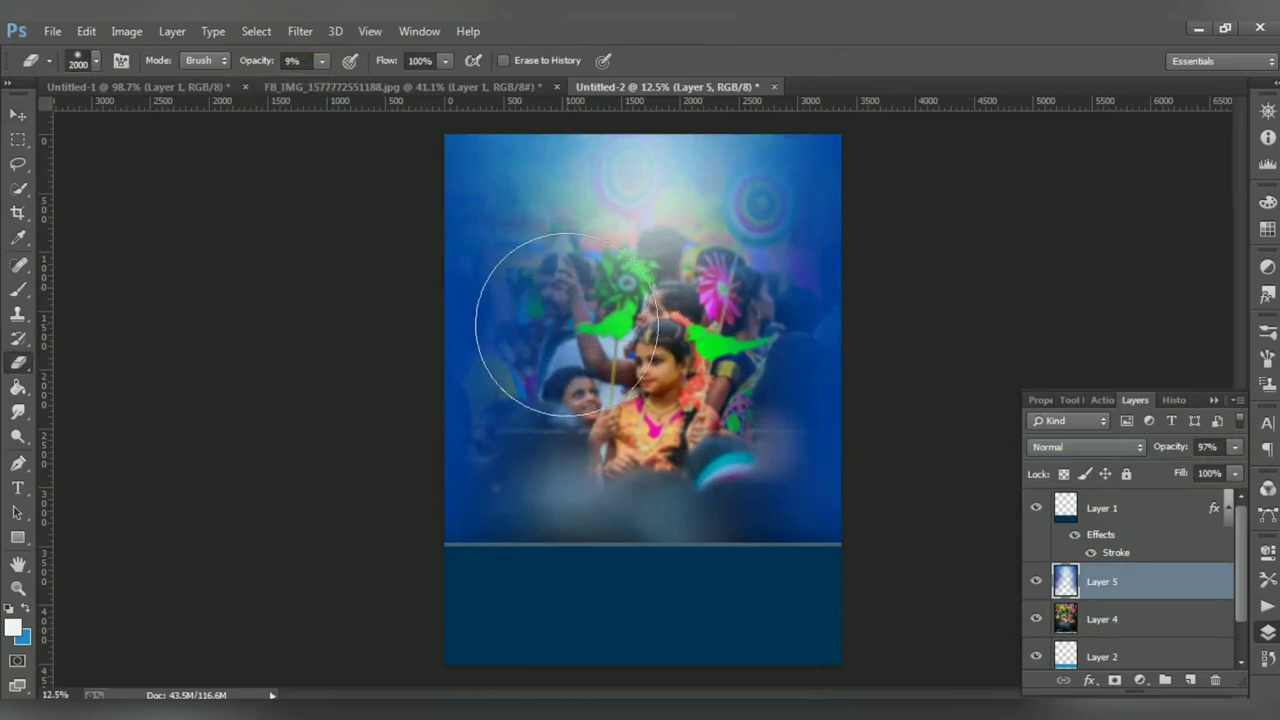
mouse_move(640, 430)
mouse_down()
mouse_move(757, 229)
mouse_move(528, 400)
mouse_move(757, 200)
mouse_move(765, 225)
mouse_move(443, 257)
mouse_move(457, 314)
mouse_up()
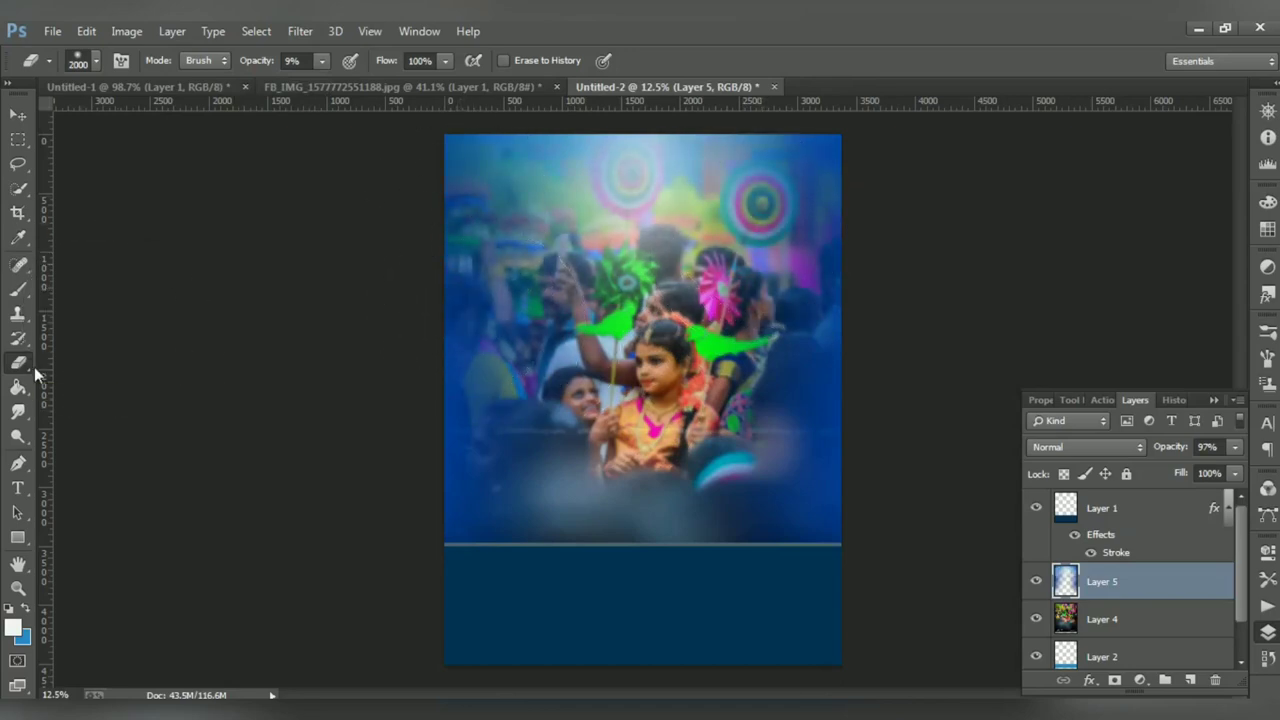
click(18, 118)
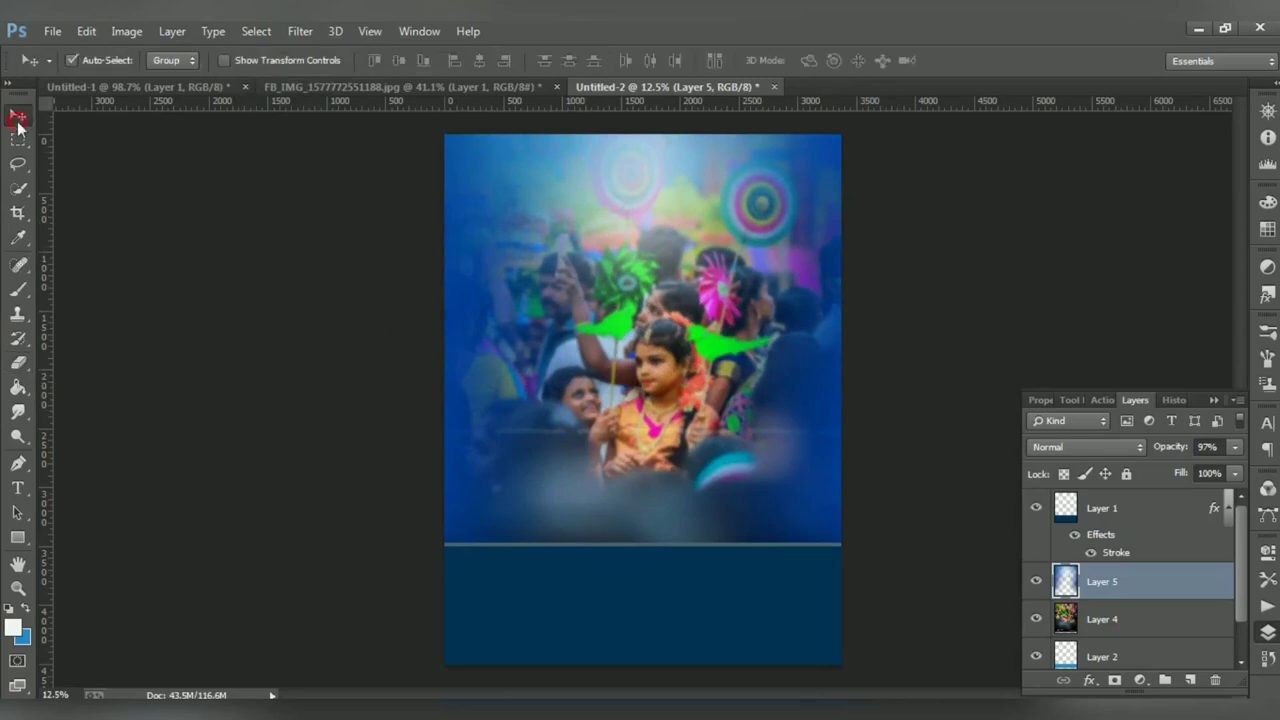
key(ctrl+plus)
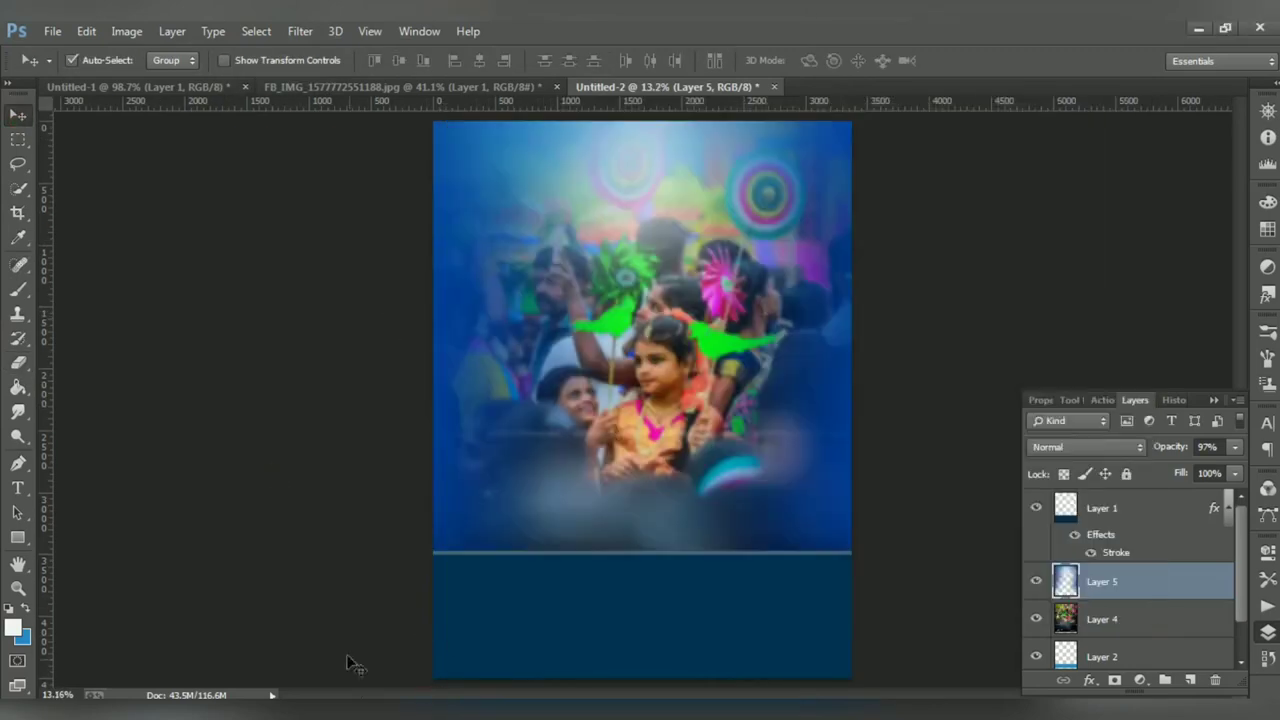
Place and enlarge the temple photo on the poster, then delete its layer
click(438, 620)
drag(380, 600, 553, 438)
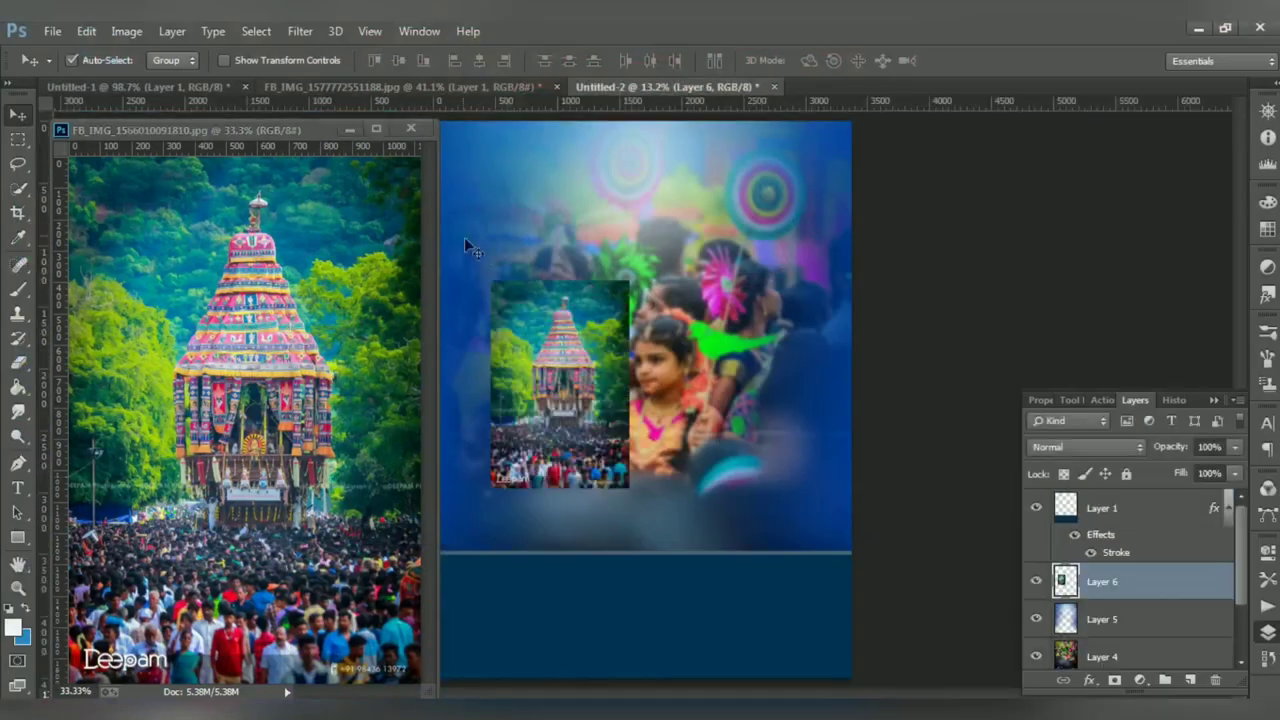
click(410, 128)
key(ctrl+t)
mouse_move(628, 488)
mouse_down()
mouse_move(700, 550)
mouse_move(637, 503)
mouse_up()
key(Return)
key(ctrl+bracketleft)
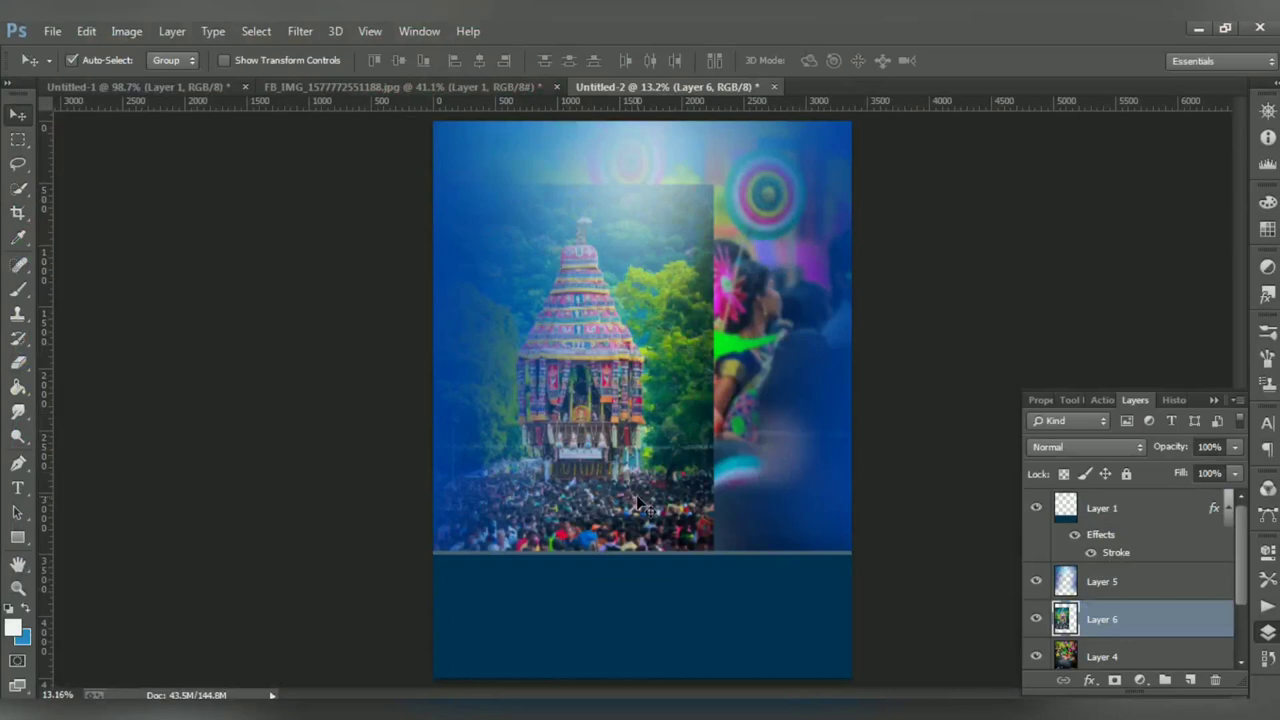
click(1215, 680)
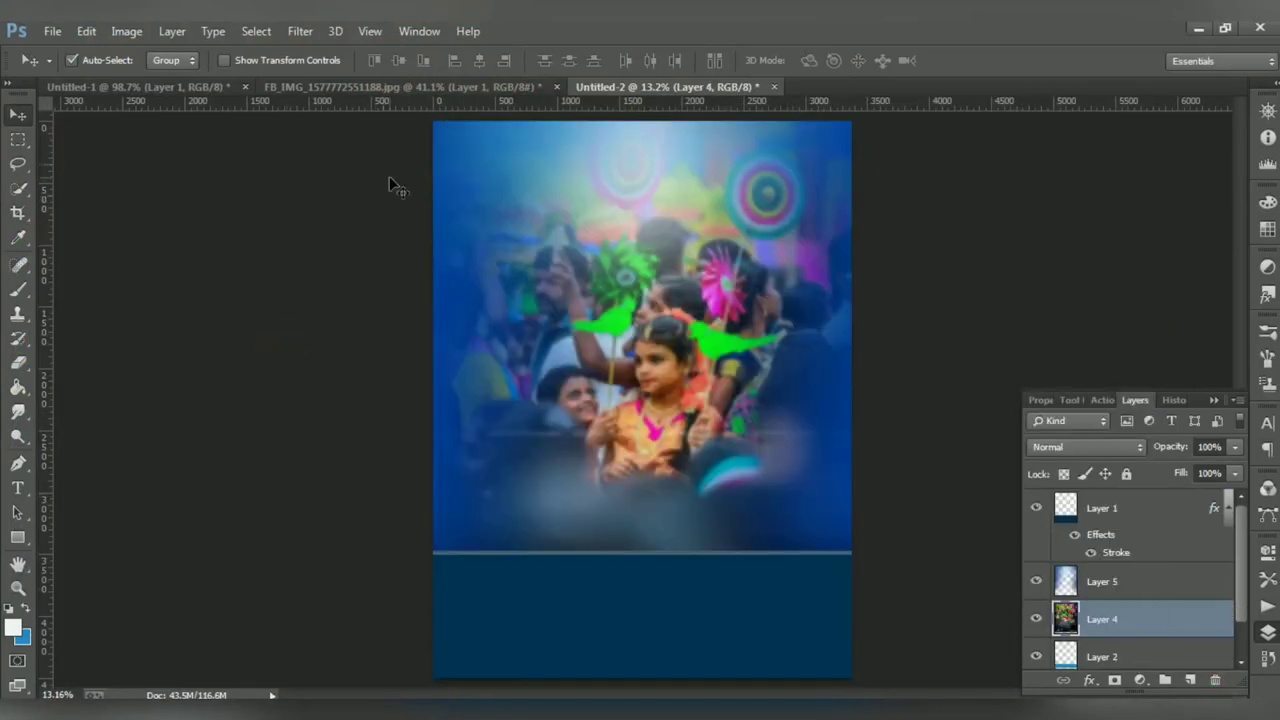
Move Layer 2 above Layer 4 in the Layers panel
click(425, 87)
click(640, 87)
click(1136, 652)
drag(1136, 652, 1130, 596)
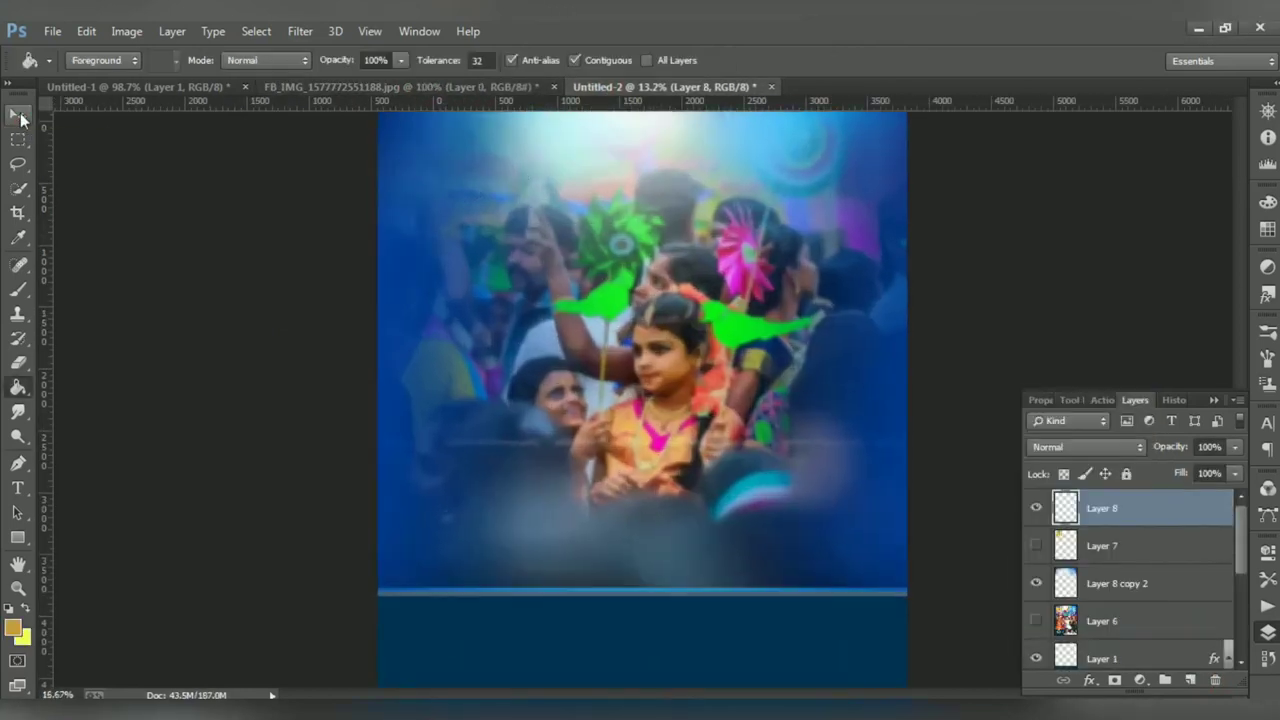
Fill the circle orange, duplicate it yellow and shrink the copy to leave an orange ring
drag(458, 297, 512, 474)
click(516, 289)
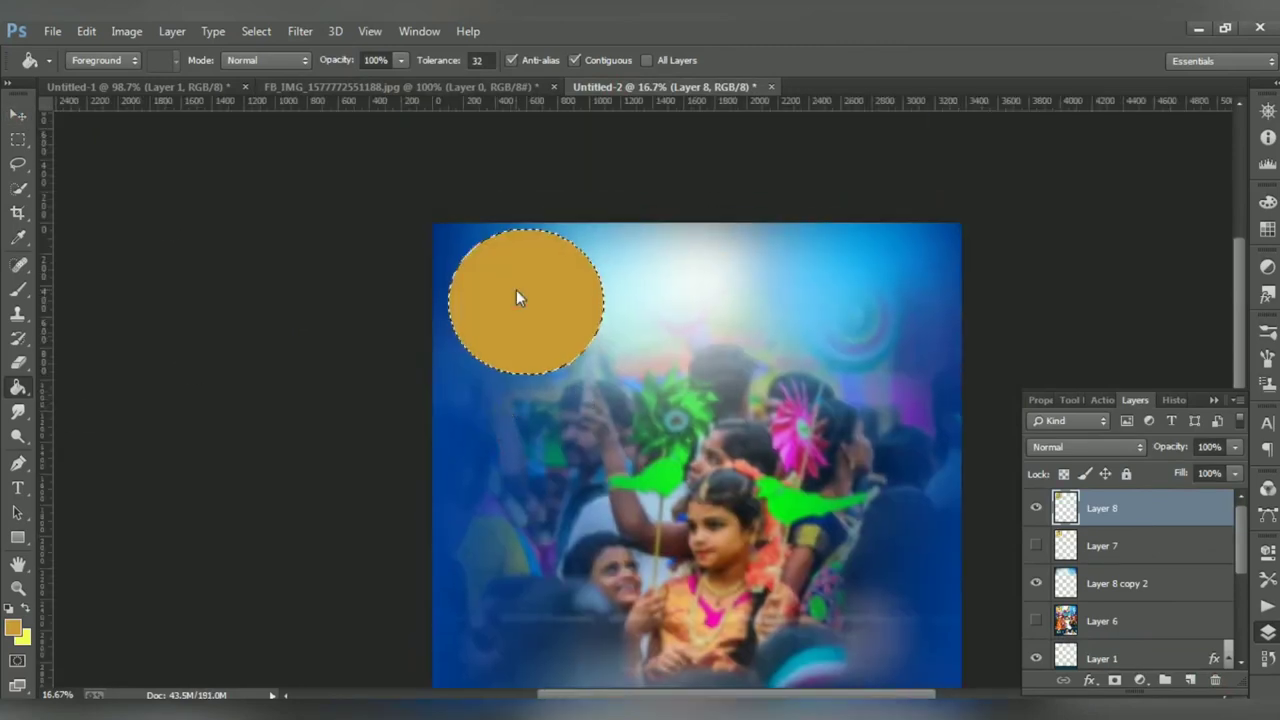
key(ctrl+d)
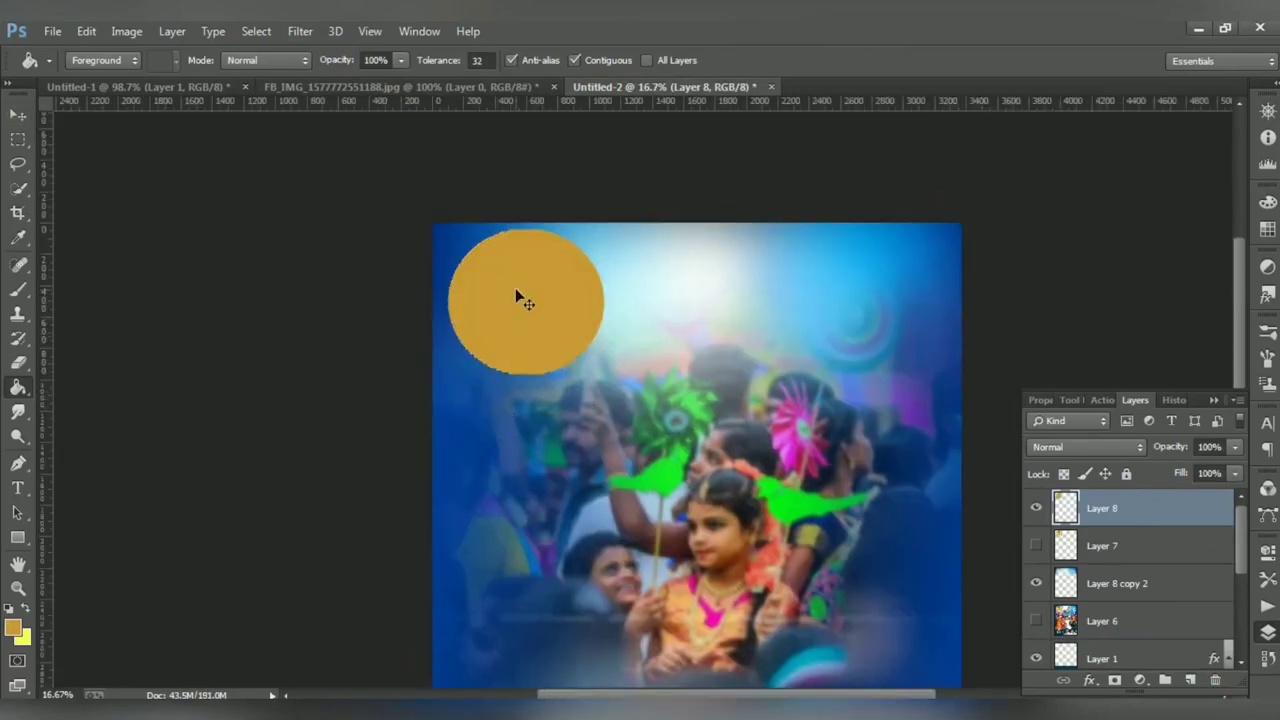
key(ctrl+j)
key(ctrl+t)
key(Return)
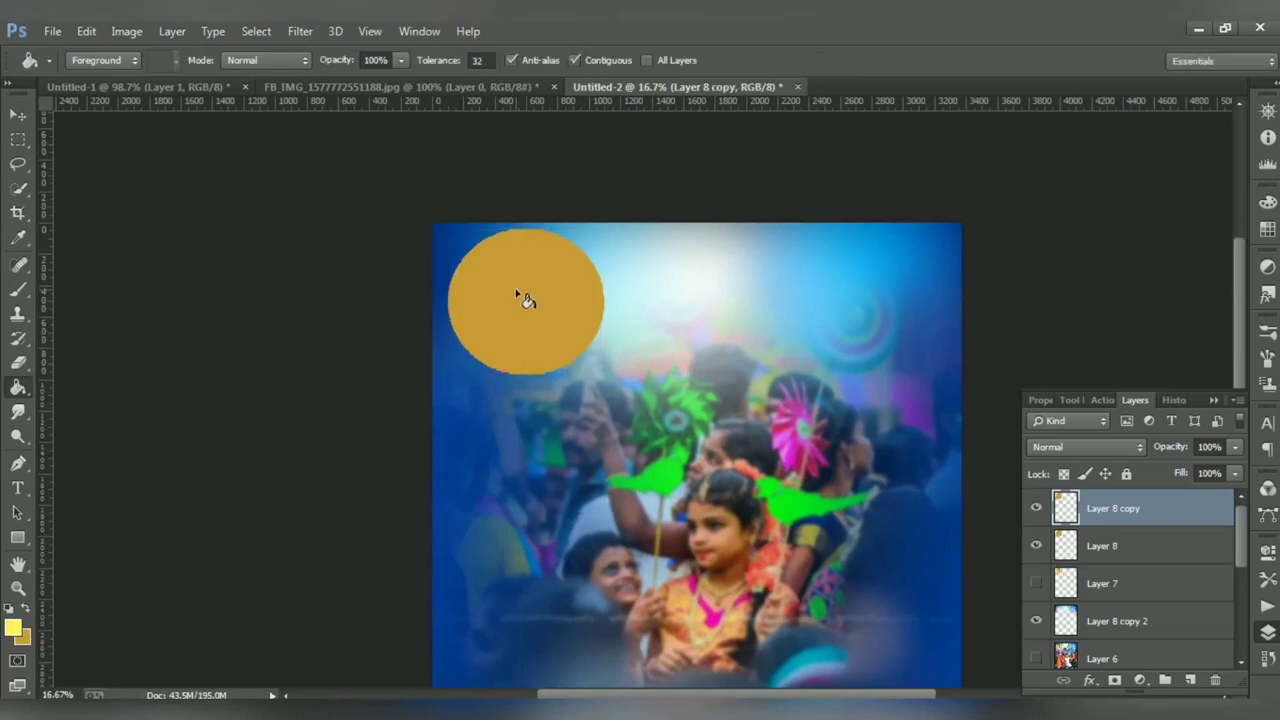
click(516, 294)
click(18, 114)
key(ctrl+t)
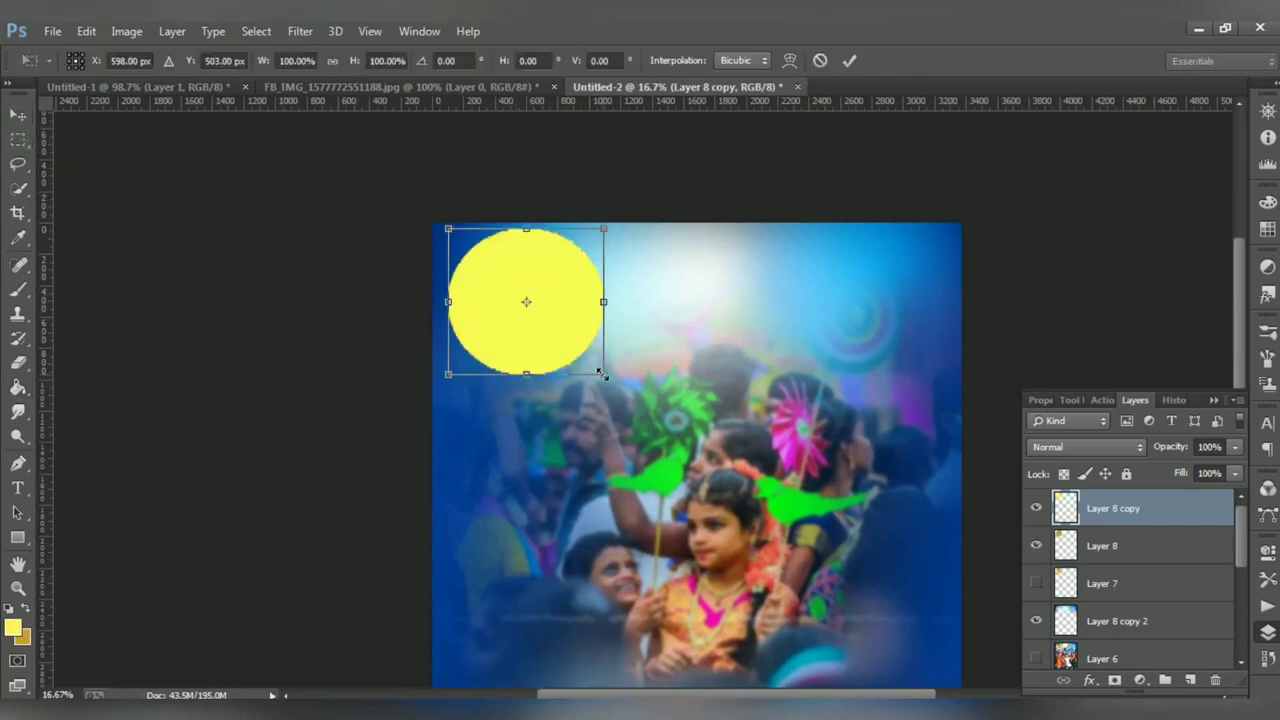
drag(601, 373, 594, 368)
key(Return)
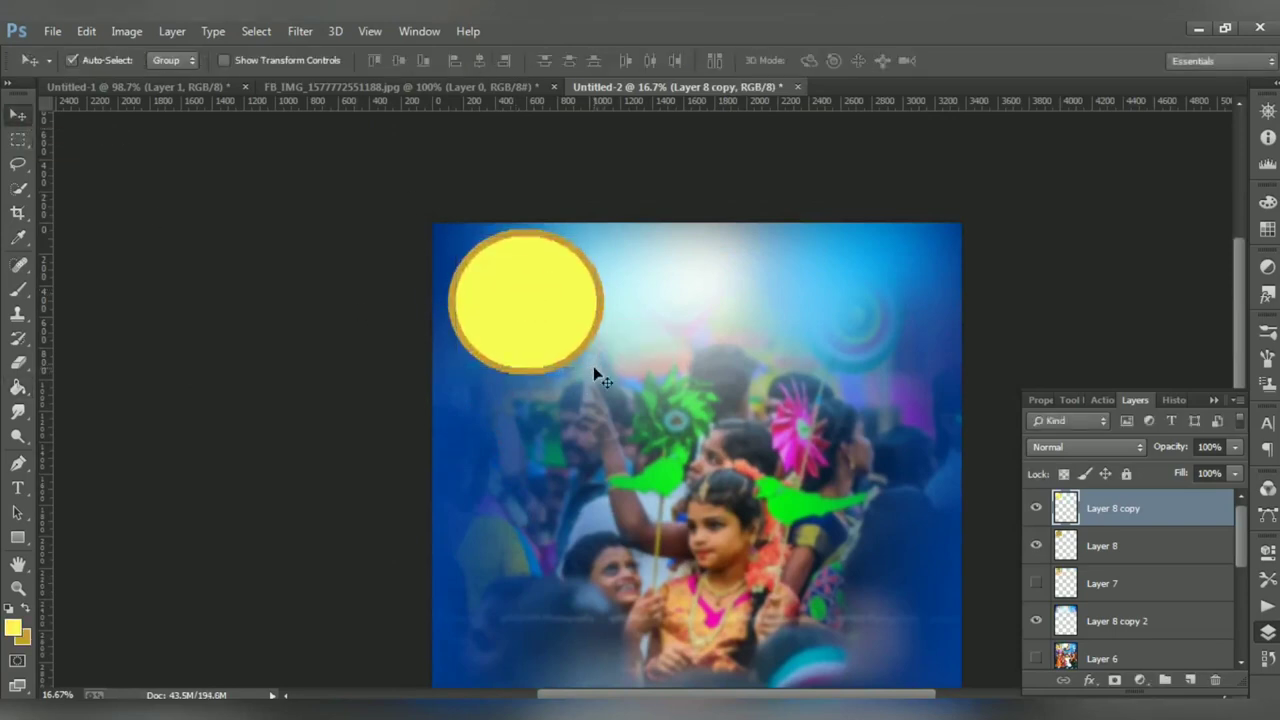
Duplicate the ringed circle, fill it dark orange and shrink it inside the gold ring
key(ctrl+j)
key(ctrl+t)
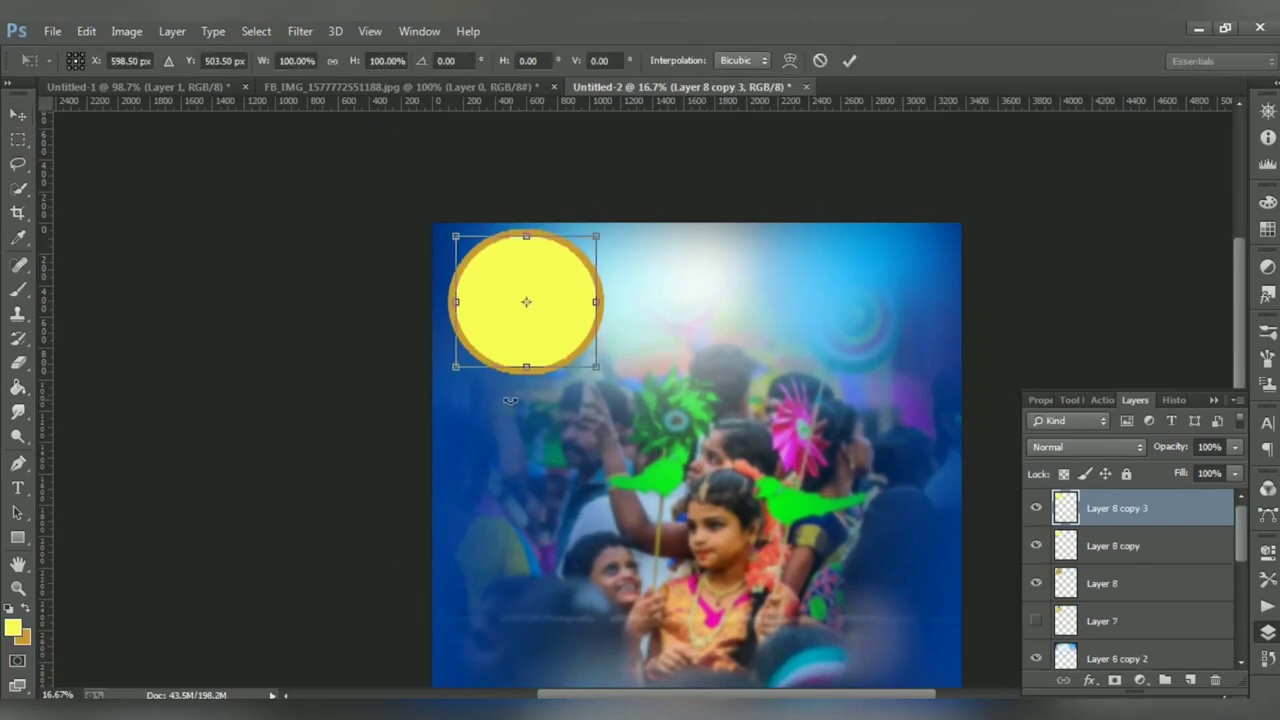
key(Return)
click(13, 627)
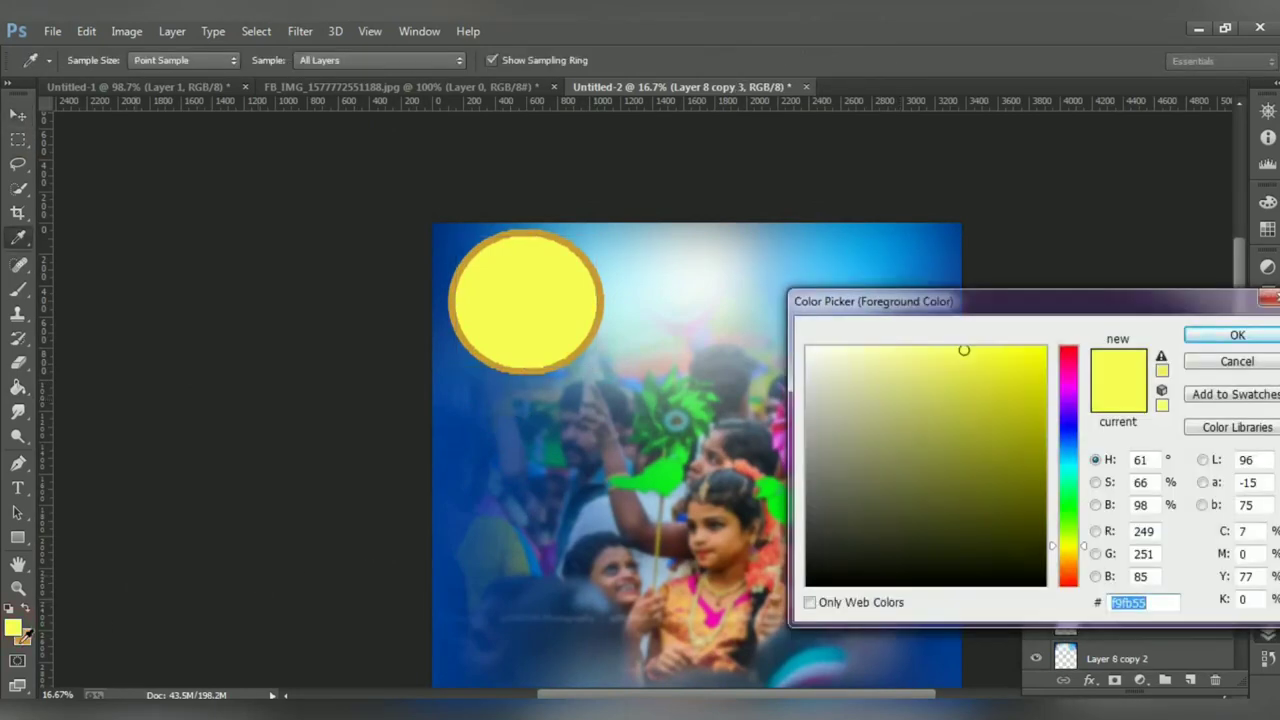
drag(1068, 544, 1068, 558)
click(1029, 421)
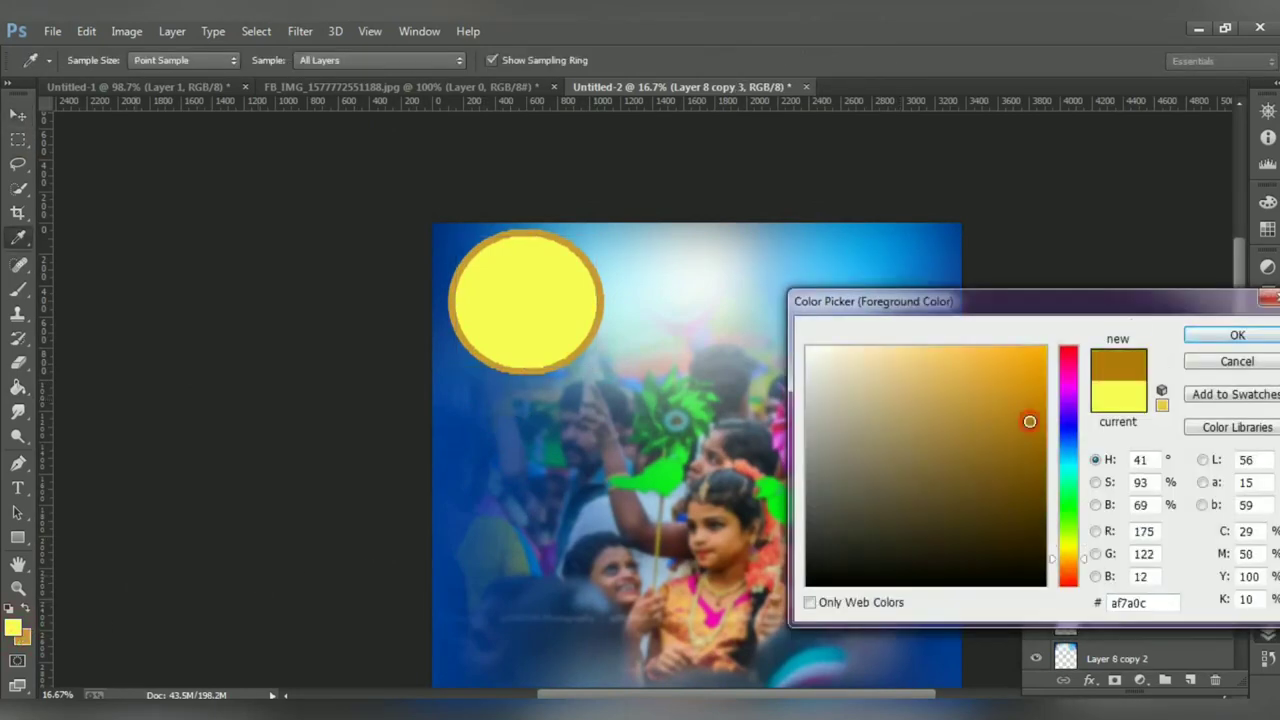
click(1237, 335)
key(g)
click(546, 329)
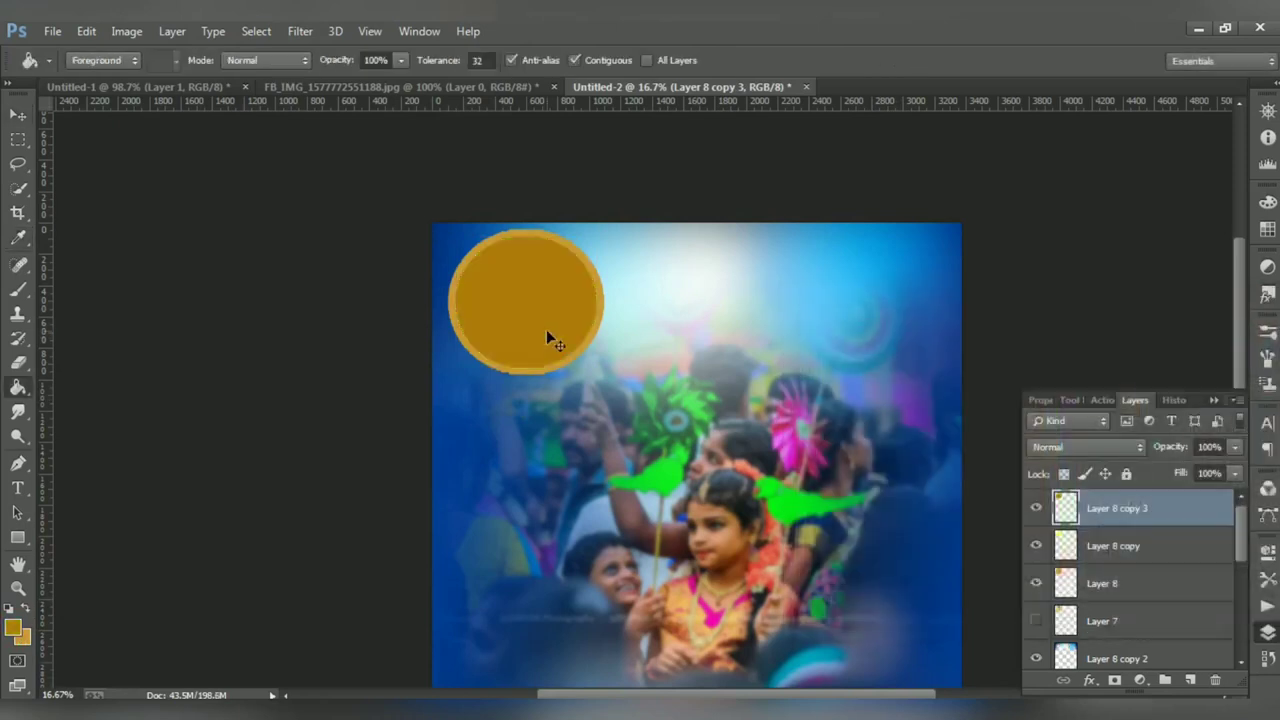
key(ctrl+t)
drag(595, 367, 588, 358)
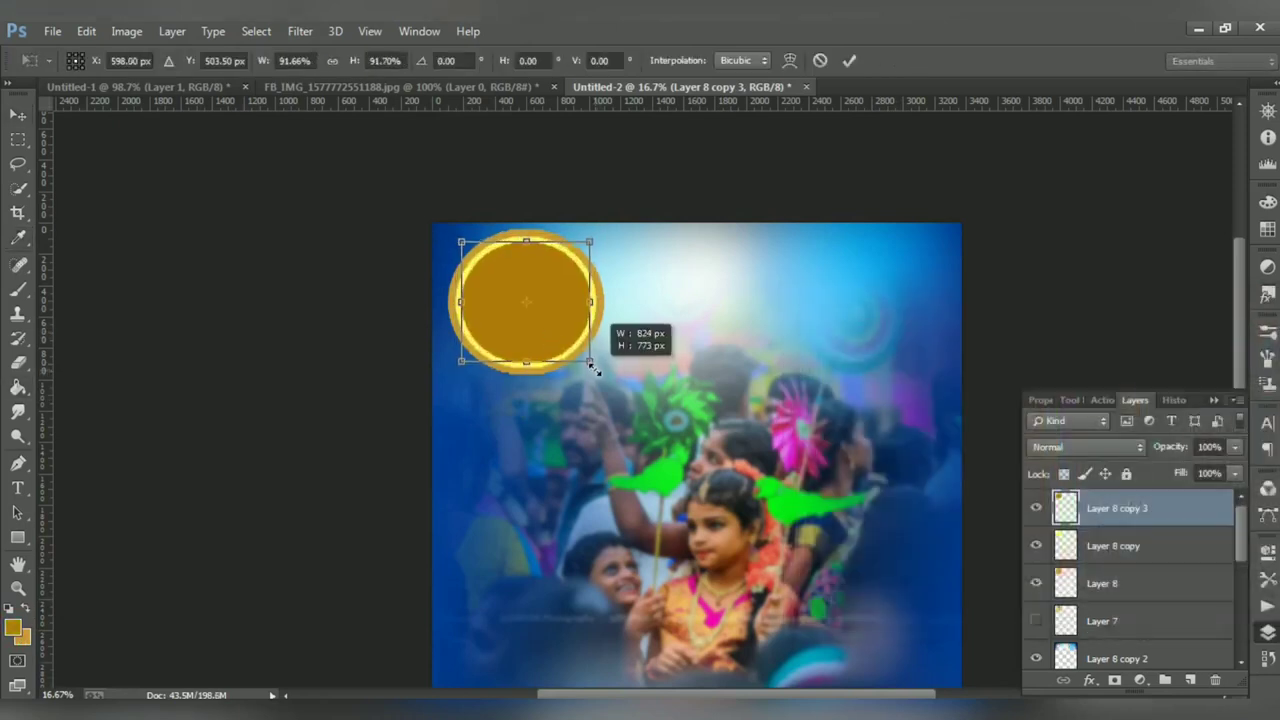
key(Return)
Paint the selected disc bright yellow with a soft brush, lightening its top and left near-white
key(i)
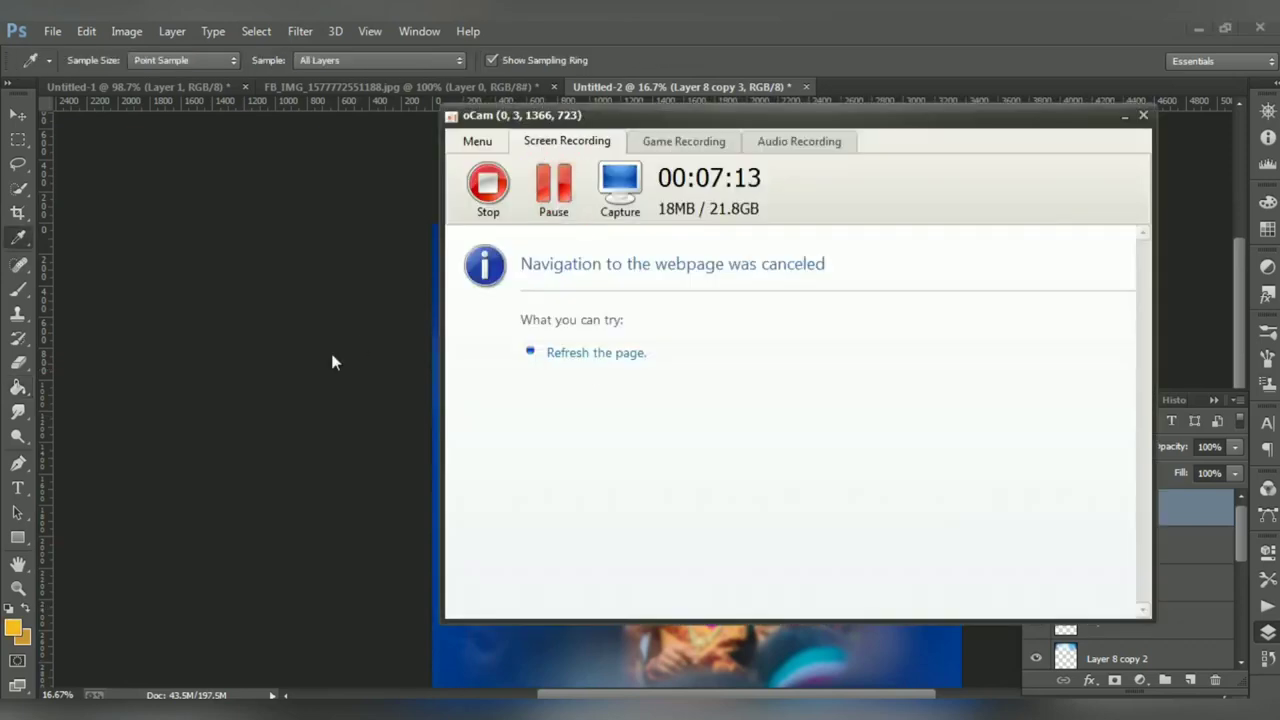
ctrl+click(1066, 508)
key(b)
mouse_move(537, 398)
mouse_down()
mouse_move(528, 300)
mouse_move(571, 329)
mouse_up()
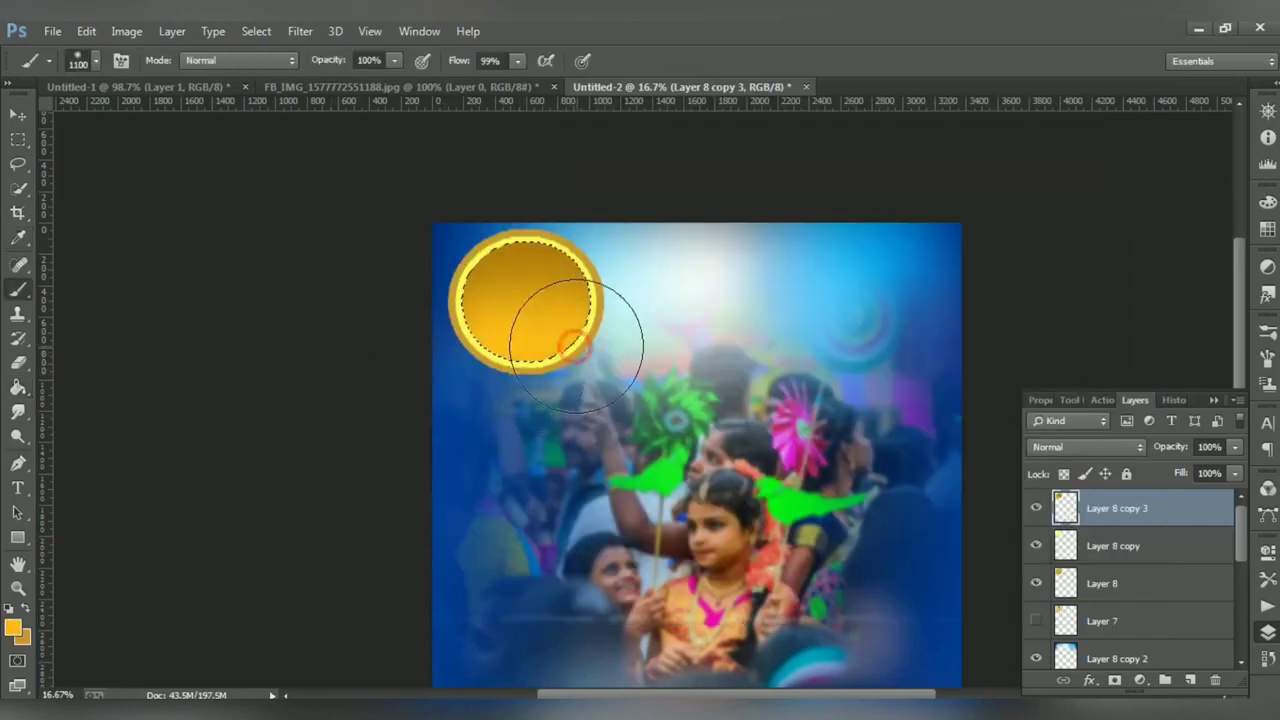
click(13, 628)
click(810, 367)
click(1200, 333)
mouse_move(520, 260)
mouse_down()
mouse_move(560, 250)
mouse_move(585, 270)
mouse_up()
drag(470, 260, 455, 300)
Repaint the disc a brighter yellow with more orange at the bottom
alt+click(523, 320)
key(i)
click(478, 333)
key(b)
click(515, 305)
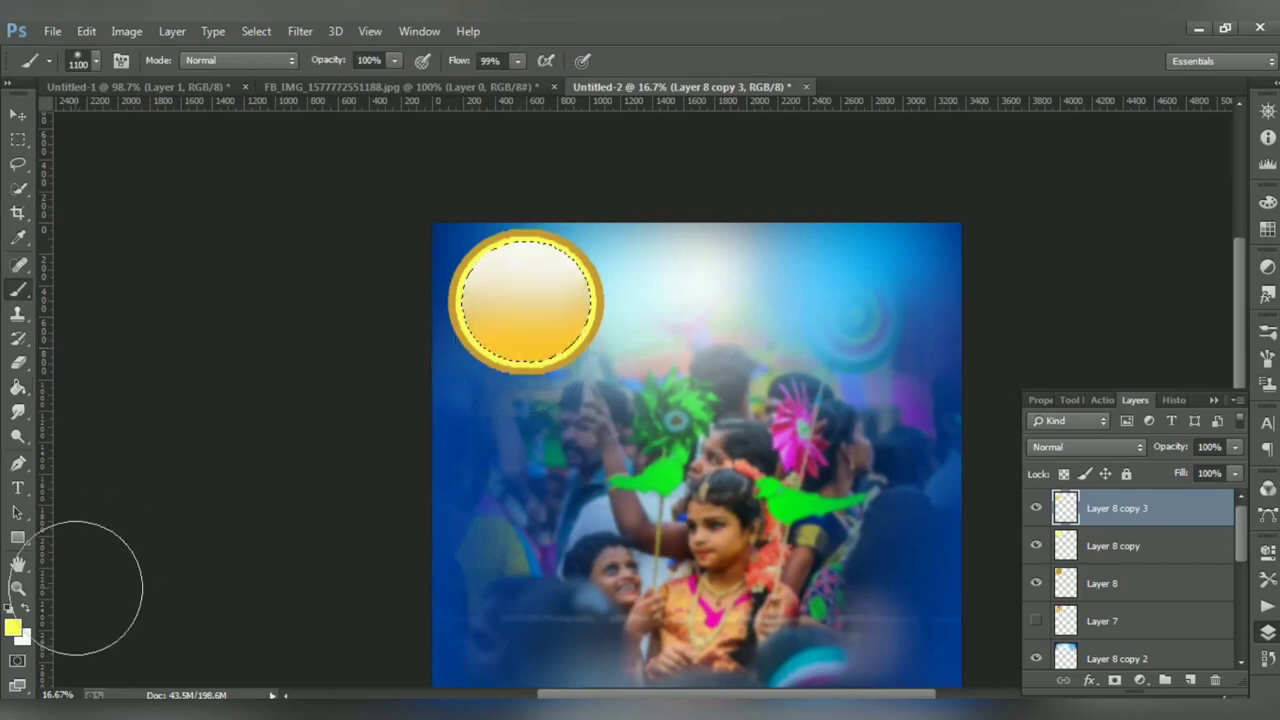
alt+click(506, 343)
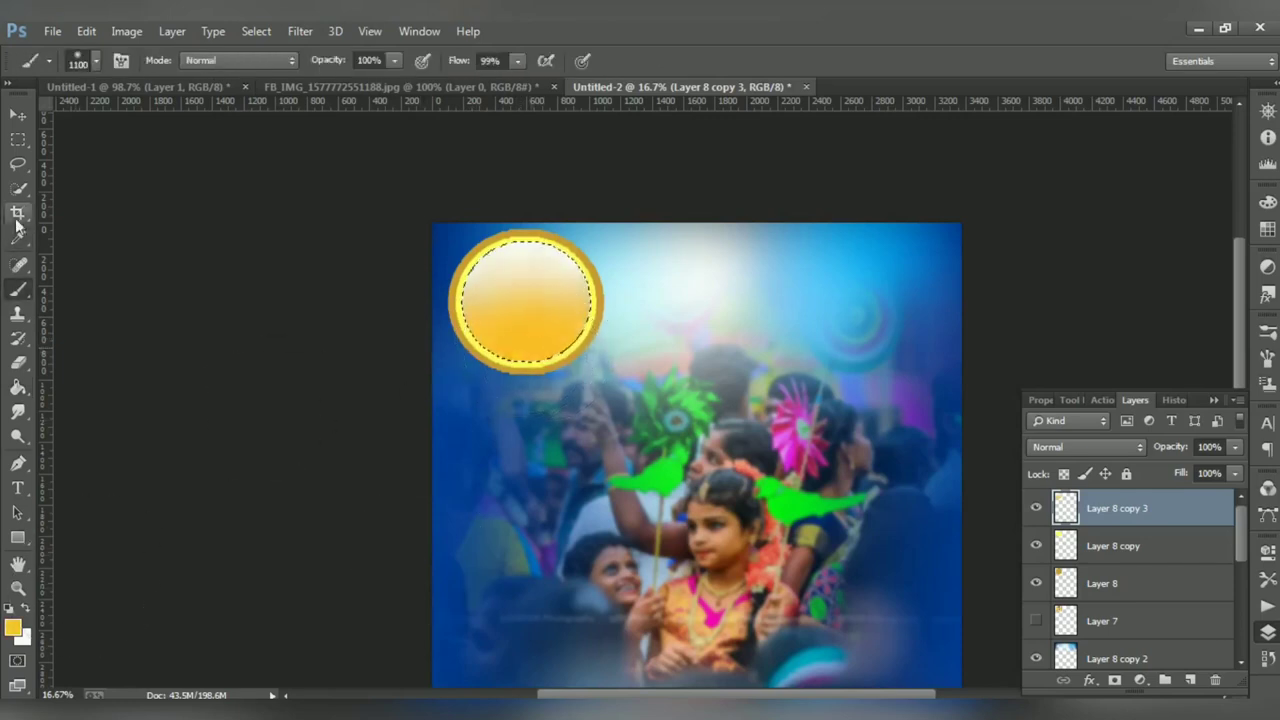
Select Layer 8, the sun's ring, and open its layer effects list
click(14, 118)
click(1110, 583)
click(1091, 680)
Give Layer 8 a 32 px white Overlay stroke at about 63% plus a drop shadow
click(1100, 562)
mouse_move(559, 127)
mouse_down()
mouse_move(978, 442)
mouse_move(998, 440)
mouse_up()
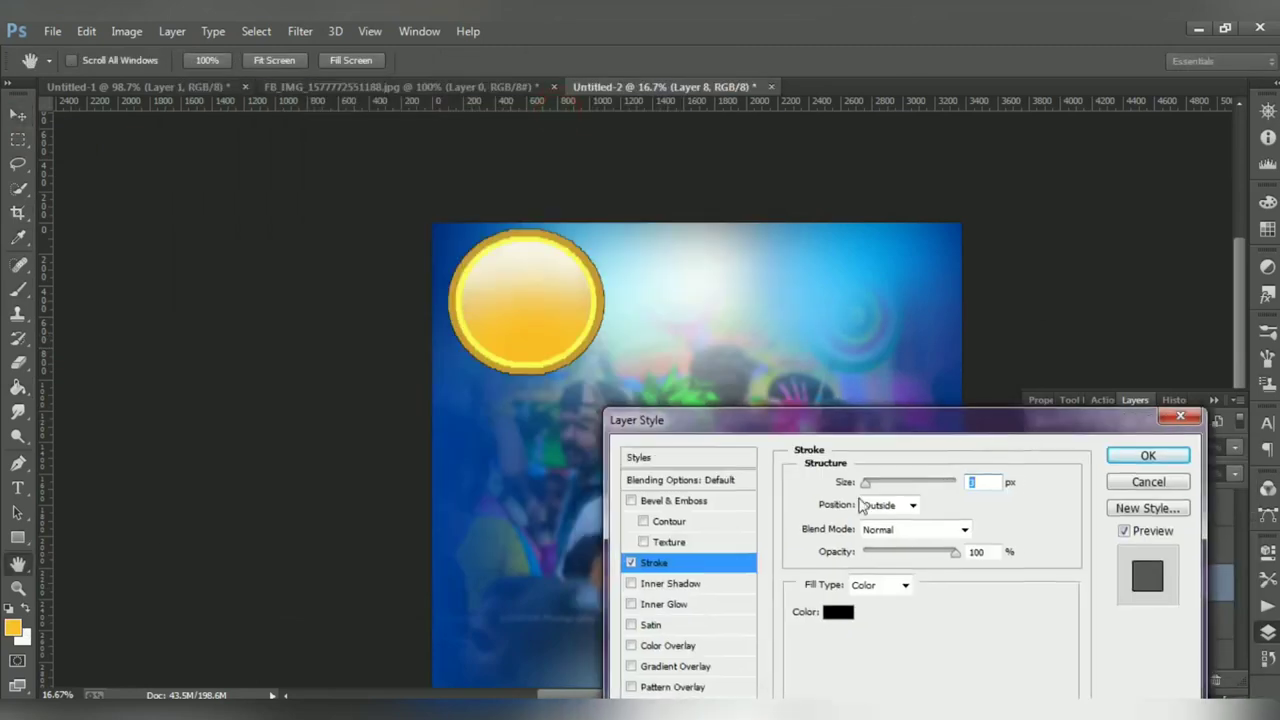
drag(876, 486, 880, 487)
click(838, 612)
click(808, 345)
click(1233, 334)
click(893, 455)
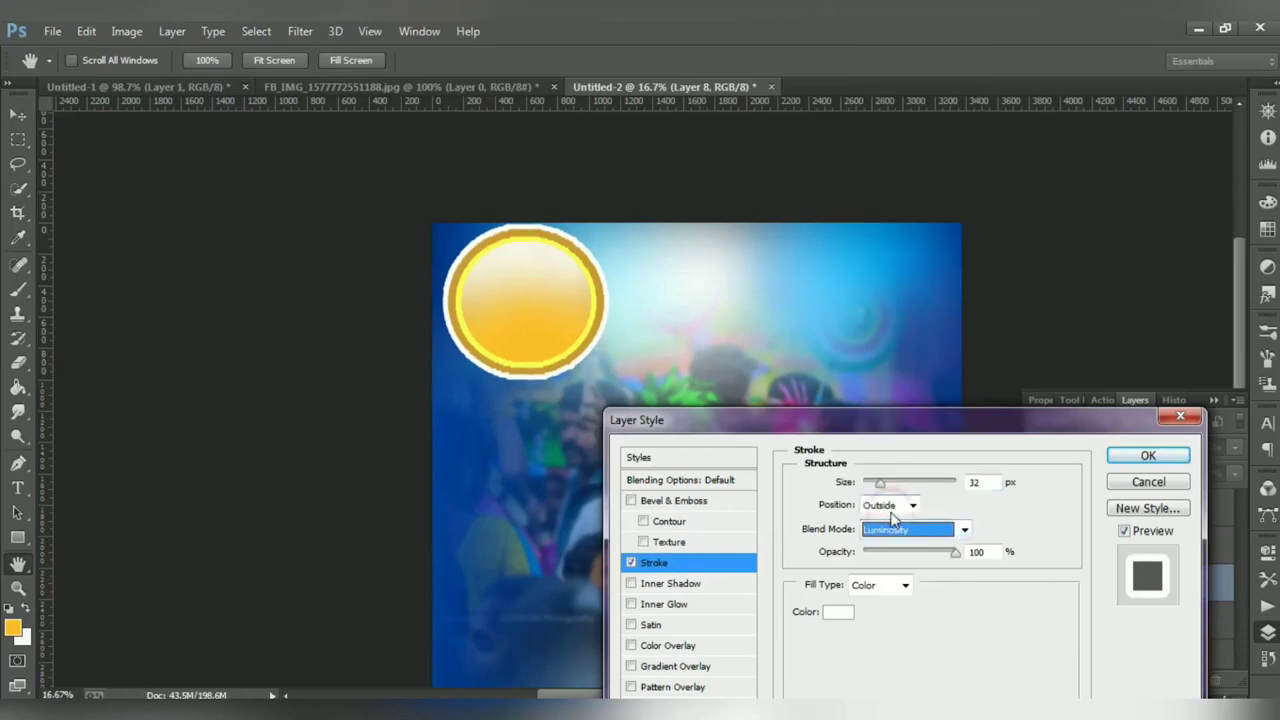
key(Up)
key(Up)
key(Up)
key(Up)
key(Up)
key(Up)
key(Up)
key(Up)
key(Up)
drag(927, 551, 922, 553)
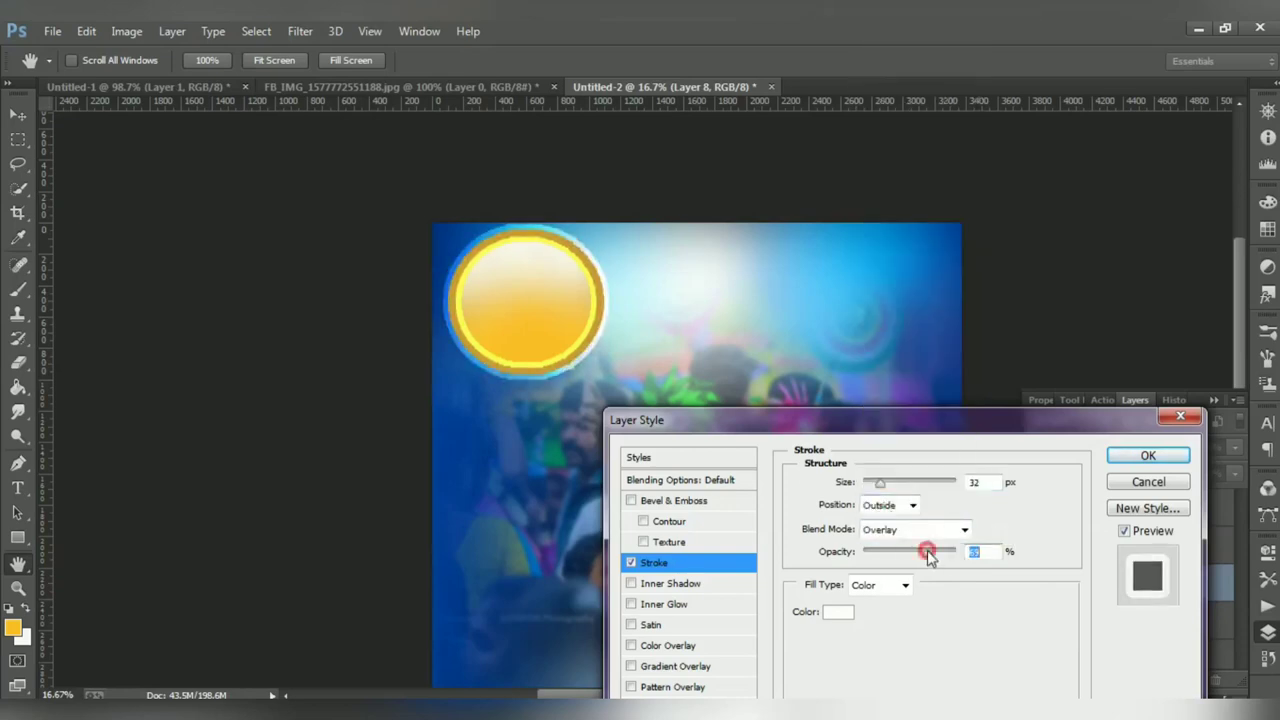
drag(828, 432, 905, 327)
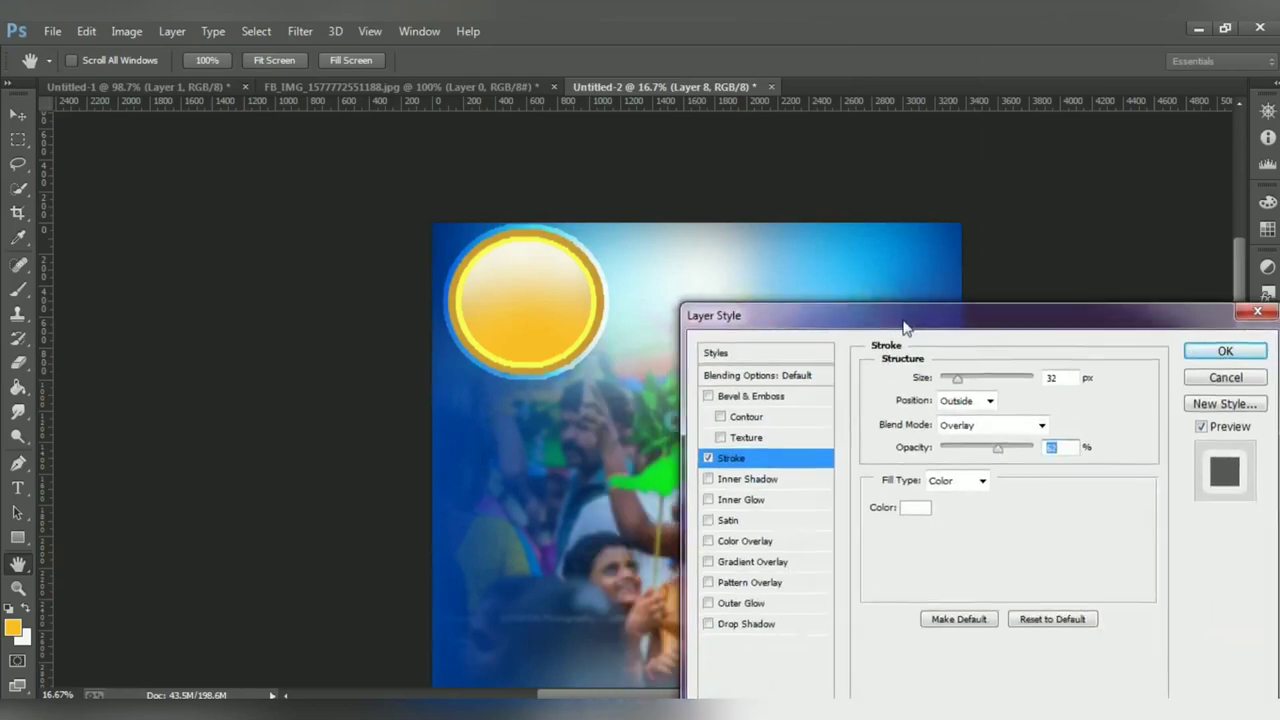
click(769, 625)
drag(940, 484, 979, 513)
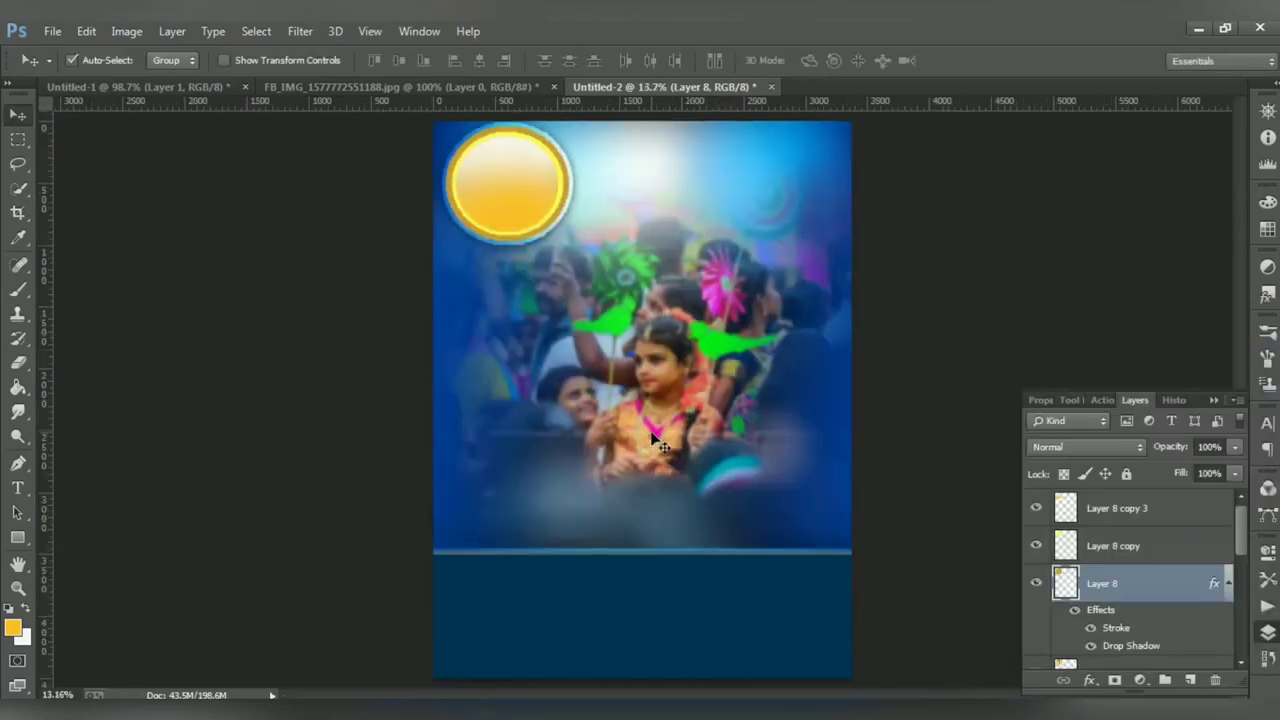
Link Layer 8, Layer 8 copy and Layer 8 copy 3, then scale the sun down slightly
shift+click(1120, 545)
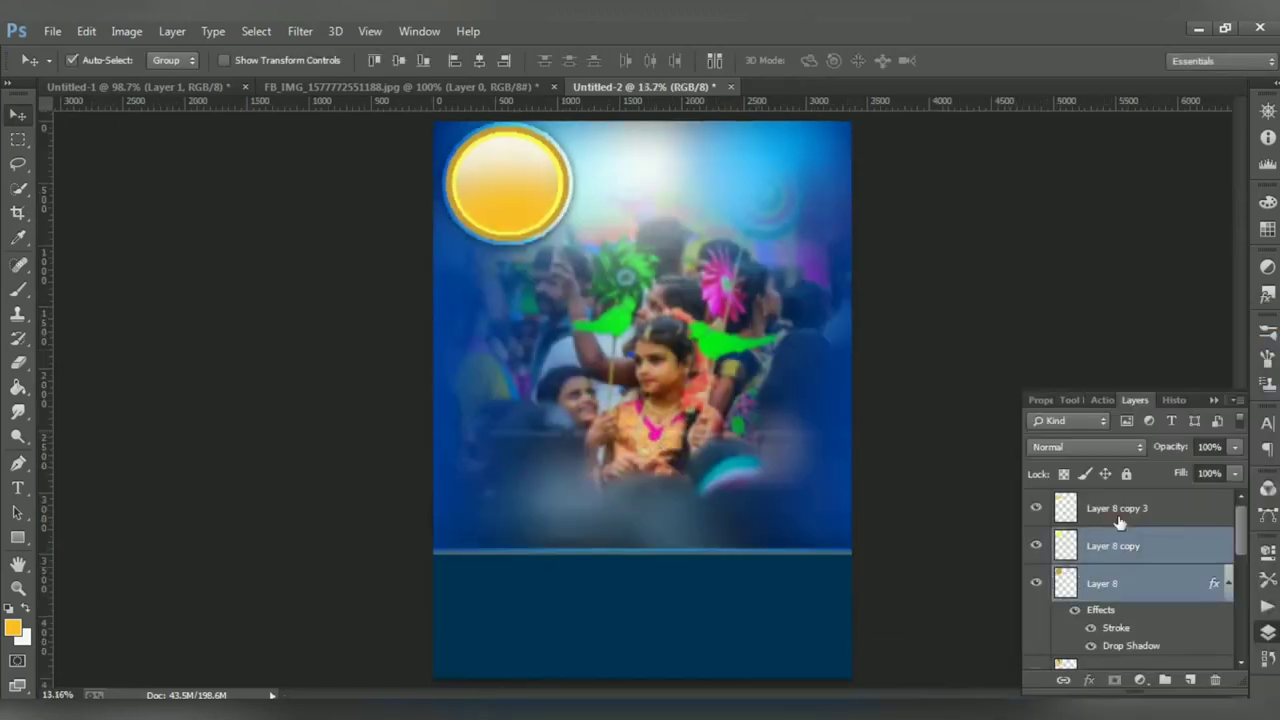
shift+click(1140, 508)
right_click(1145, 523)
click(814, 375)
key(ctrl+t)
drag(567, 244, 556, 231)
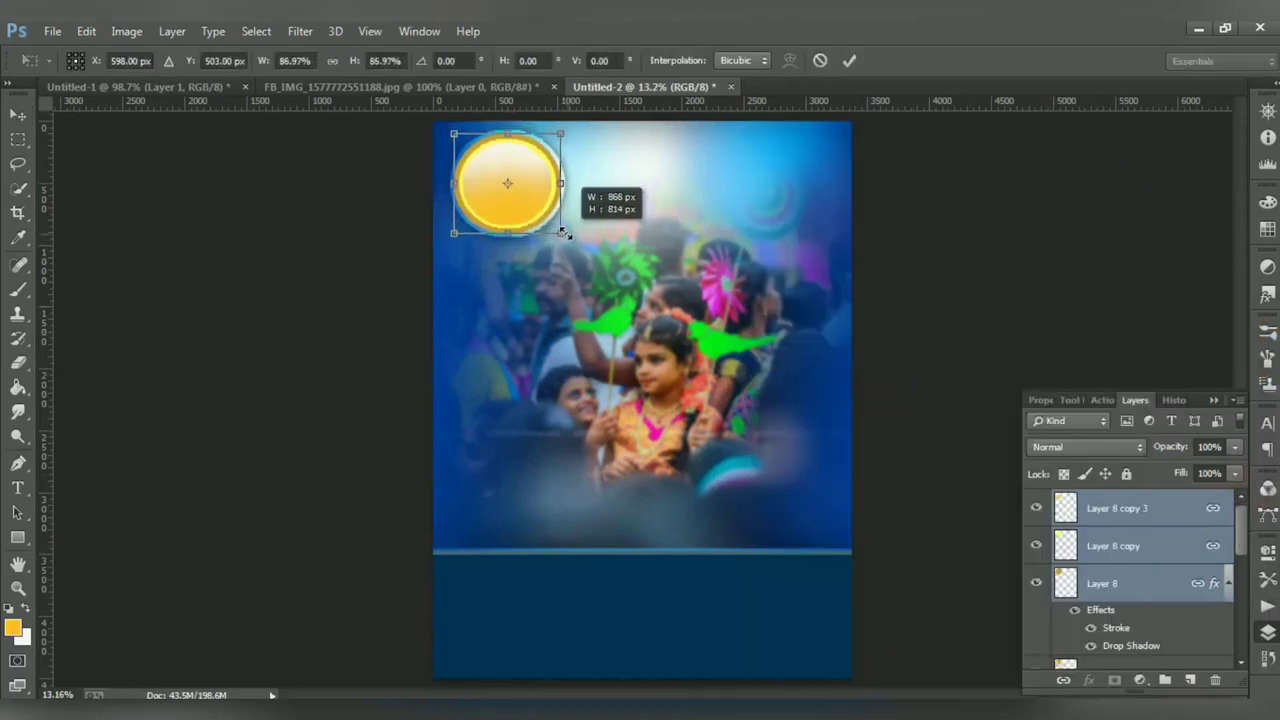
key(Return)
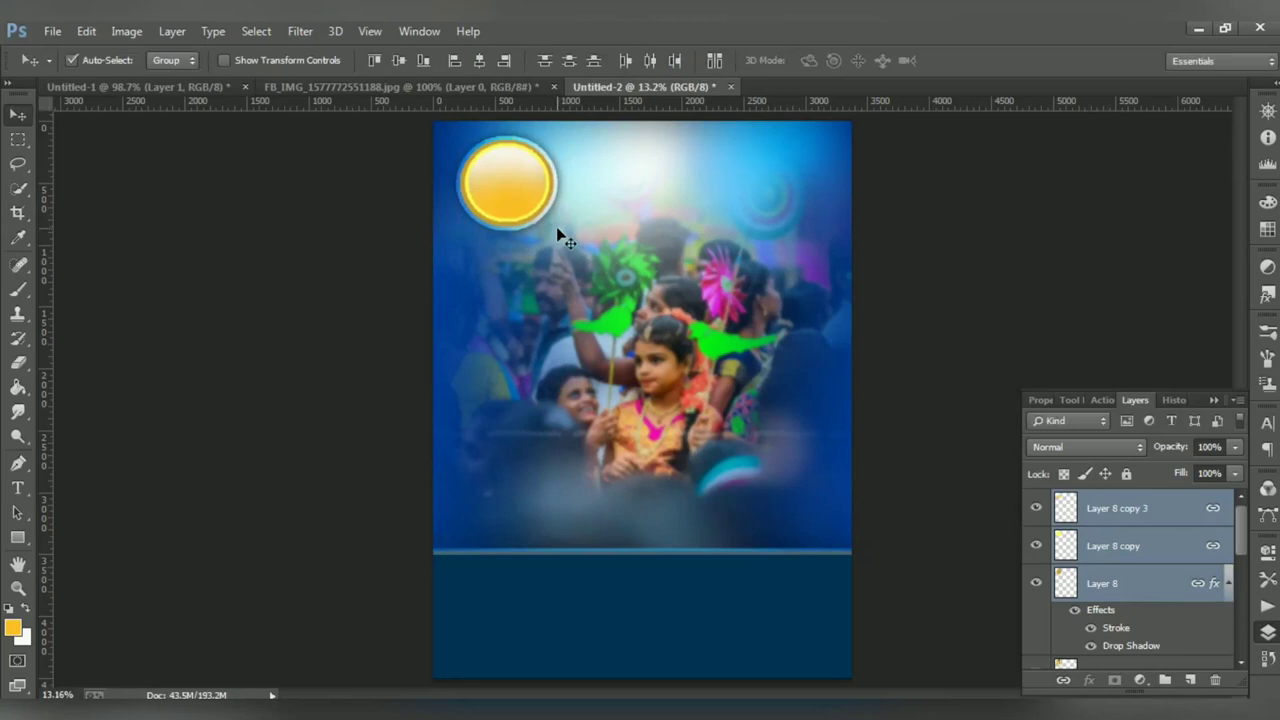
click(18, 140)
click(18, 537)
Draw a rounded rectangle at the poster's top right and load its outline as a selection
right_click(18, 537)
click(63, 553)
drag(728, 157, 790, 243)
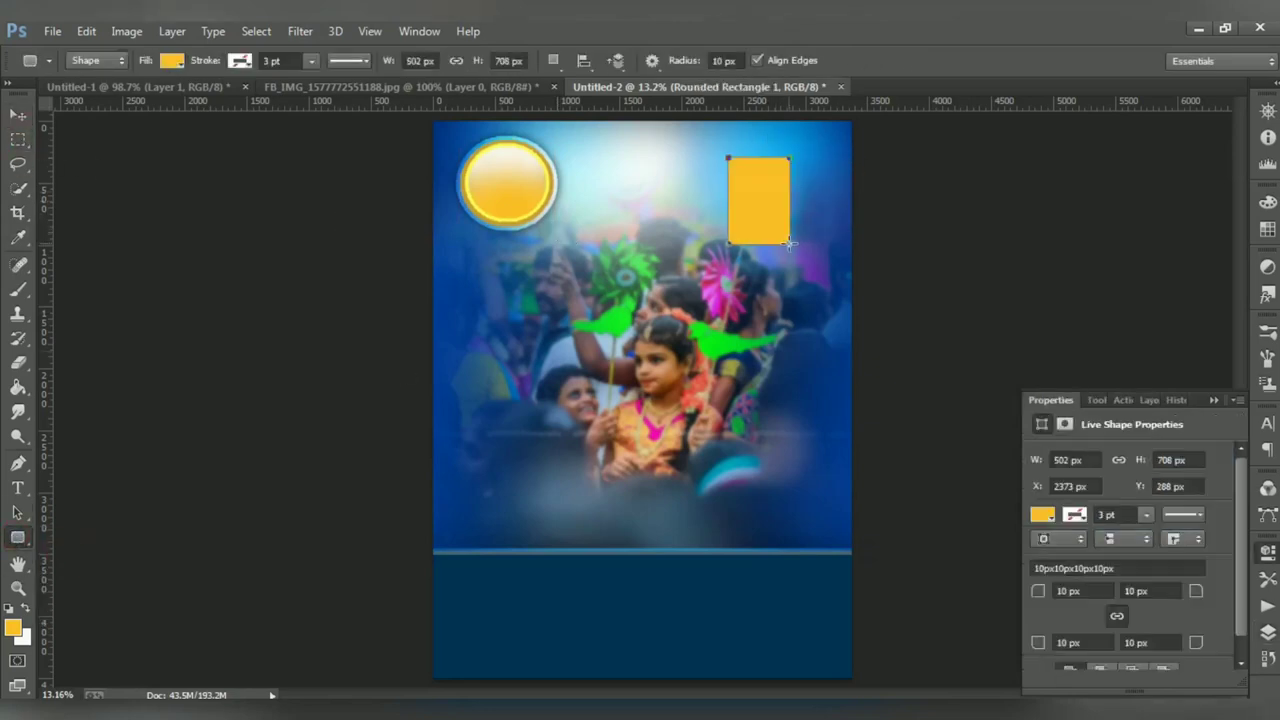
key(ctrl+Return)
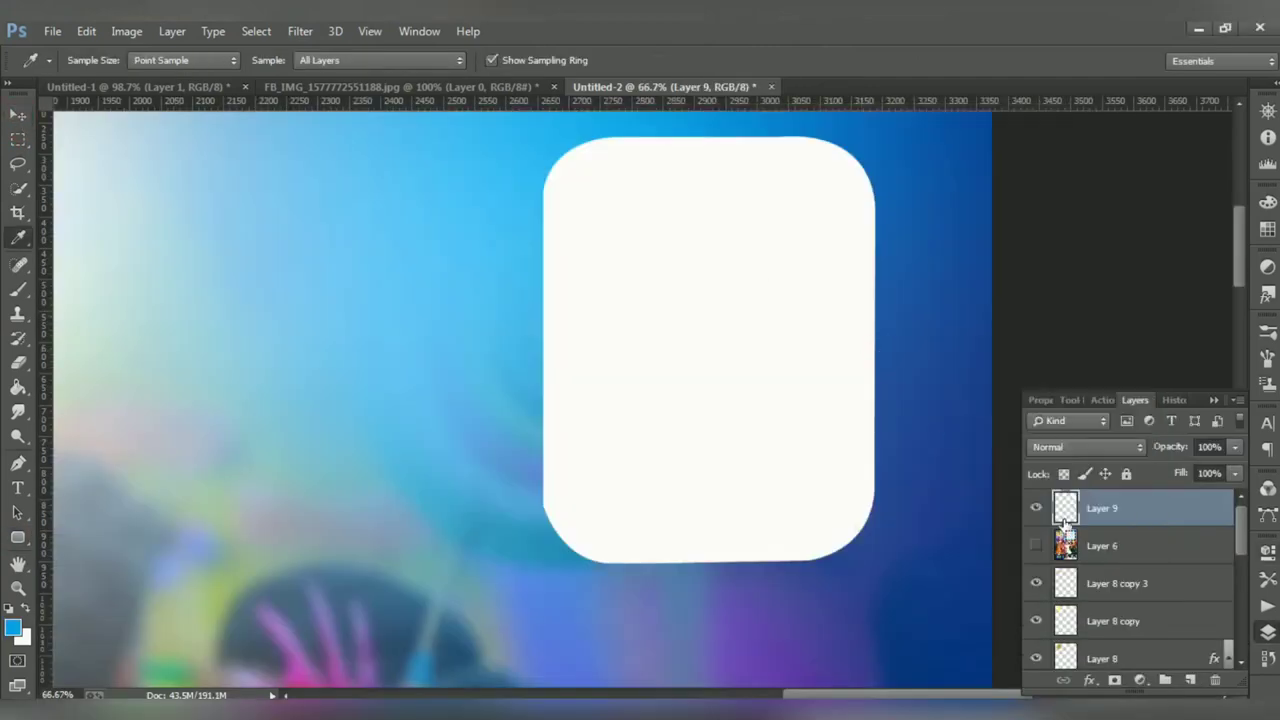
Duplicate the white rounded shape, fill the copy blue and shrink it to leave a white border
key(v)
key(ctrl+j)
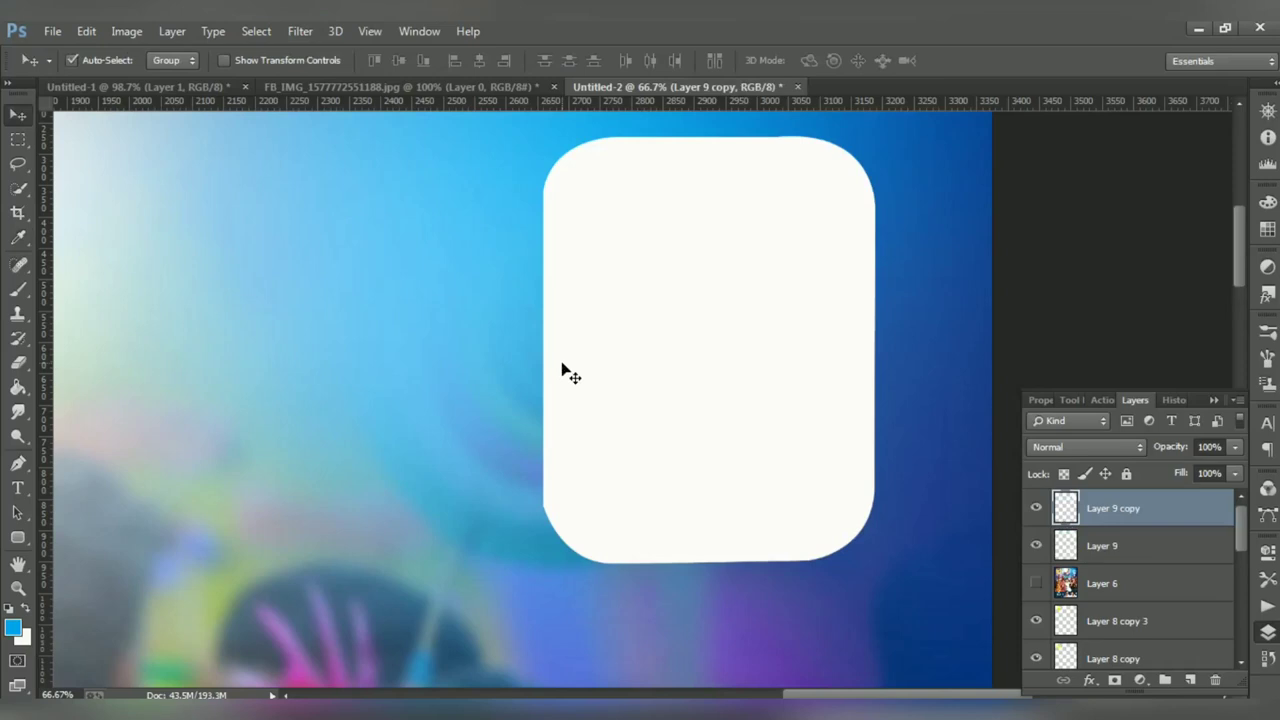
key(g)
click(611, 378)
key(v)
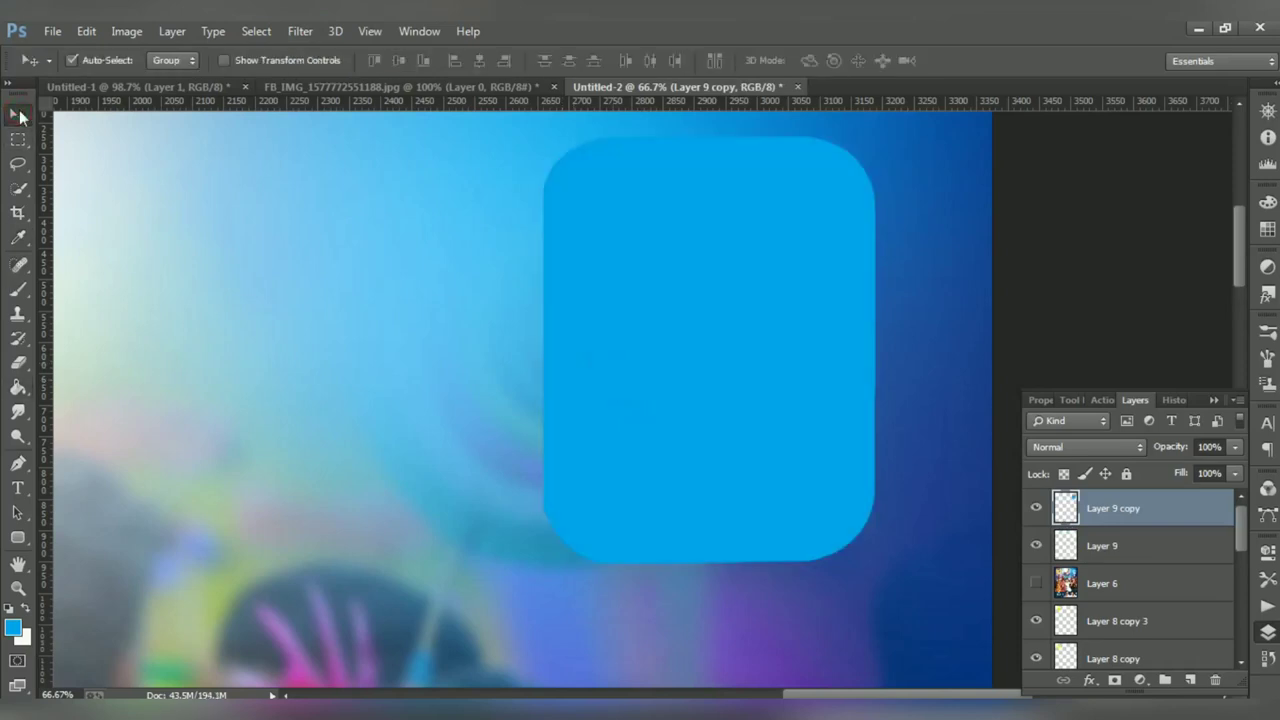
key(ctrl+t)
drag(878, 565, 866, 551)
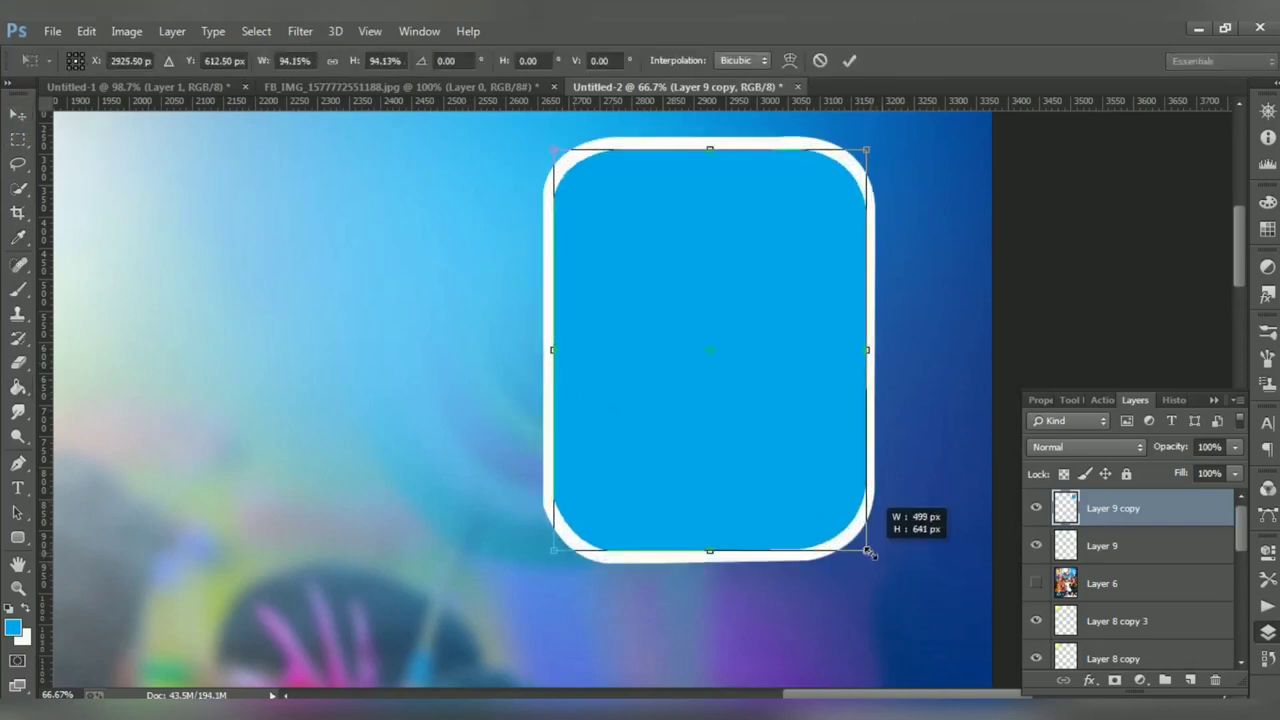
key(Return)
Remove the blue shape's stroke and leave its drop shadow turned off
click(1090, 681)
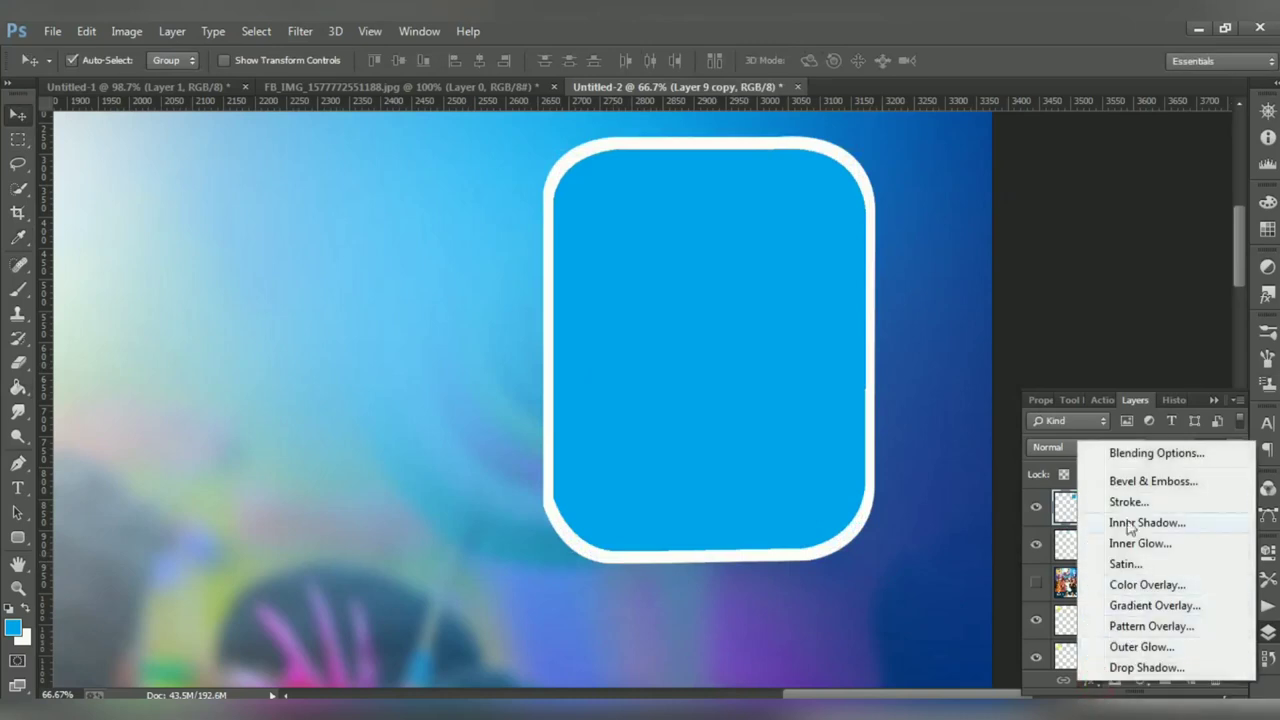
click(1128, 502)
click(740, 624)
click(708, 458)
drag(944, 502, 929, 510)
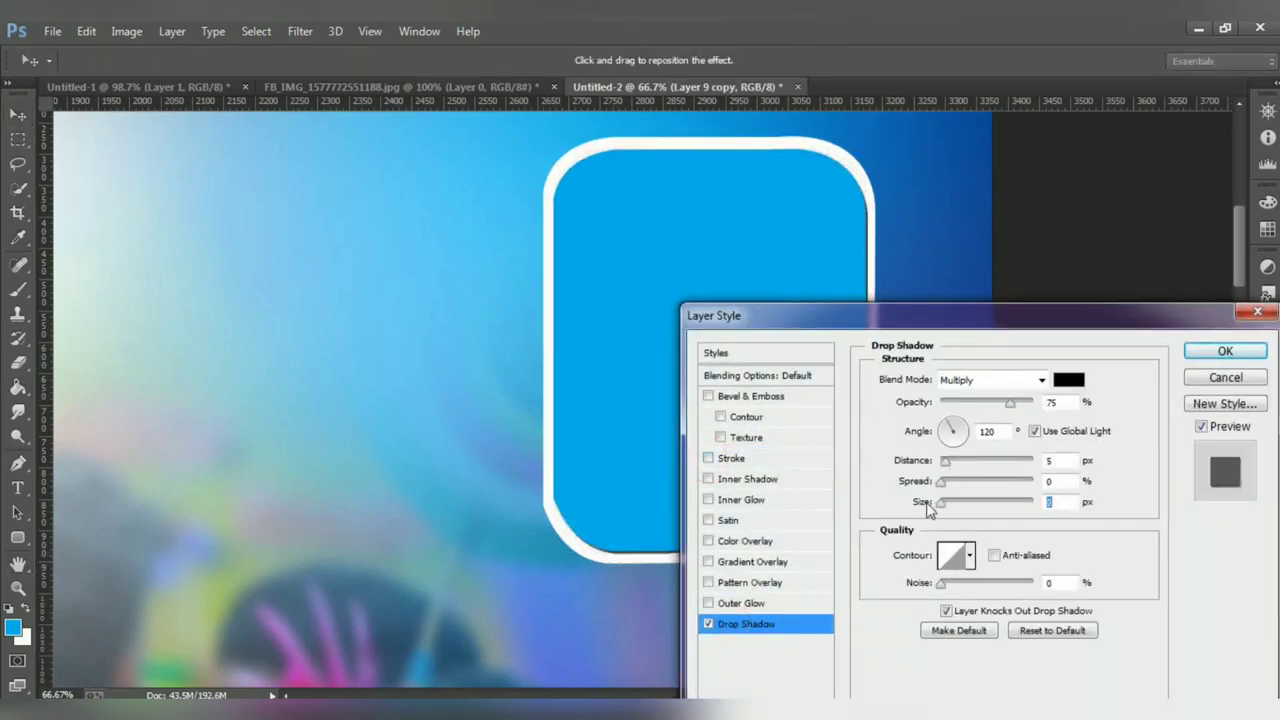
click(709, 624)
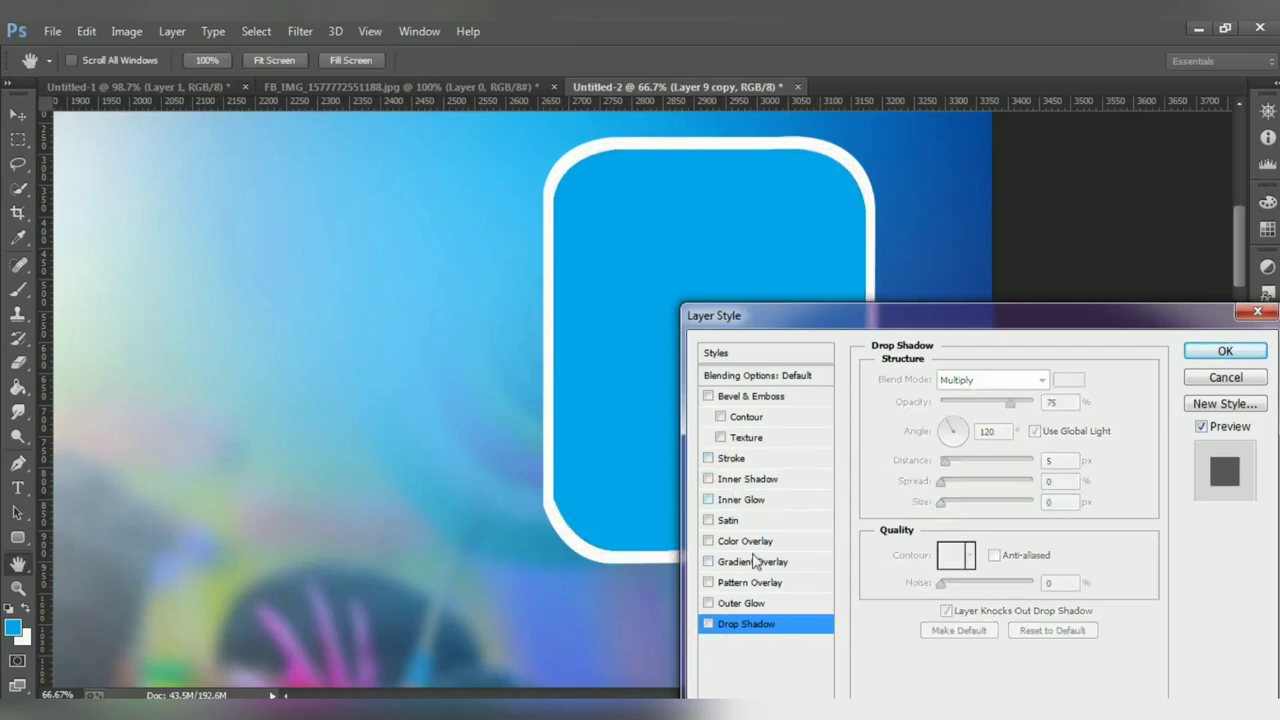
Add a radial Cyan gradient overlay to the blue shape
click(755, 562)
click(1008, 428)
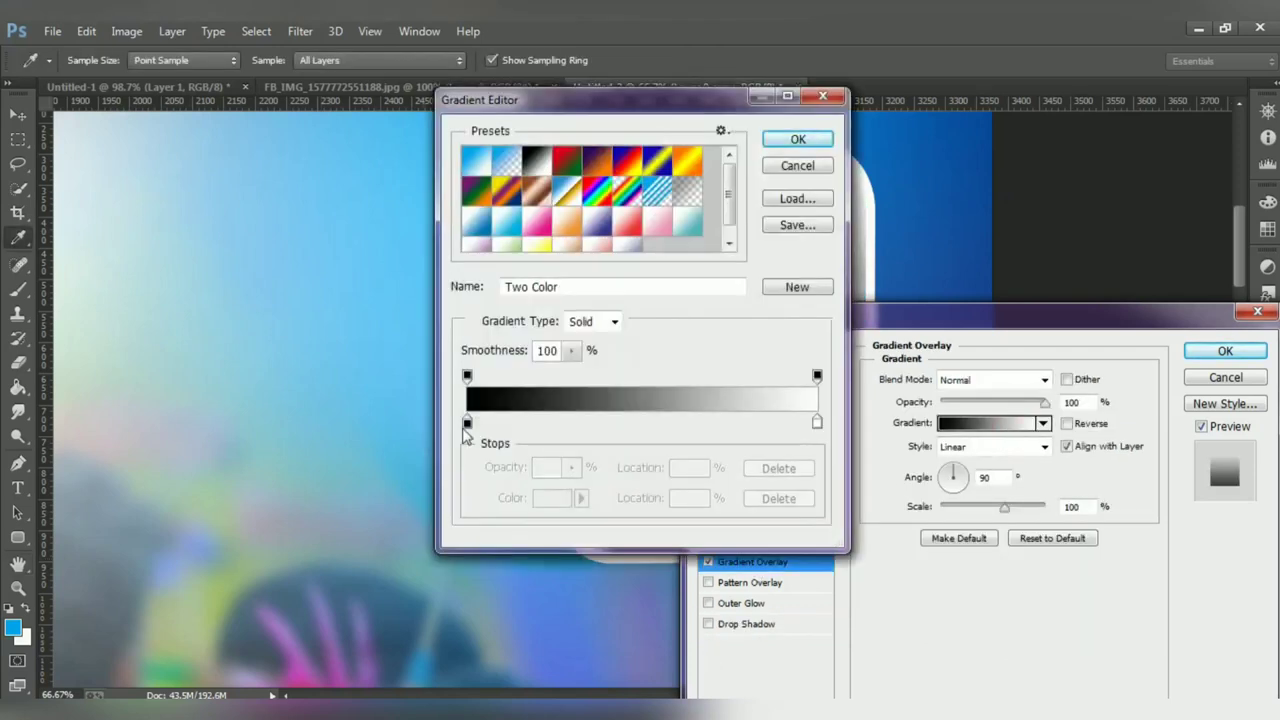
click(507, 229)
drag(614, 104, 363, 344)
click(560, 402)
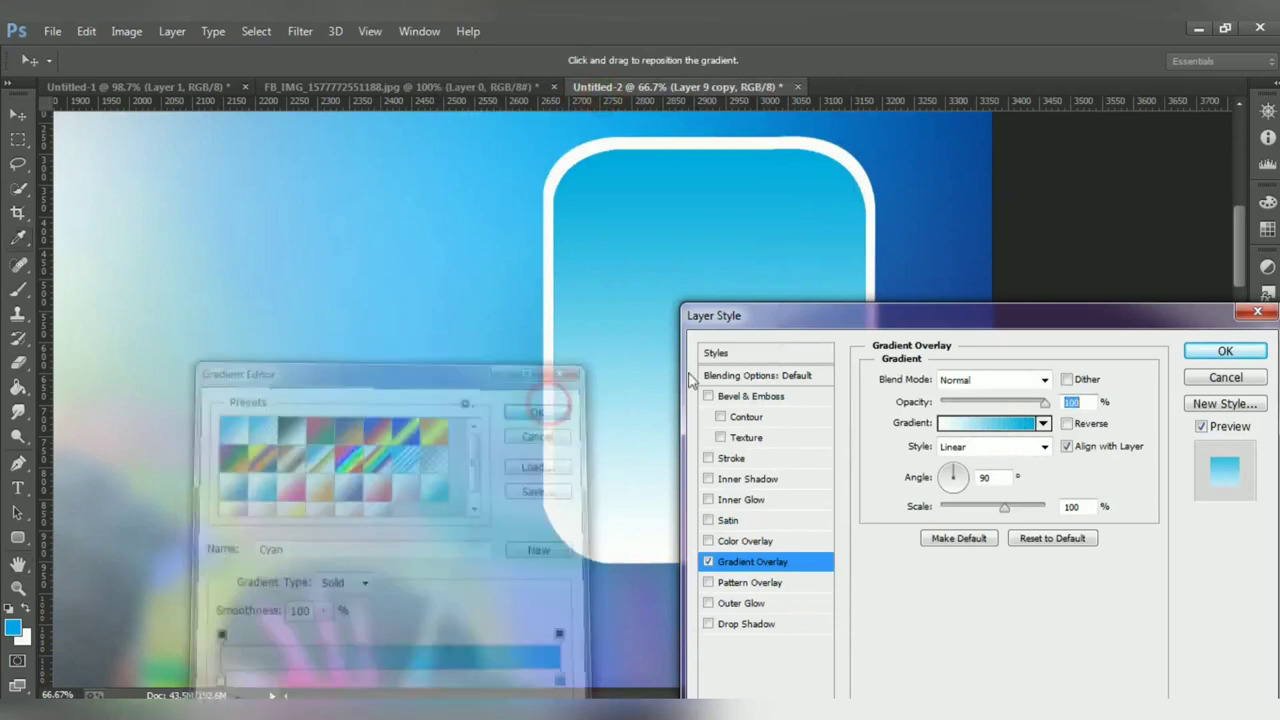
click(1020, 447)
click(992, 481)
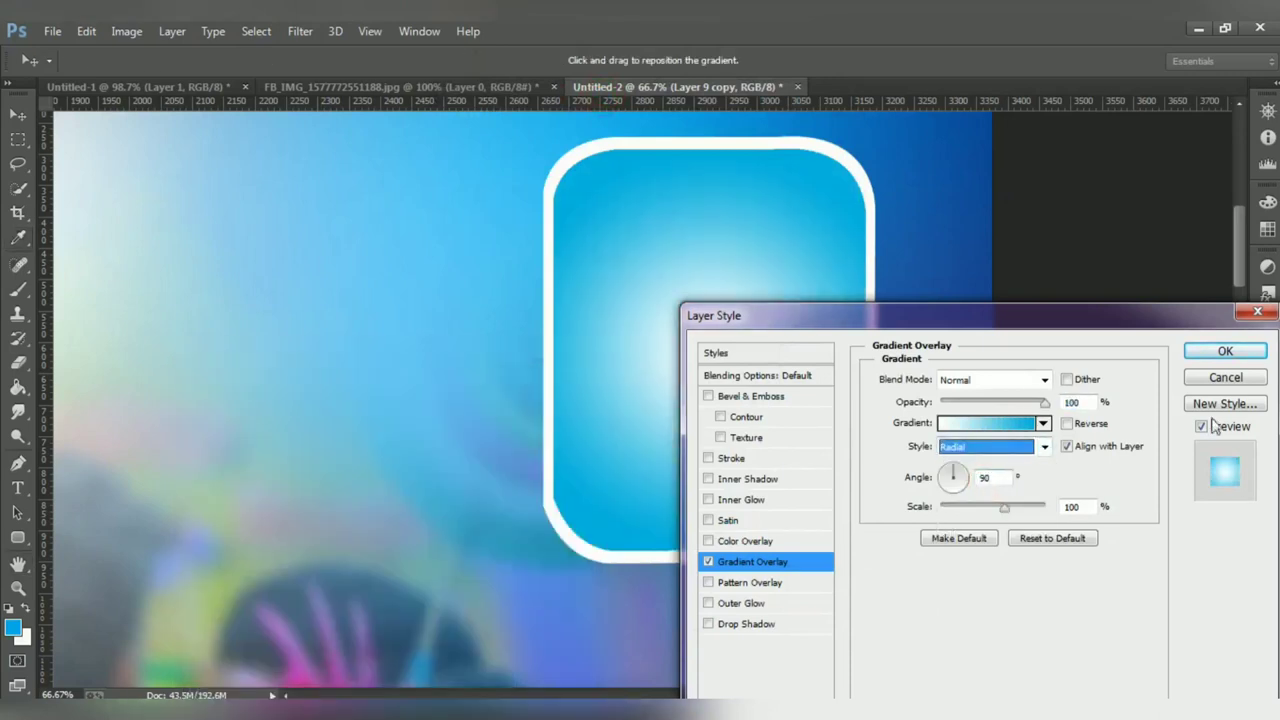
drag(1162, 333, 340, 362)
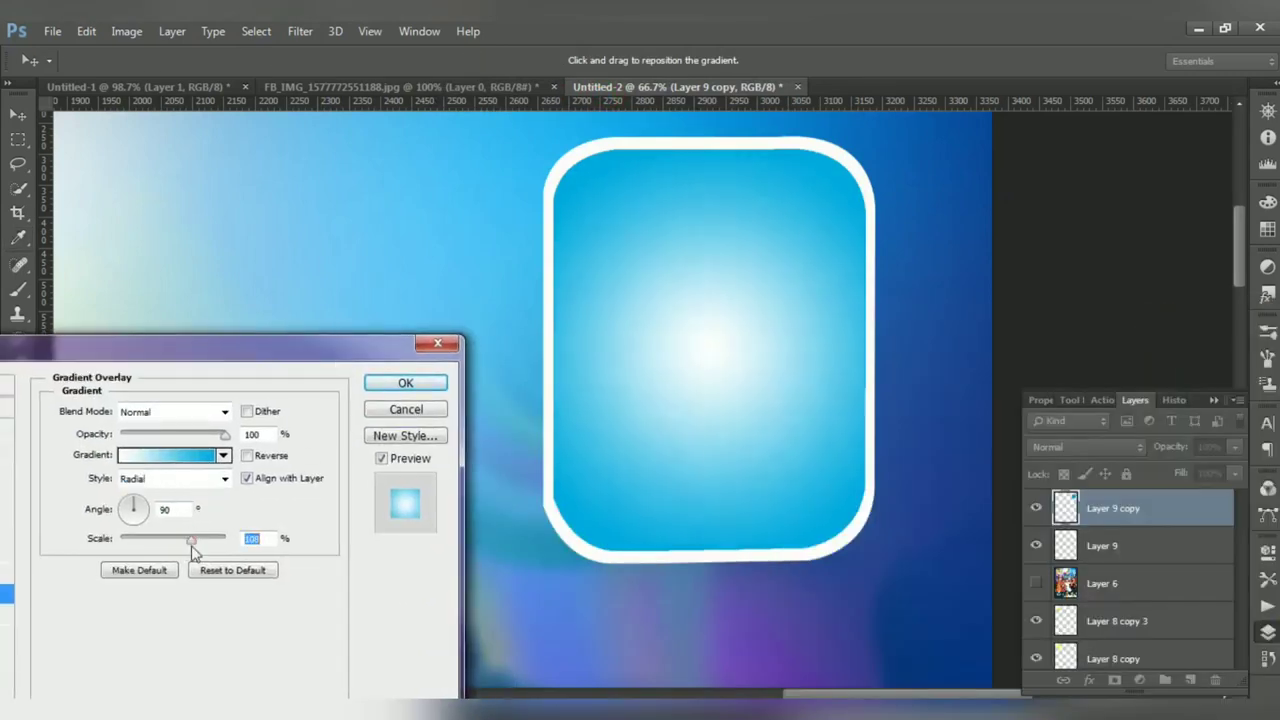
click(405, 383)
Give the white frame, Layer 9, a 21 px drop shadow
click(1110, 581)
click(1088, 686)
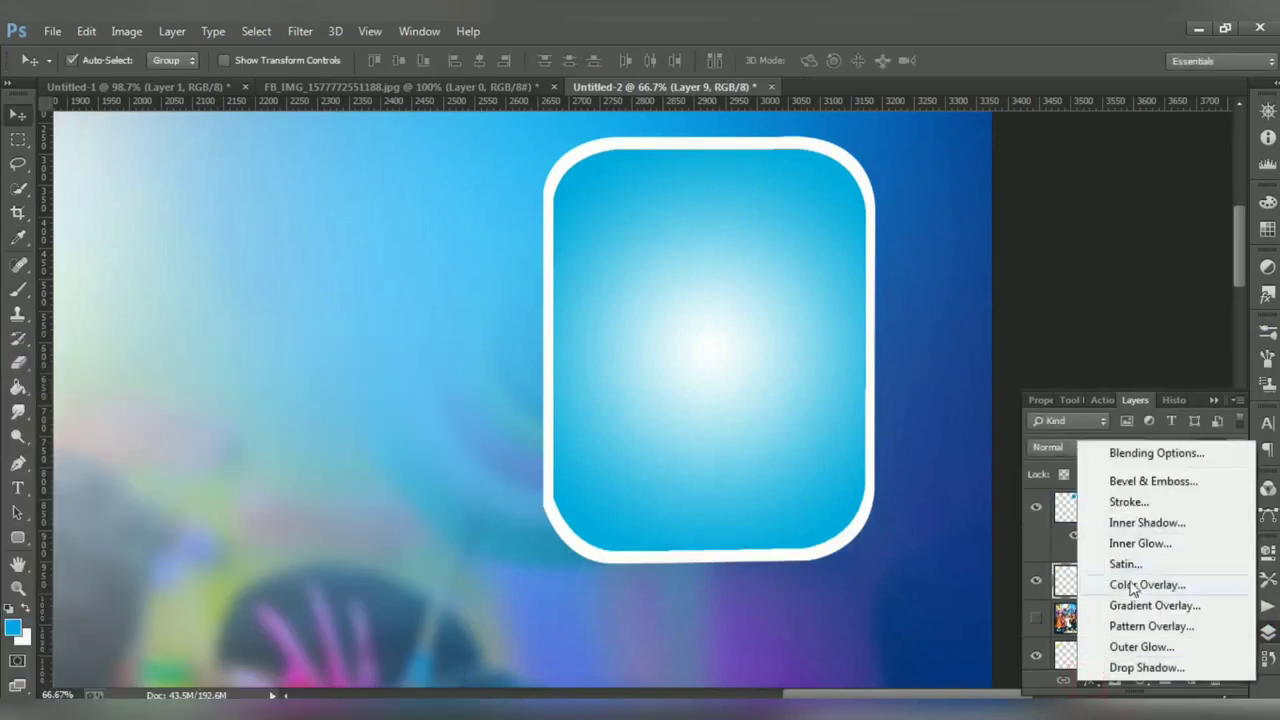
click(1135, 667)
drag(702, 107, 362, 220)
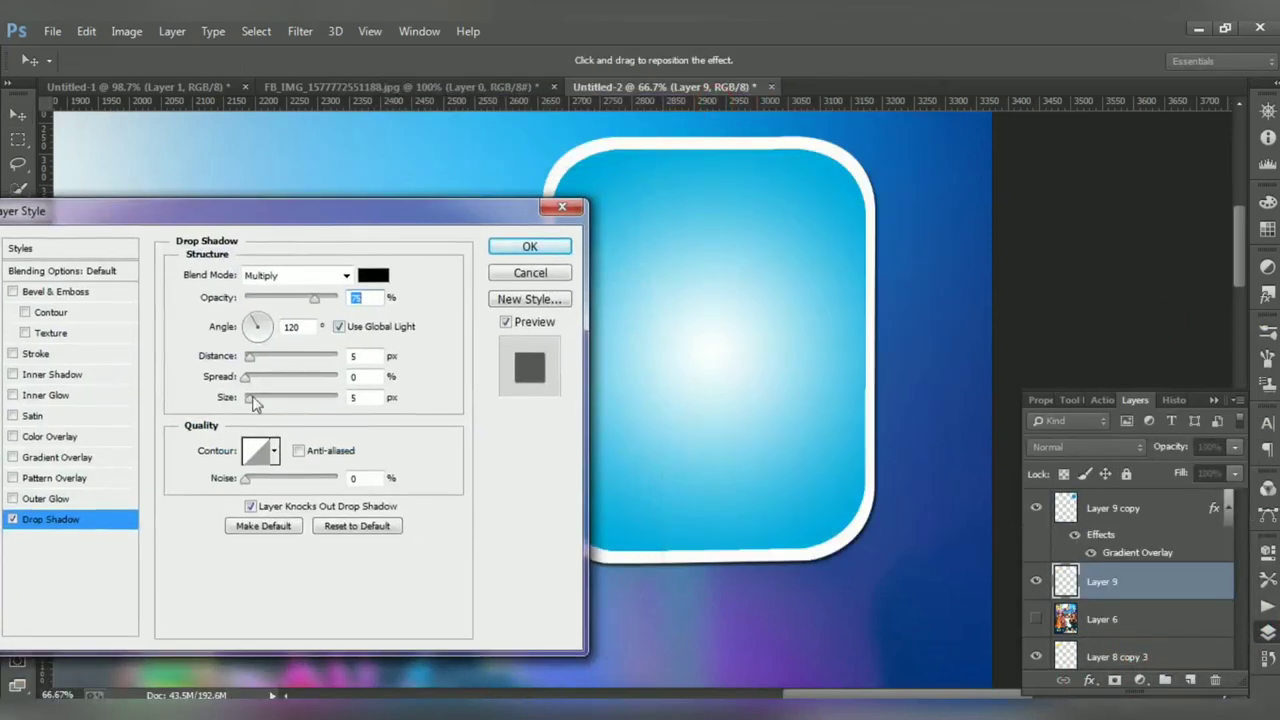
drag(250, 398, 256, 401)
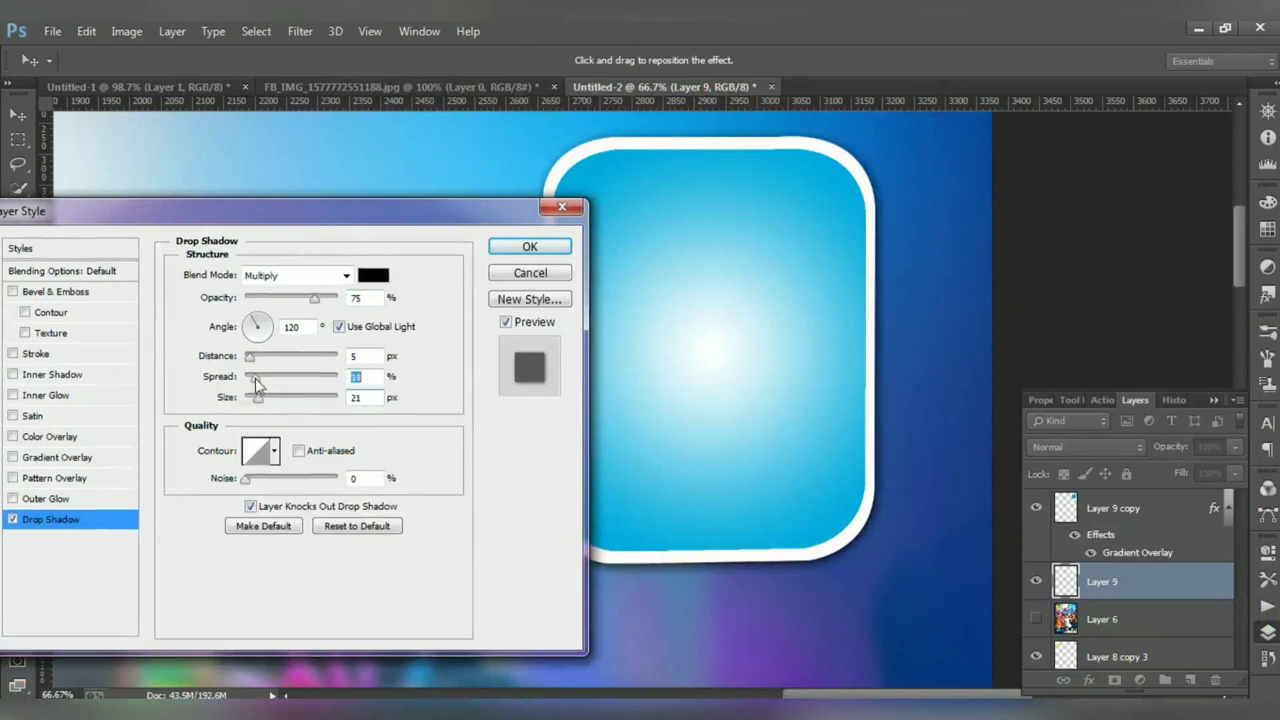
click(515, 250)
Link Layer 9 and Layer 9 copy and fit the whole poster in view
ctrl+click(1120, 508)
right_click(1120, 508)
click(812, 388)
key(ctrl+0)
Bring the crowd photo from Untitled-1 into the poster, then size and position it
scroll(1130, 600, down, 5)
click(1100, 650)
click(1036, 650)
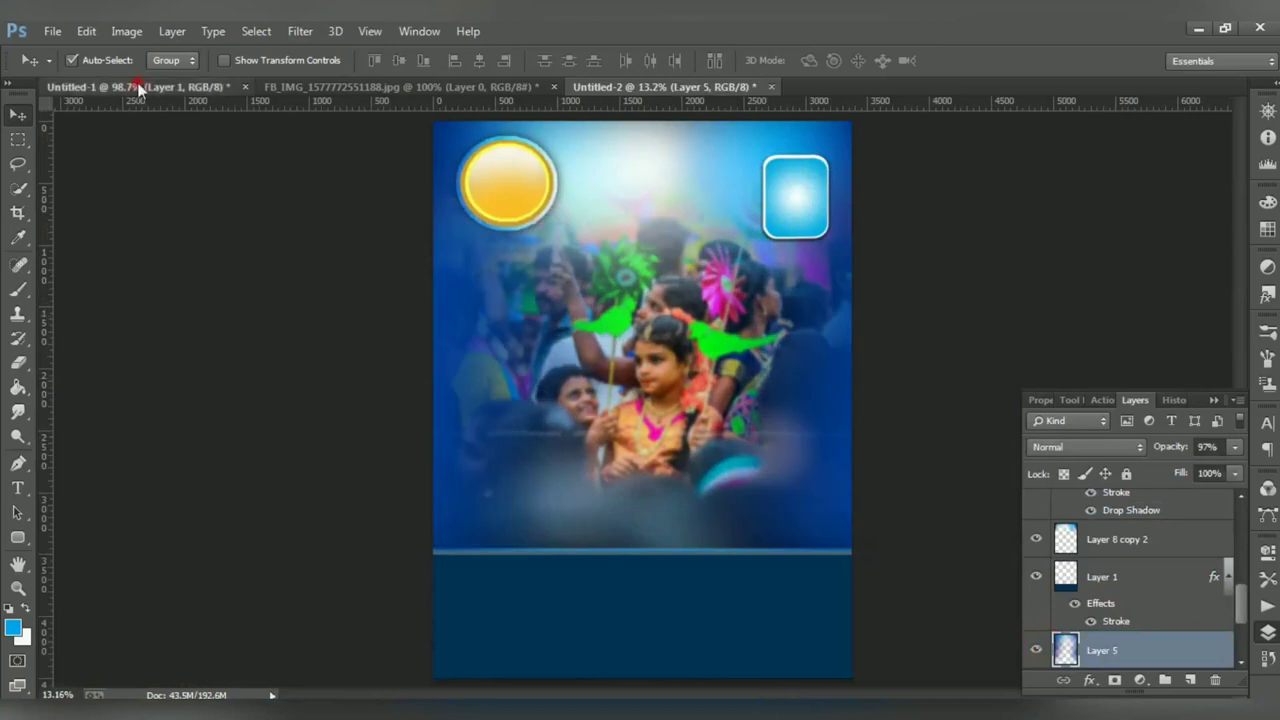
click(140, 87)
mouse_move(540, 240)
mouse_down()
mouse_move(626, 88)
mouse_move(591, 439)
mouse_up()
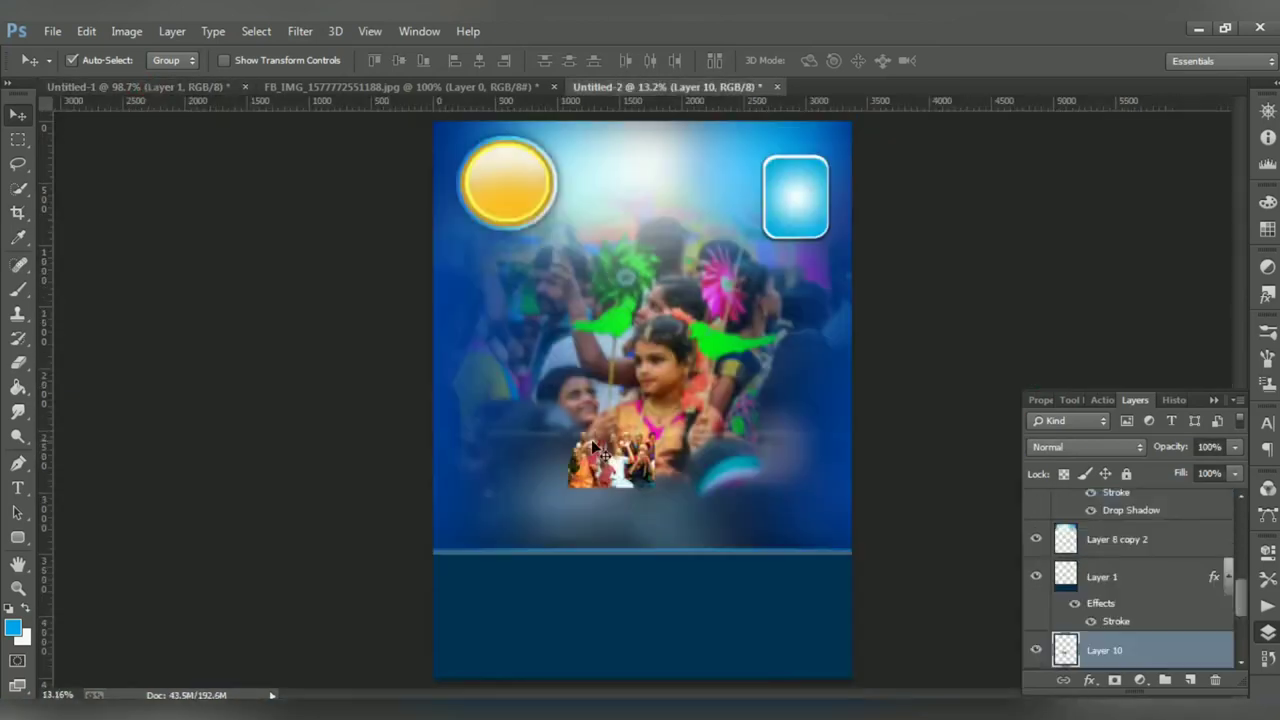
key(ctrl+t)
mouse_move(684, 428)
mouse_down()
mouse_move(849, 286)
mouse_move(866, 323)
mouse_up()
key(Return)
mouse_move(770, 477)
mouse_down()
mouse_move(792, 417)
mouse_move(798, 434)
mouse_up()
key(ctrl+t)
drag(404, 256, 419, 263)
key(Return)
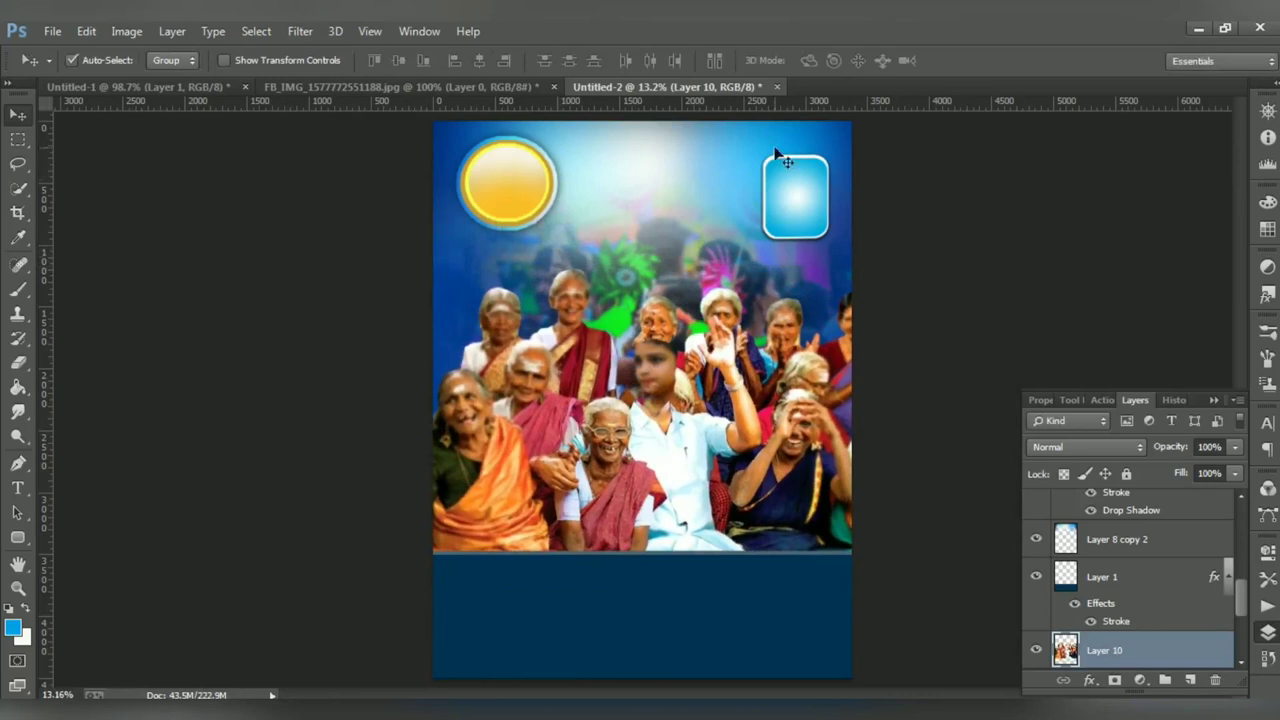
Stretch Layer 8 copy 2's bottom edge downward
click(697, 185)
key(ctrl+t)
drag(643, 298, 640, 370)
key(Return)
Move Layer 5 and Layer 2 above the crowd photo, Layer 10
click(459, 314)
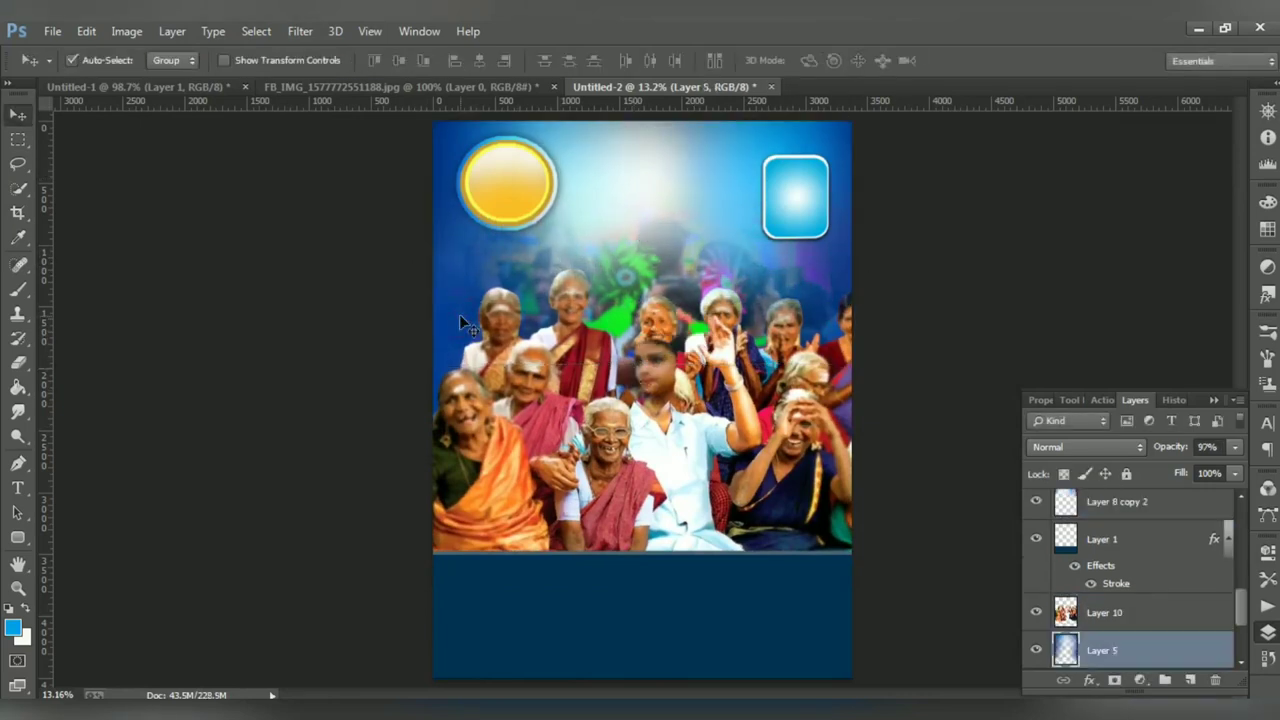
key(ctrl+bracketright)
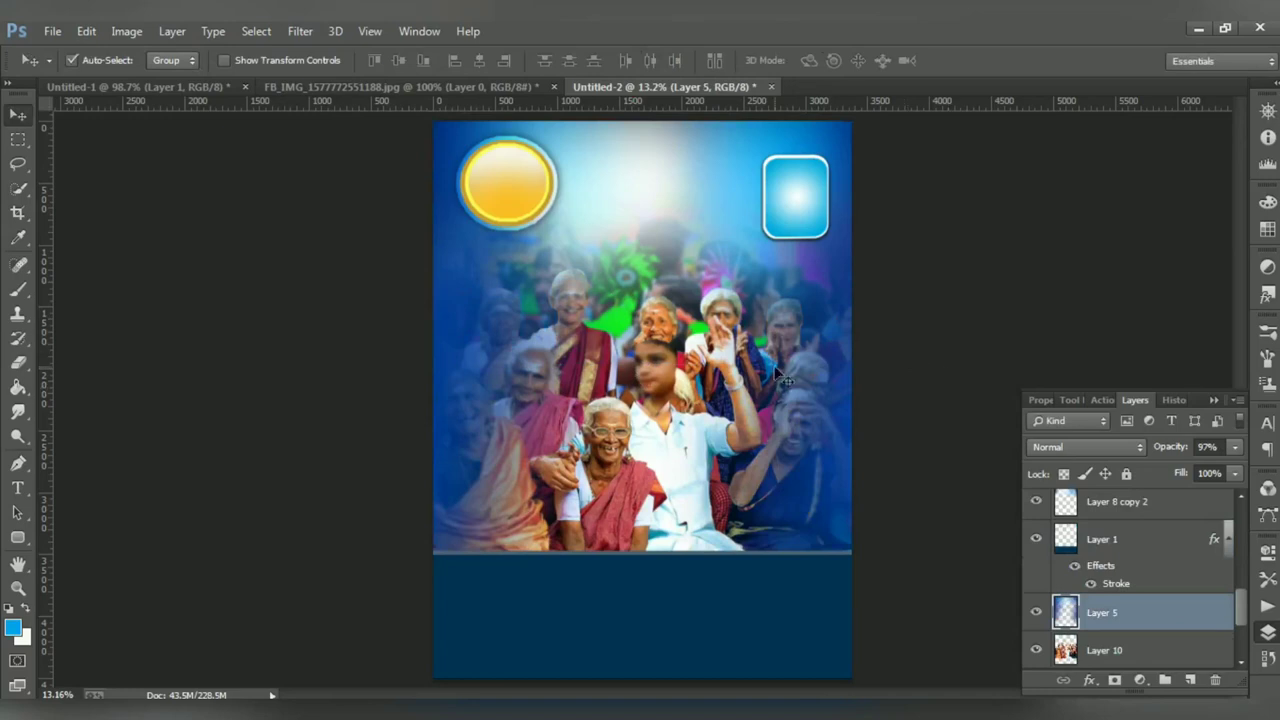
key(ctrl+z)
click(1122, 660)
key(ctrl+bracketright)
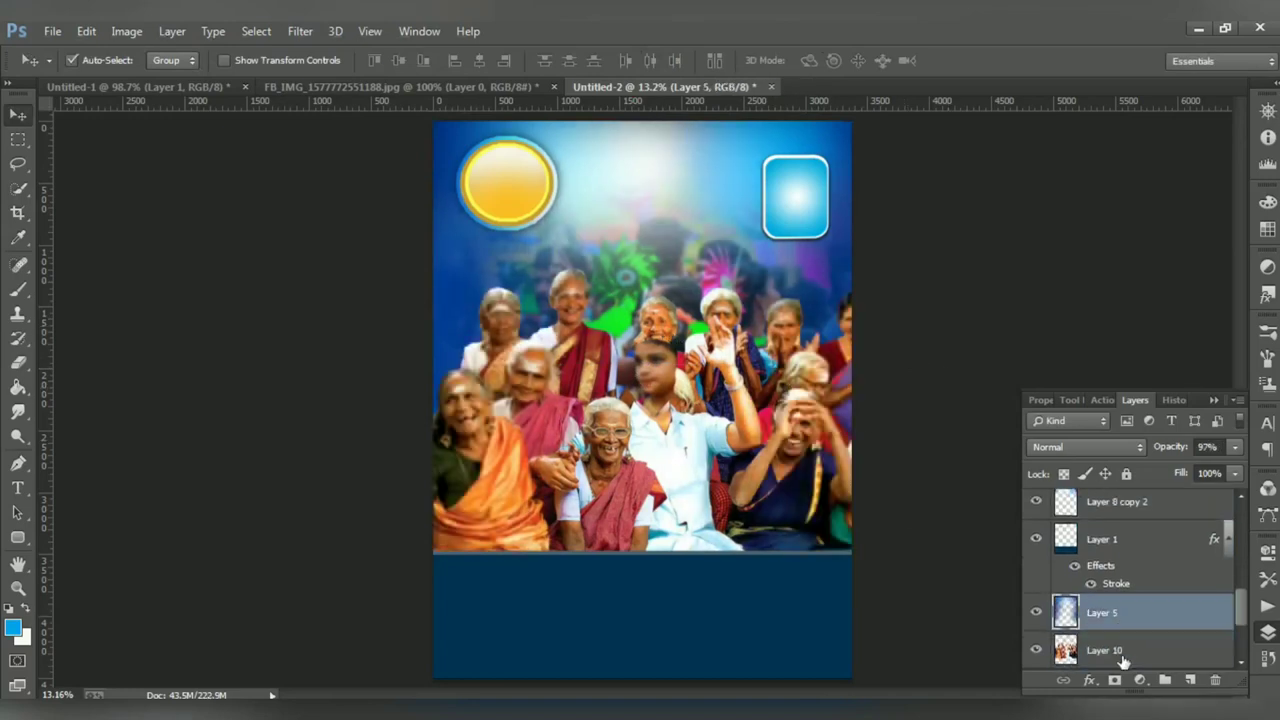
click(646, 458)
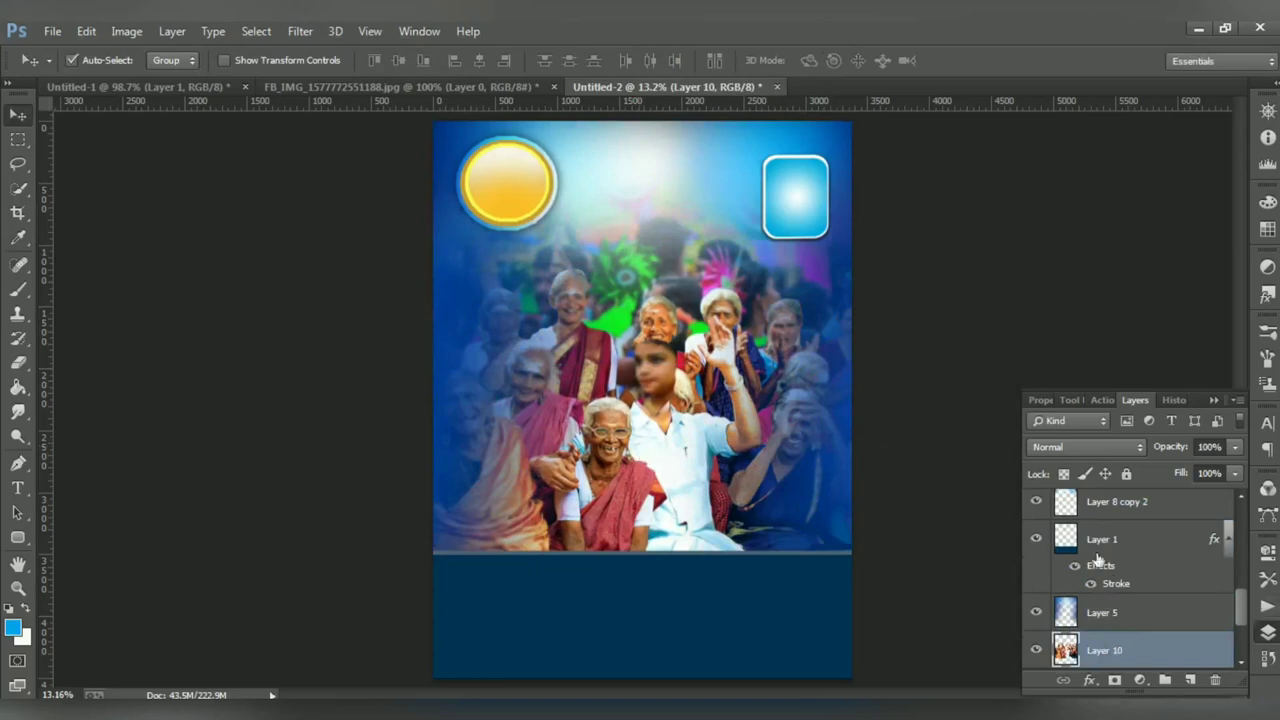
scroll(1100, 578, down, 3)
click(1155, 575)
key(ctrl+bracketright)
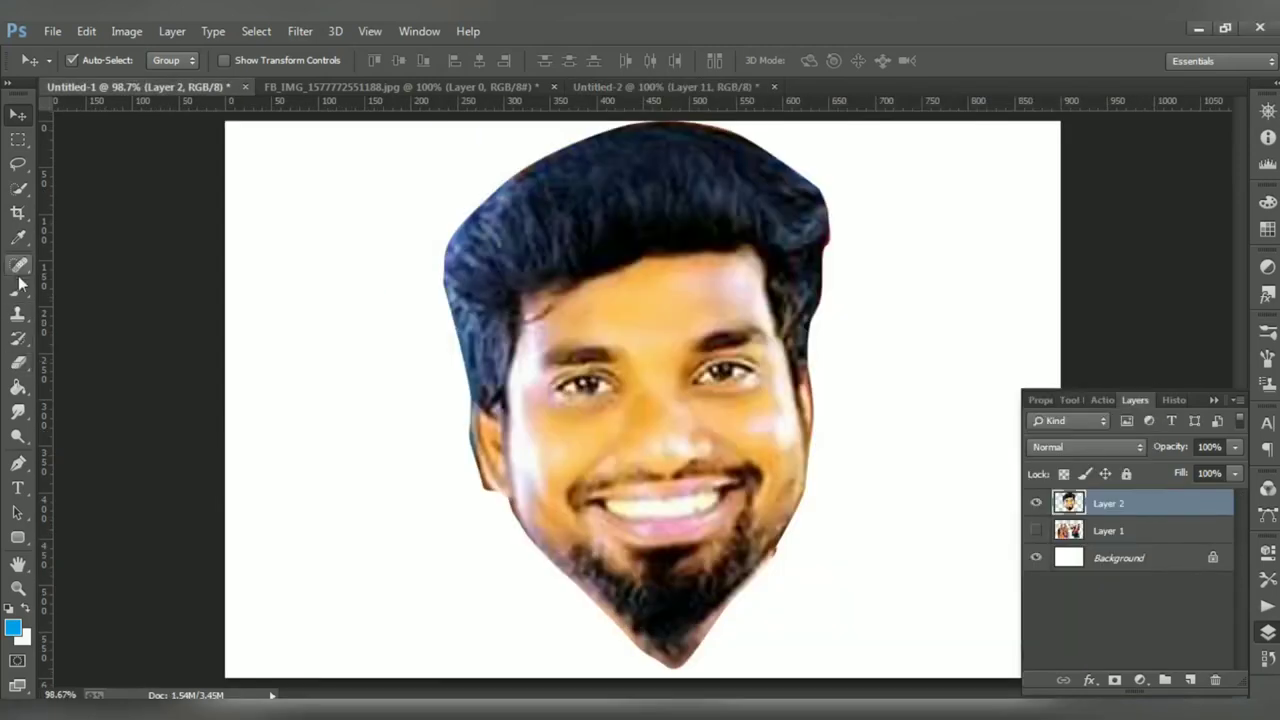
Smudge the man's cheek and forehead at 200% zoom, then drag his face layer into Untitled-2
click(17, 411)
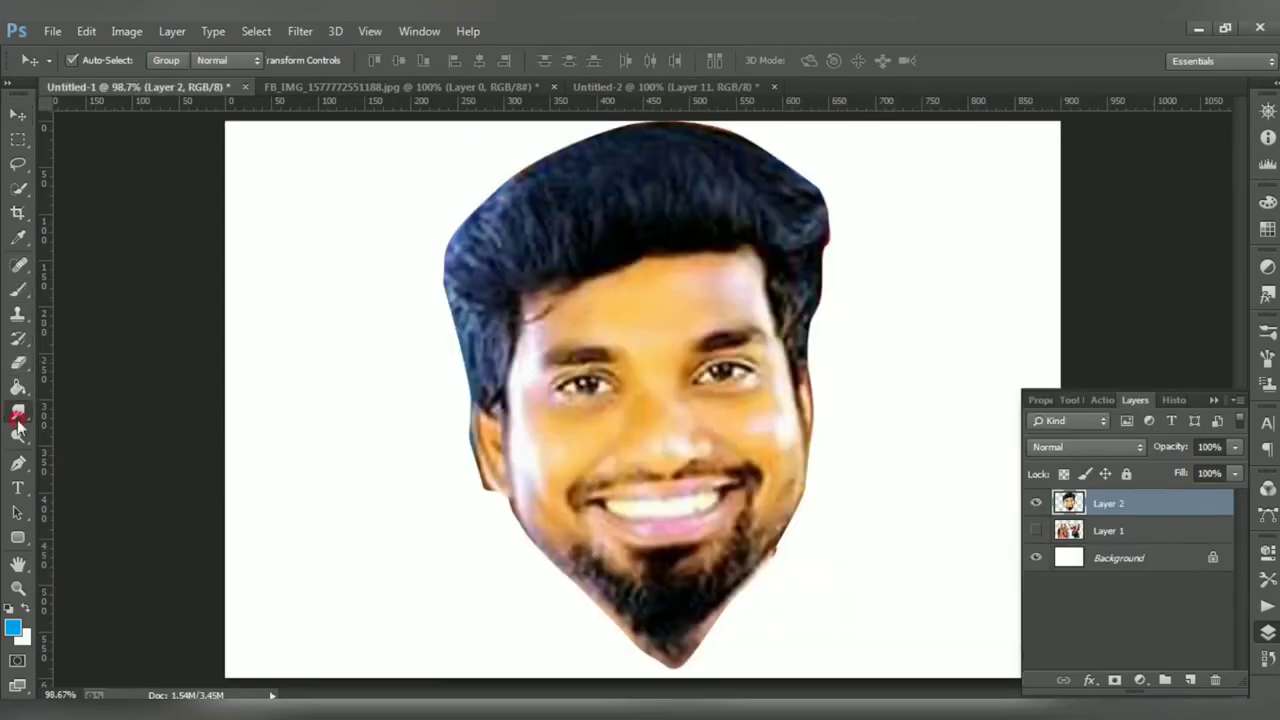
key(ctrl+plus)
key(ctrl+plus)
mouse_move(471, 471)
mouse_down()
mouse_move(571, 417)
mouse_move(524, 415)
mouse_up()
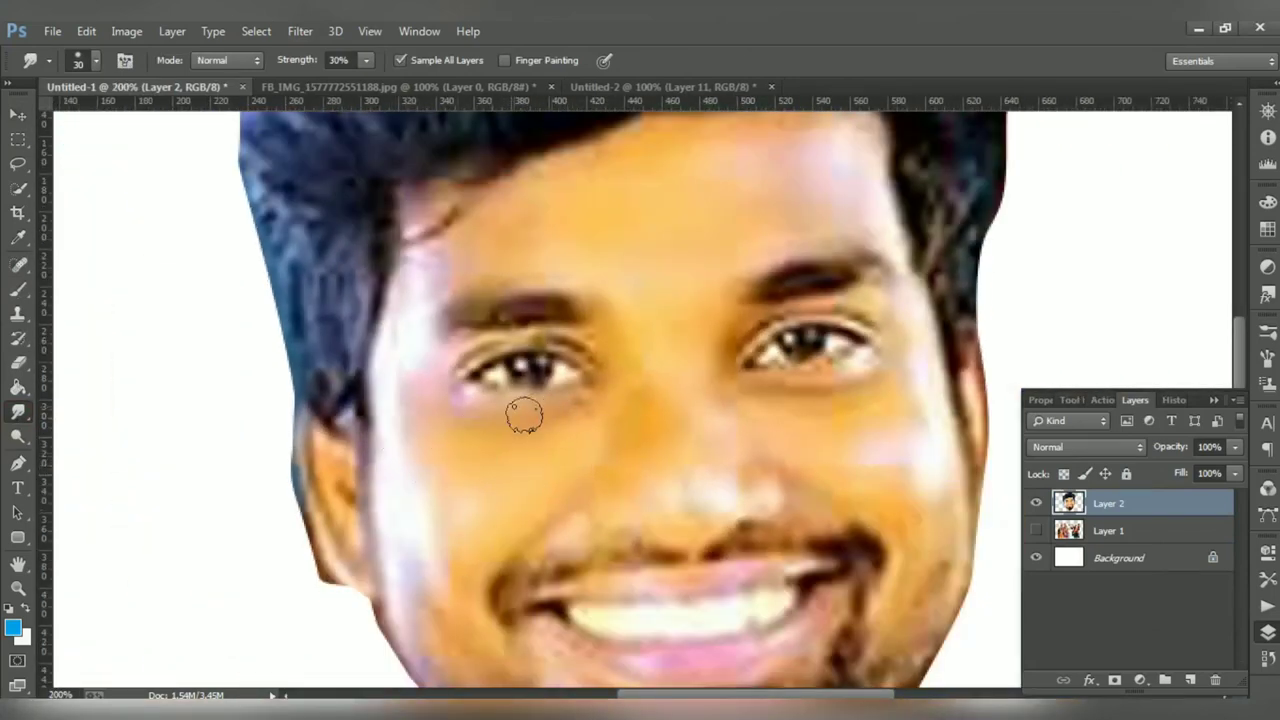
mouse_move(679, 246)
mouse_down()
mouse_move(754, 229)
mouse_move(837, 183)
mouse_move(556, 185)
mouse_up()
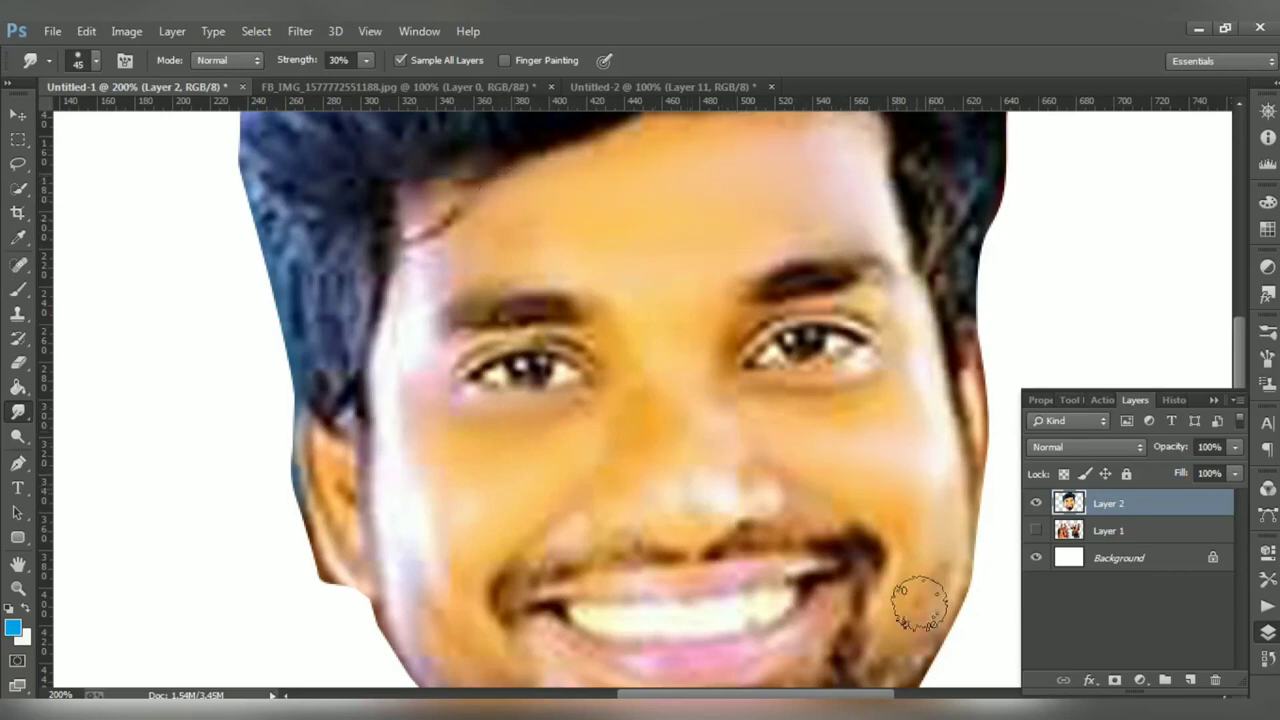
key(ctrl+0)
key(v)
mouse_move(409, 509)
mouse_down()
mouse_move(657, 73)
mouse_move(665, 285)
mouse_up()
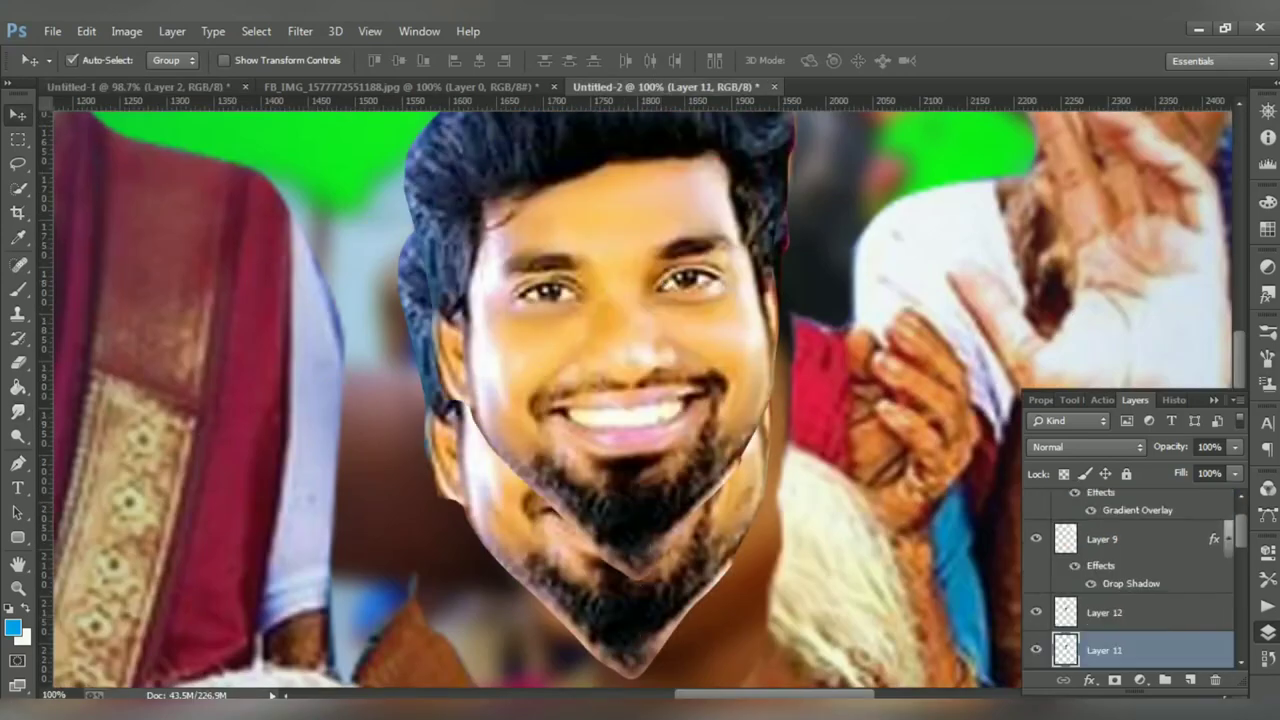
Drop the pasted face into the poster and scale it up to about 122%
click(1036, 650)
key(ctrl+0)
click(1105, 612)
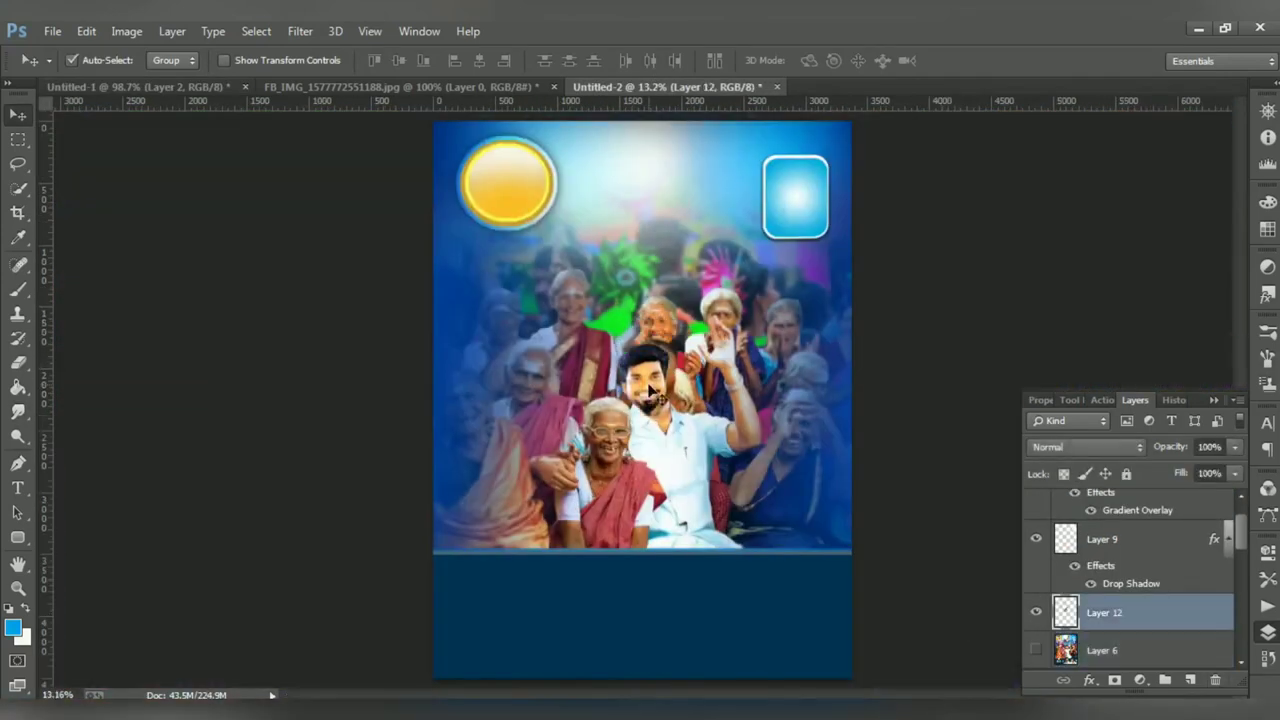
key(ctrl+t)
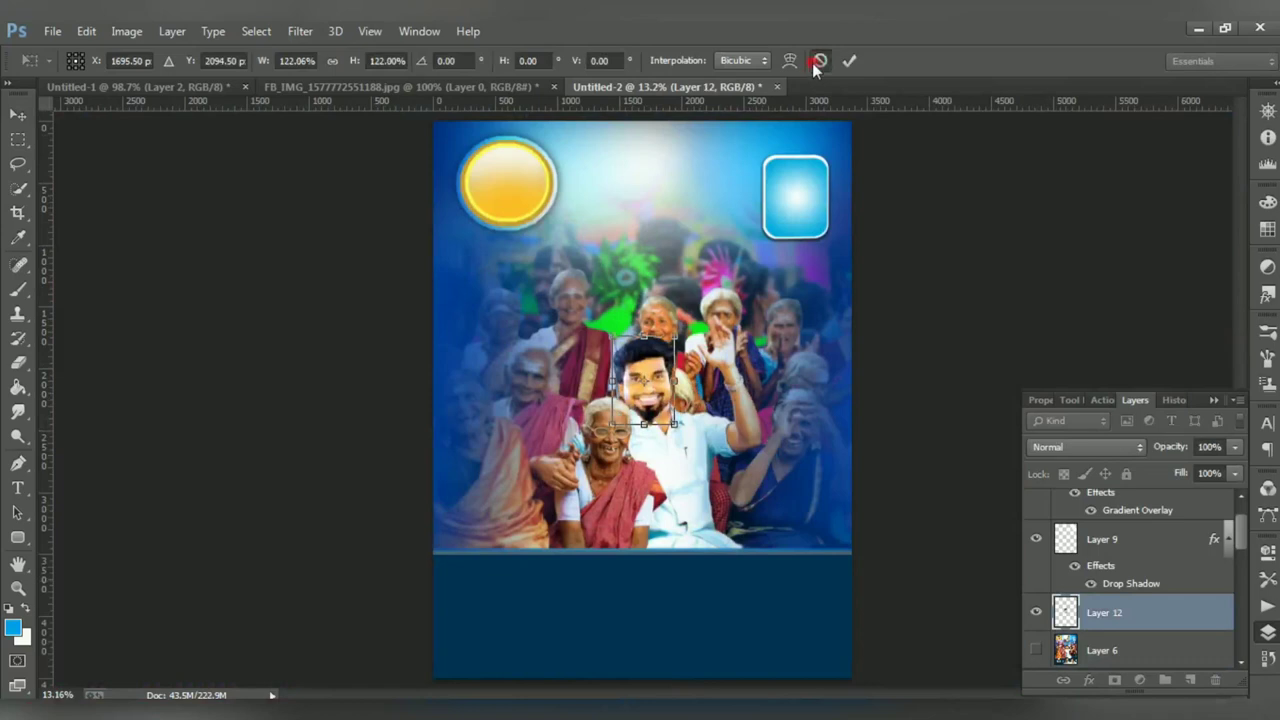
drag(670, 414, 690, 426)
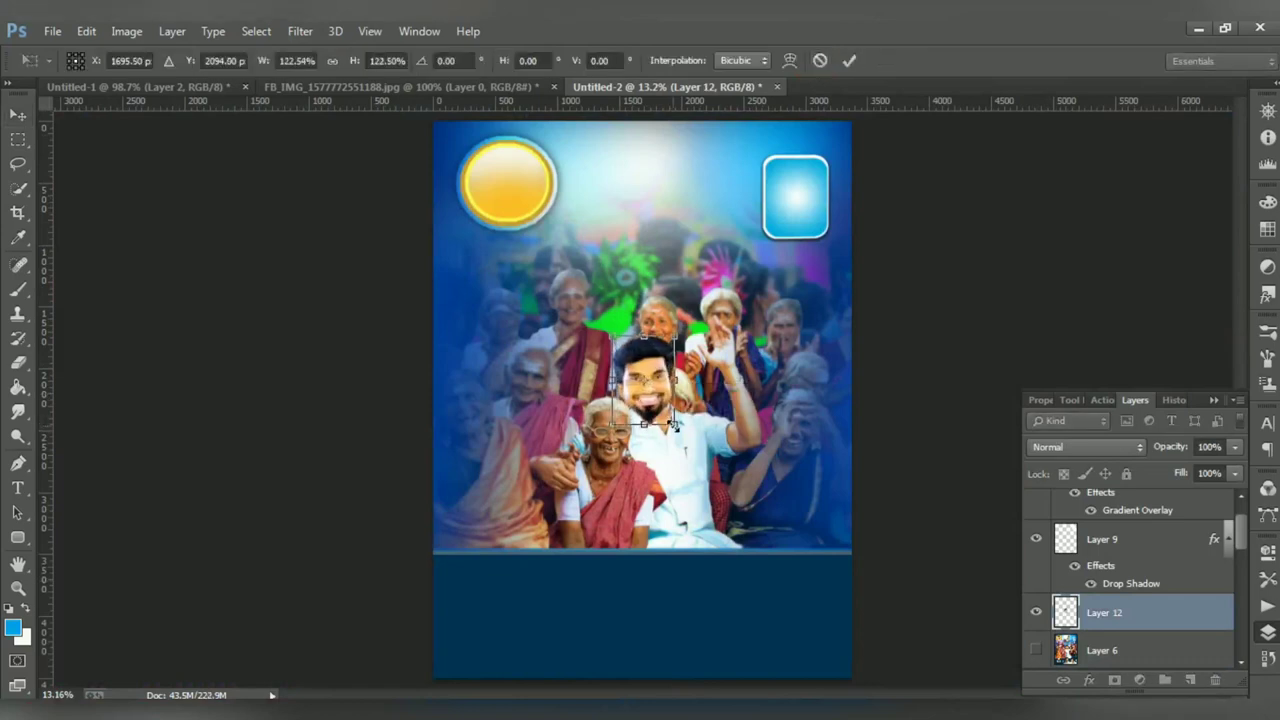
key(Return)
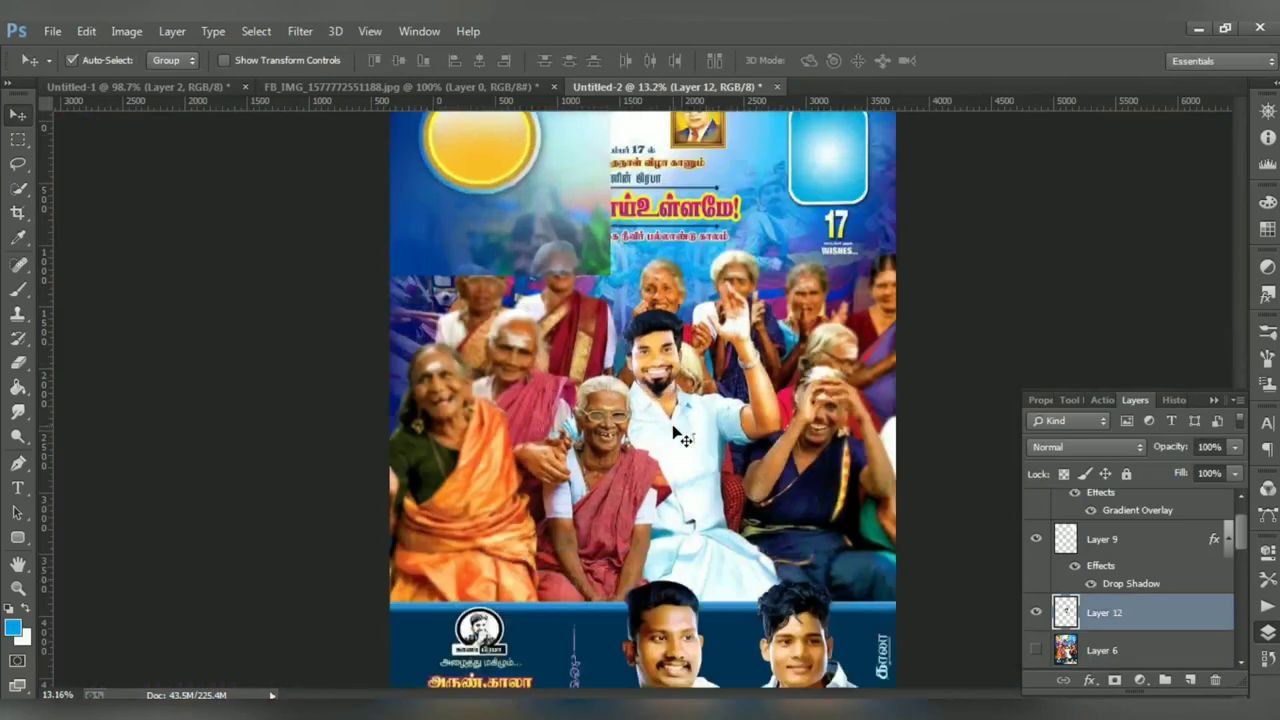
Nudge the face left and rescale it to fit the white-shirted man's head
key(ctrl+plus)
key(ctrl+plus)
key(ctrl+plus)
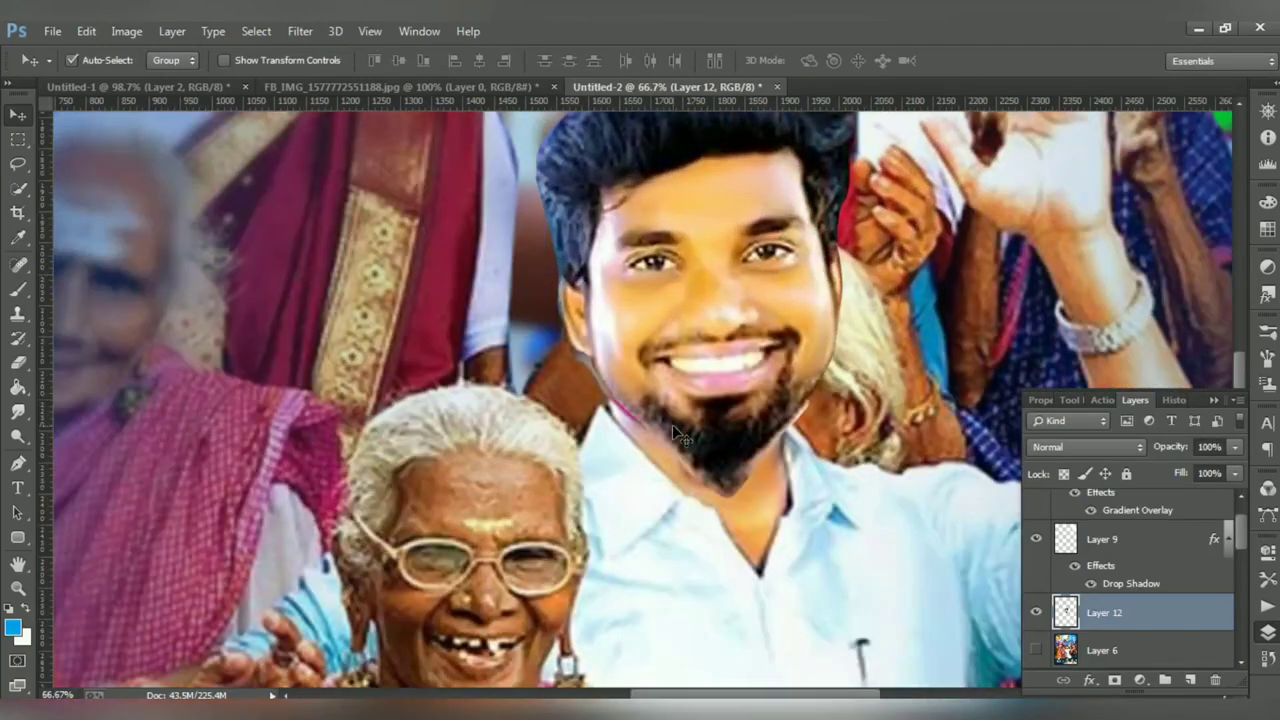
key(Left)
key(Left)
key(Left)
key(Left)
key(Left)
key(Left)
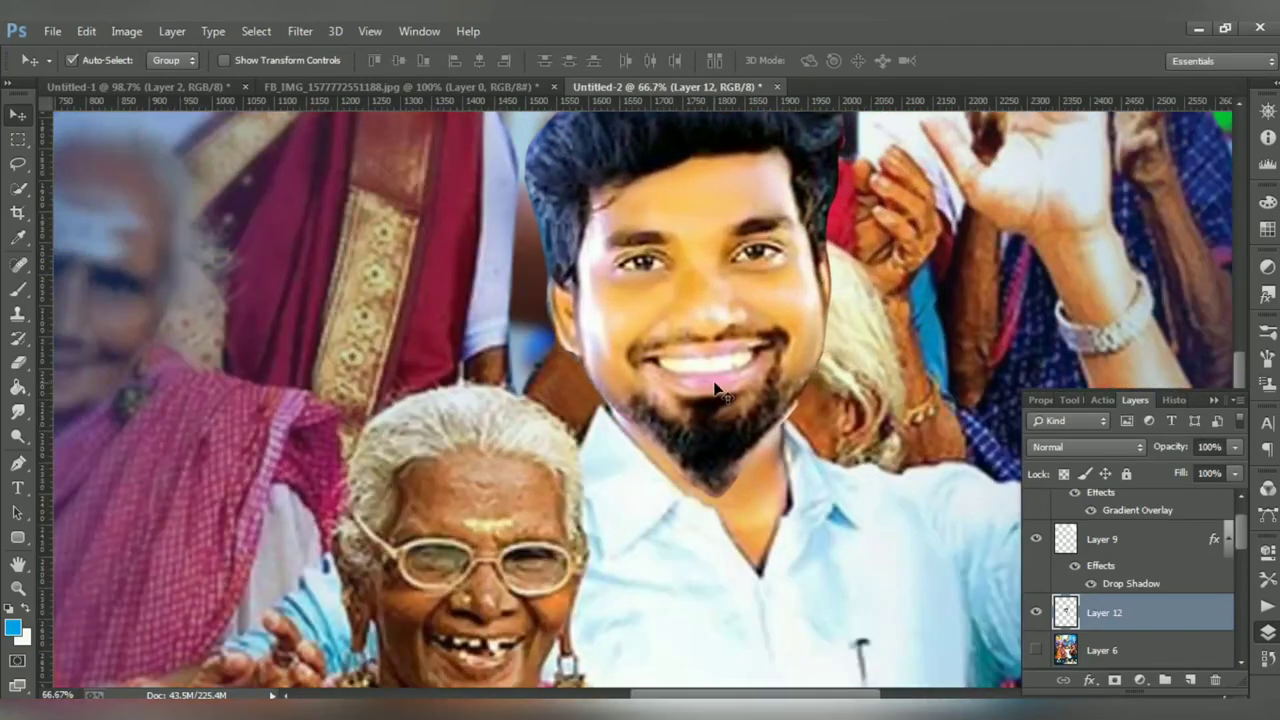
key(ctrl+0)
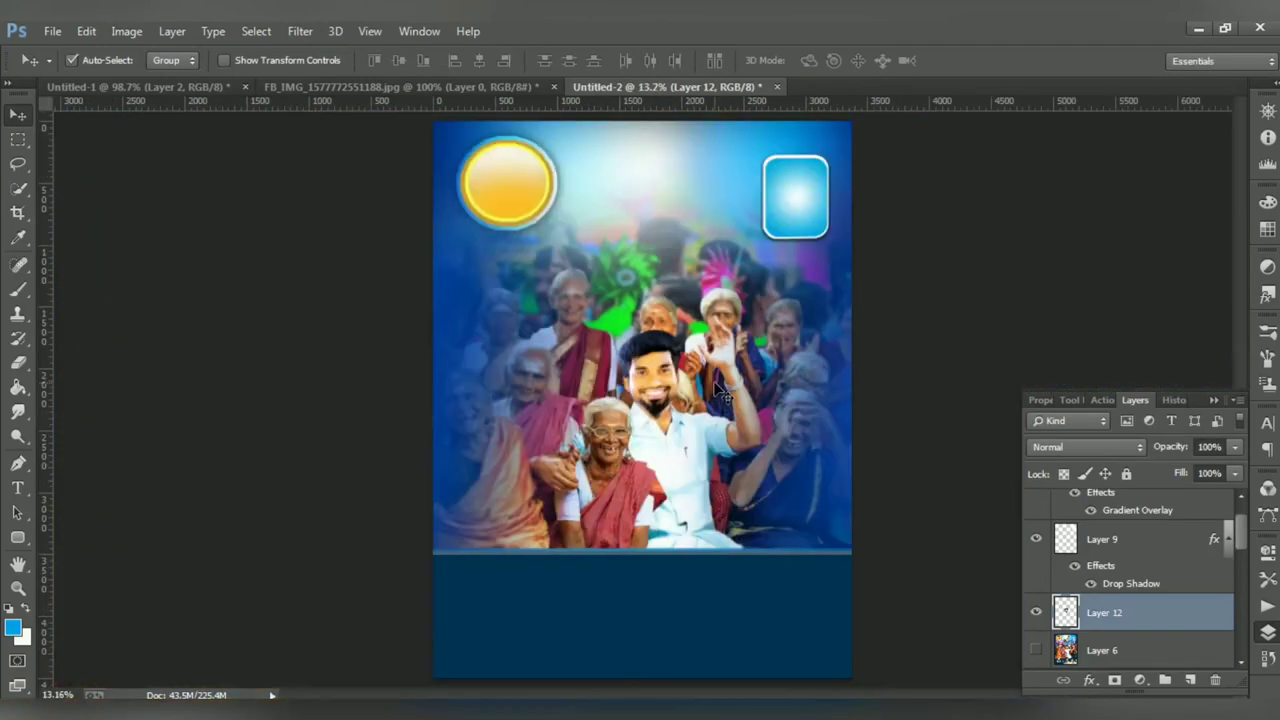
key(ctrl+t)
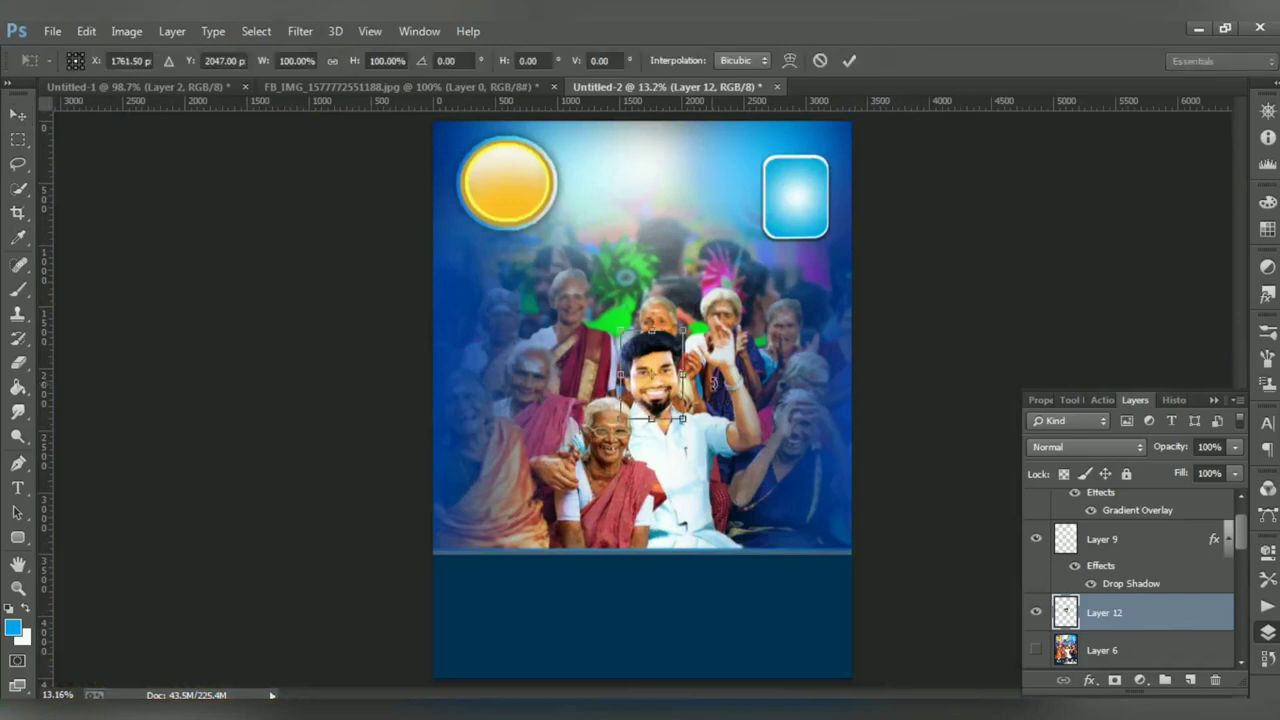
drag(682, 422, 690, 432)
key(Return)
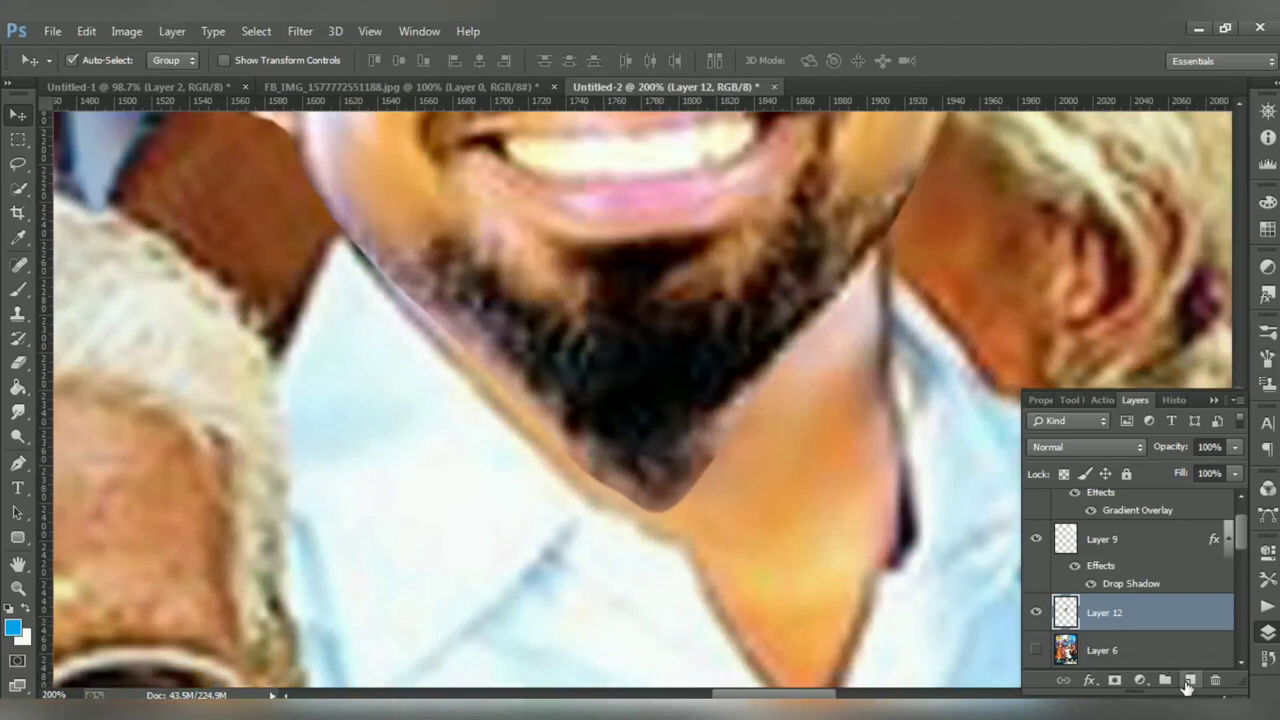
On a new Layer 13, smudge the beard's lower edge and left jawline
click(1189, 681)
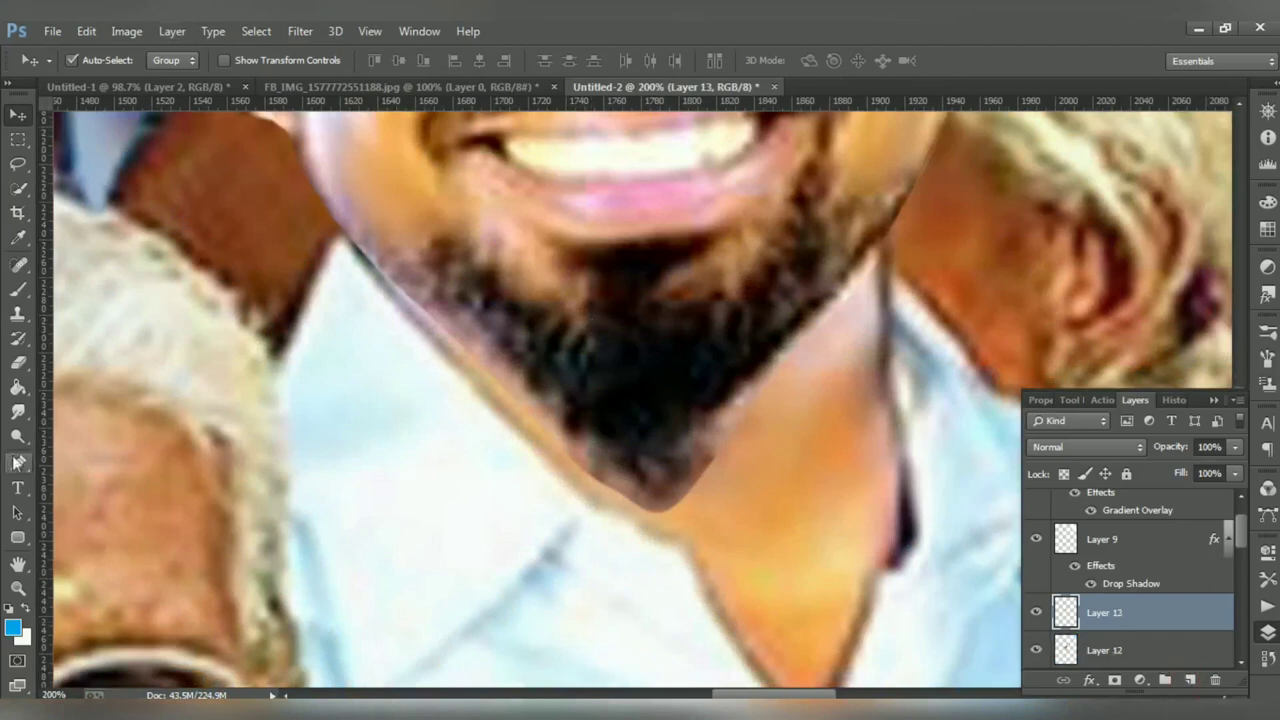
click(17, 411)
mouse_move(577, 471)
mouse_down()
mouse_move(745, 432)
mouse_move(837, 294)
mouse_move(806, 343)
mouse_up()
key(bracketleft)
key(bracketleft)
key(bracketleft)
mouse_move(449, 337)
mouse_down()
mouse_move(414, 306)
mouse_move(443, 333)
mouse_up()
With an 11 px smudge brush at 76% strength, blend the lower beard into the neck
right_click(530, 337)
drag(743, 495, 743, 570)
double_click(575, 563)
click(366, 60)
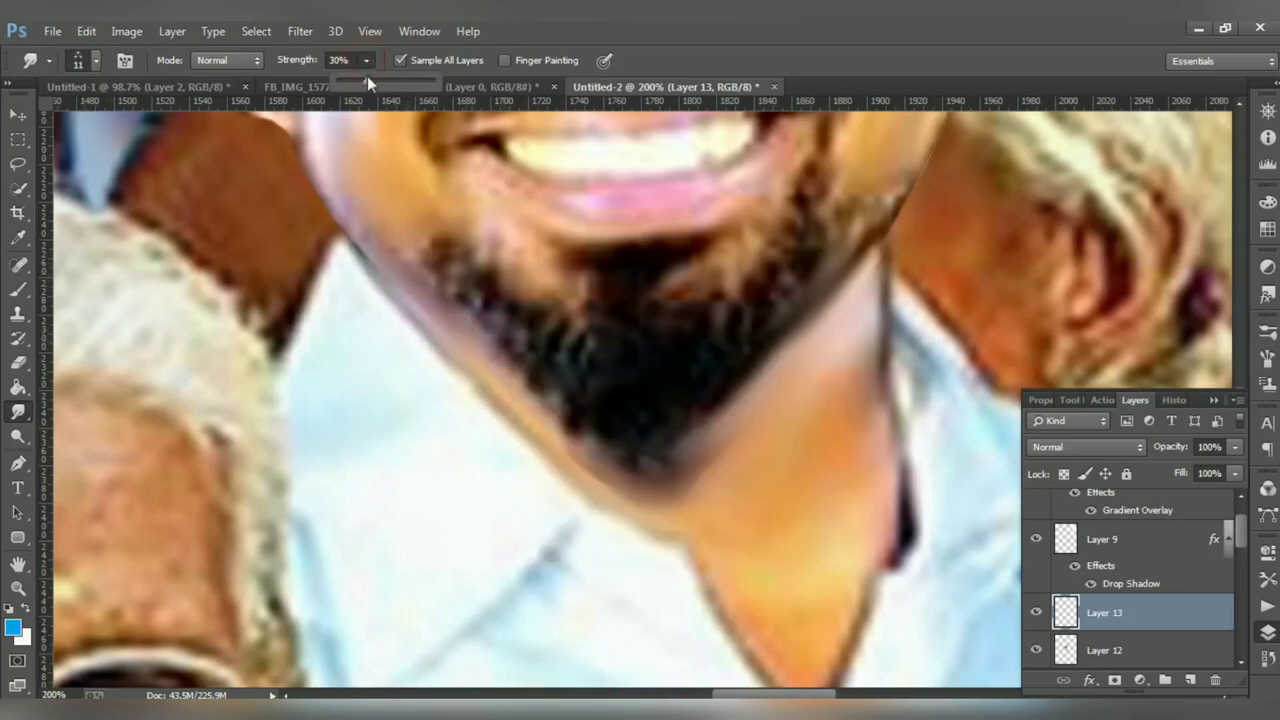
drag(406, 108, 410, 108)
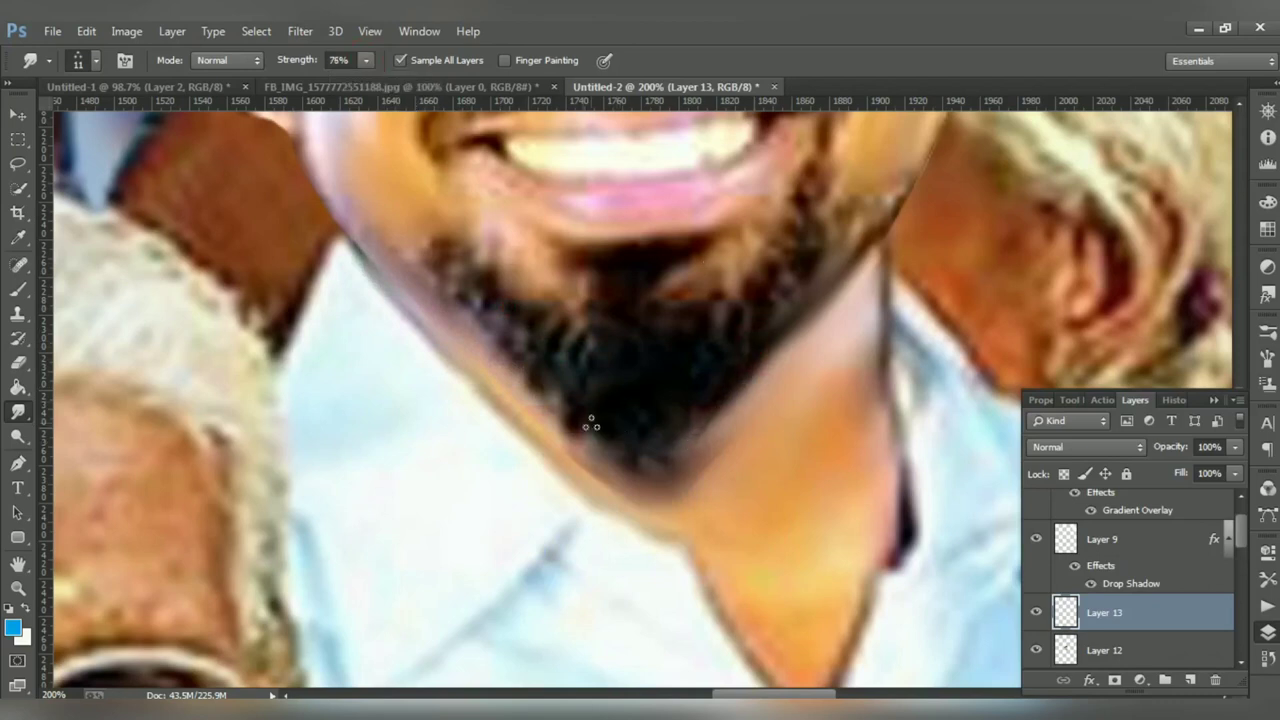
drag(557, 380, 663, 417)
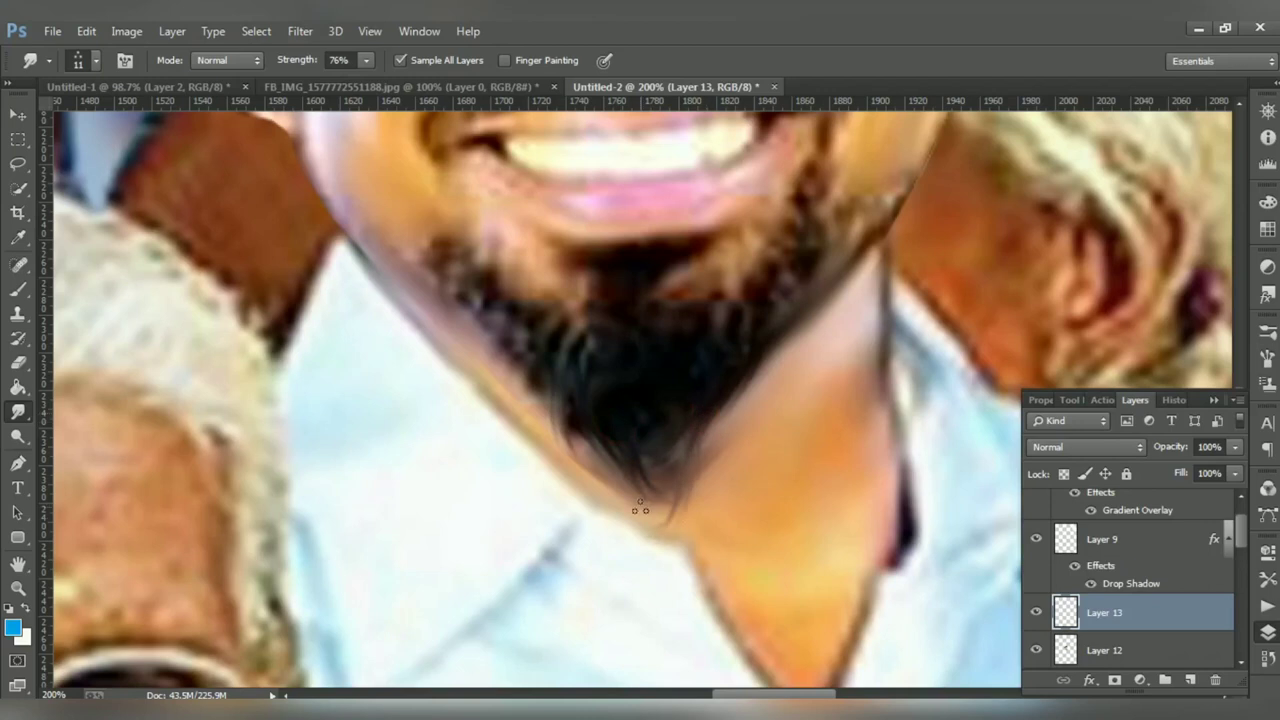
drag(640, 457, 651, 508)
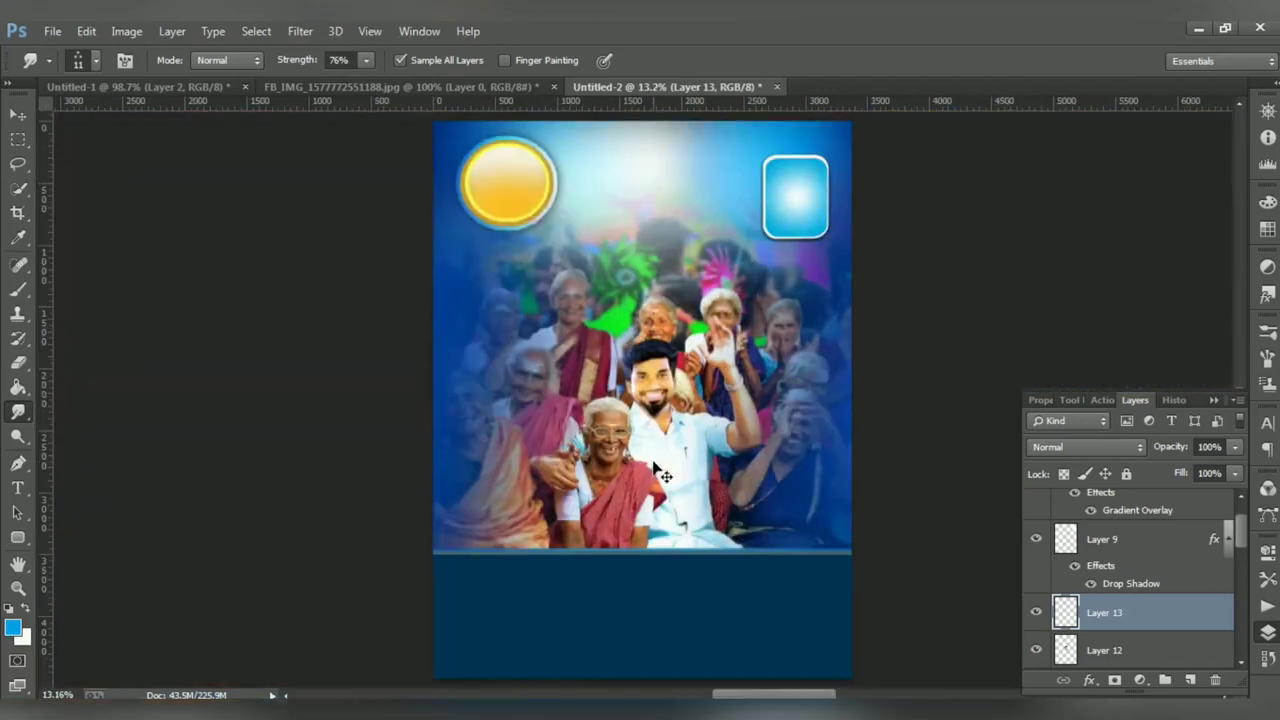
key(ctrl+0)
click(22, 117)
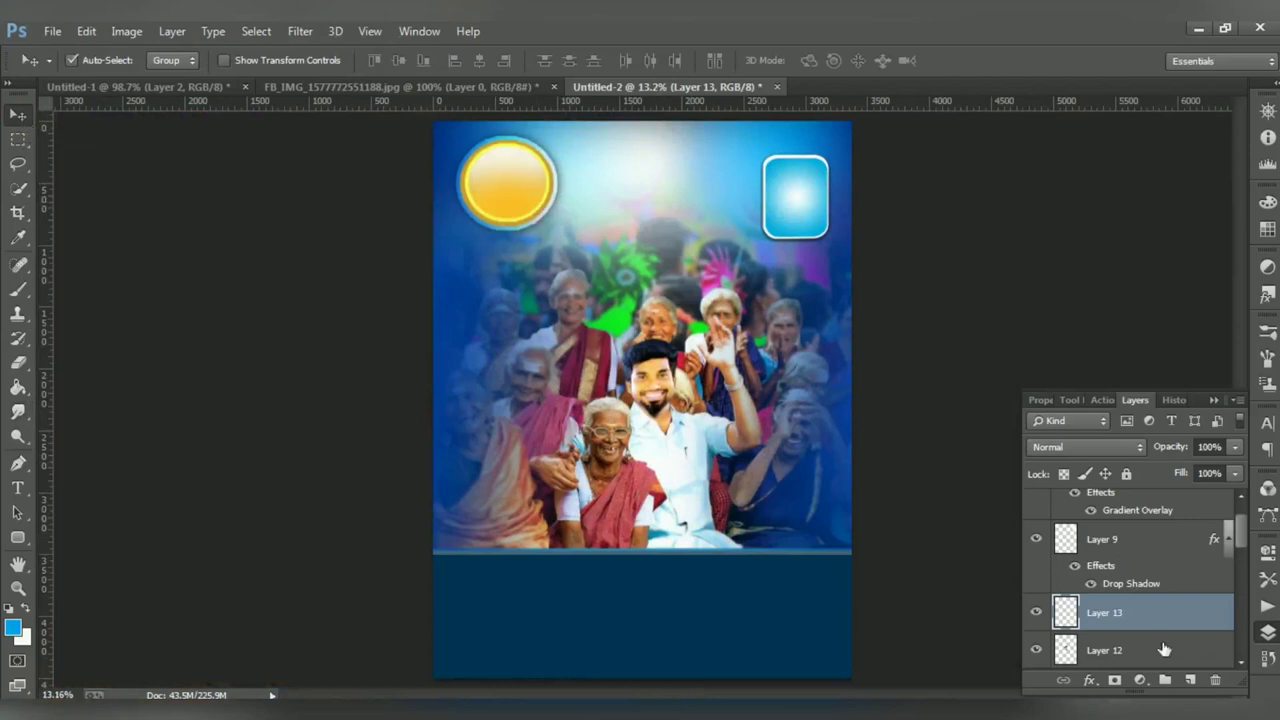
Link face Layers 12 and 13 and nudge the linked pair upward
shift+click(1164, 650)
scroll(1163, 573, down, 3)
scroll(1244, 664, down, 2)
scroll(1246, 676, down, 2)
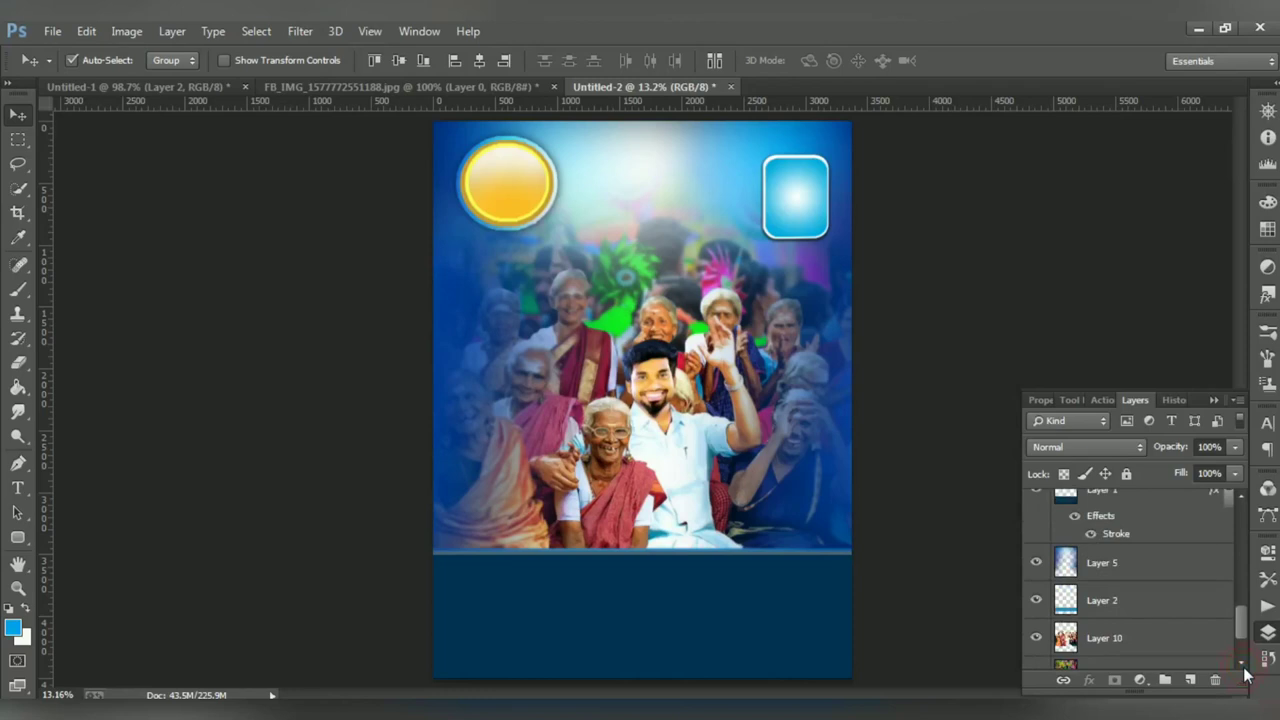
right_click(1169, 634)
click(950, 310)
key(shift+Up)
key(shift+Up)
key(shift+Up)
key(shift+Up)
key(shift+Up)
key(shift+Up)
key(shift+Up)
key(shift+Up)
key(shift+Up)
key(shift+Up)
key(shift+Up)
key(shift+Up)
key(shift+Down)
key(shift+Down)
key(shift+Down)
key(shift+Up)
key(shift+Up)
key(shift+Up)
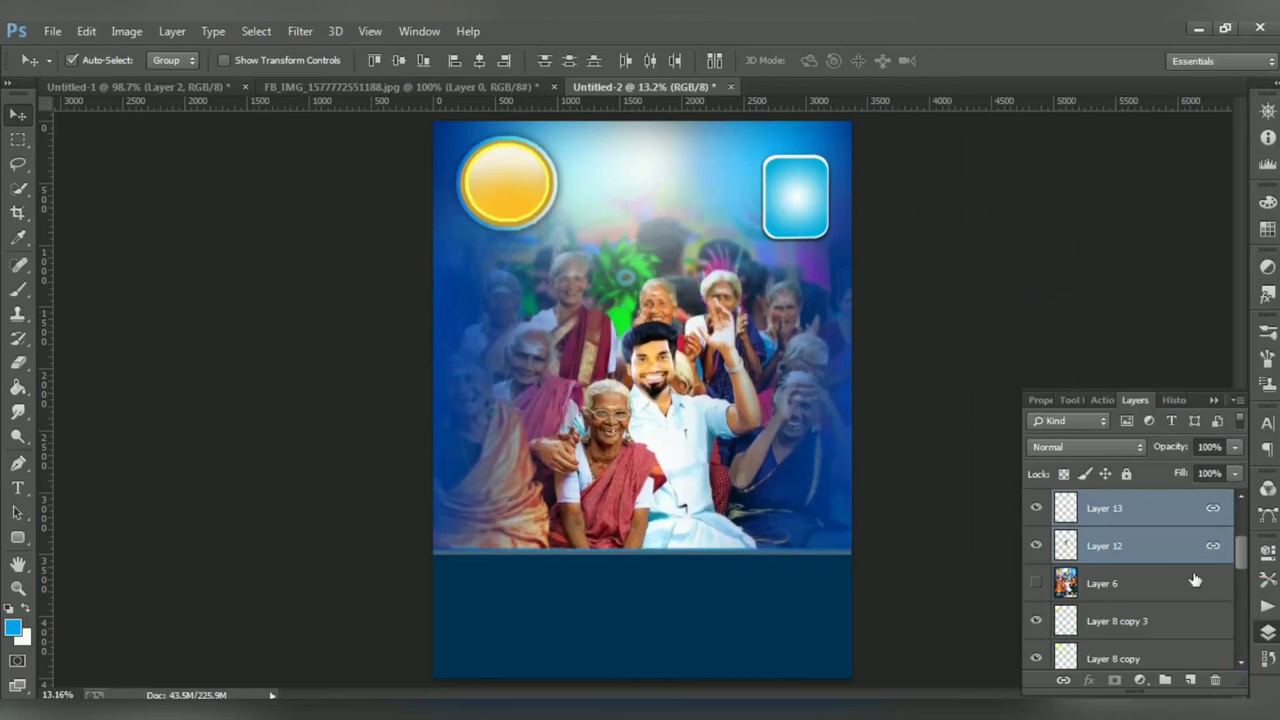
Shift the background image Layer 4 slightly lower behind the crowd
scroll(1229, 596, down, 3)
scroll(1229, 596, down, 3)
click(1178, 648)
key(ctrl+t)
drag(733, 297, 746, 312)
click(820, 60)
key(ctrl+t)
drag(720, 282, 721, 290)
click(847, 60)
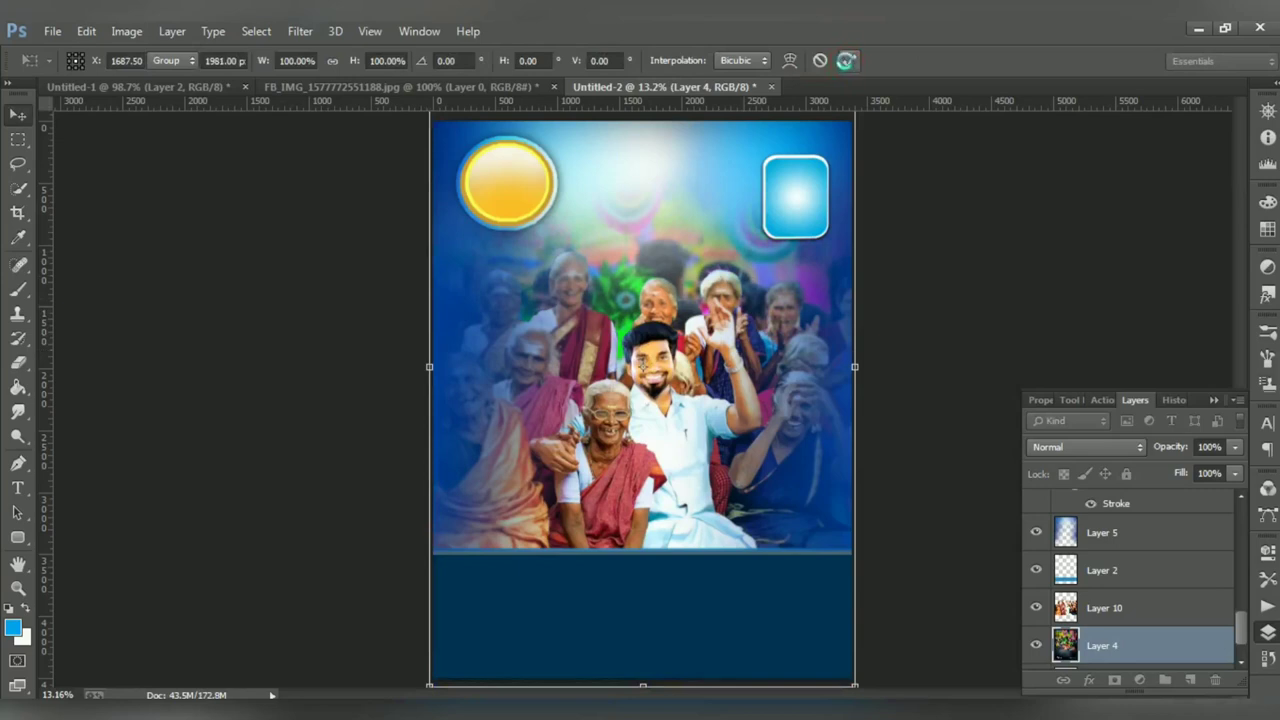
Toggle Layer 8 copy 2's visibility and reselect Layer 4
click(669, 229)
click(1036, 508)
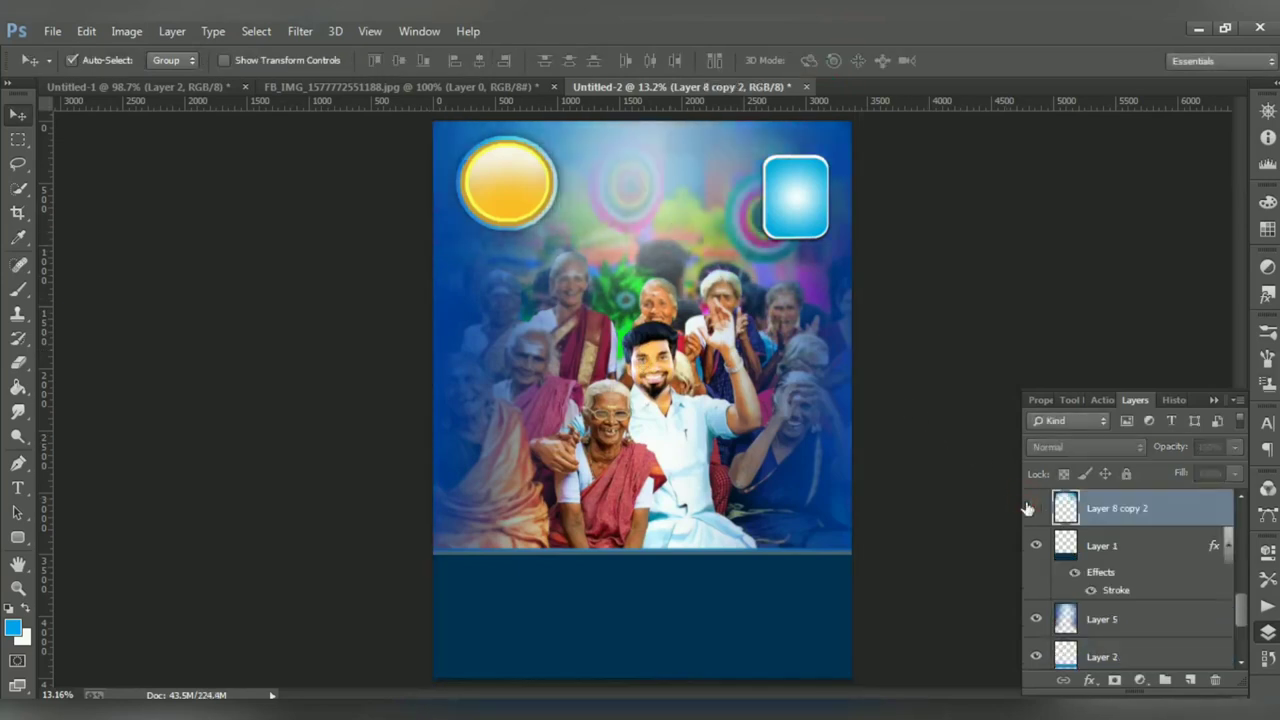
click(1100, 547)
drag(1241, 610, 1241, 655)
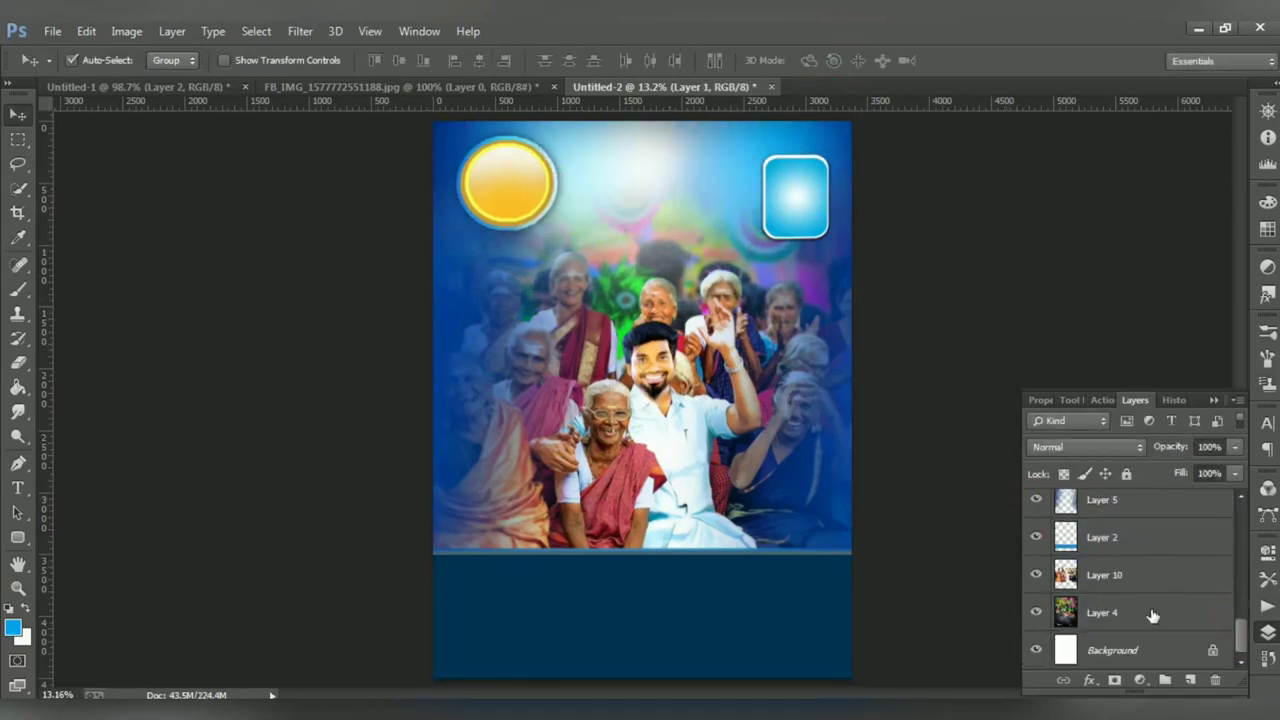
click(1153, 616)
Paste the colourful image into a marquee across the poster top, below the circle and frame
key(m)
drag(453, 118, 862, 263)
key(ctrl+v)
key(ctrl+bracketleft)
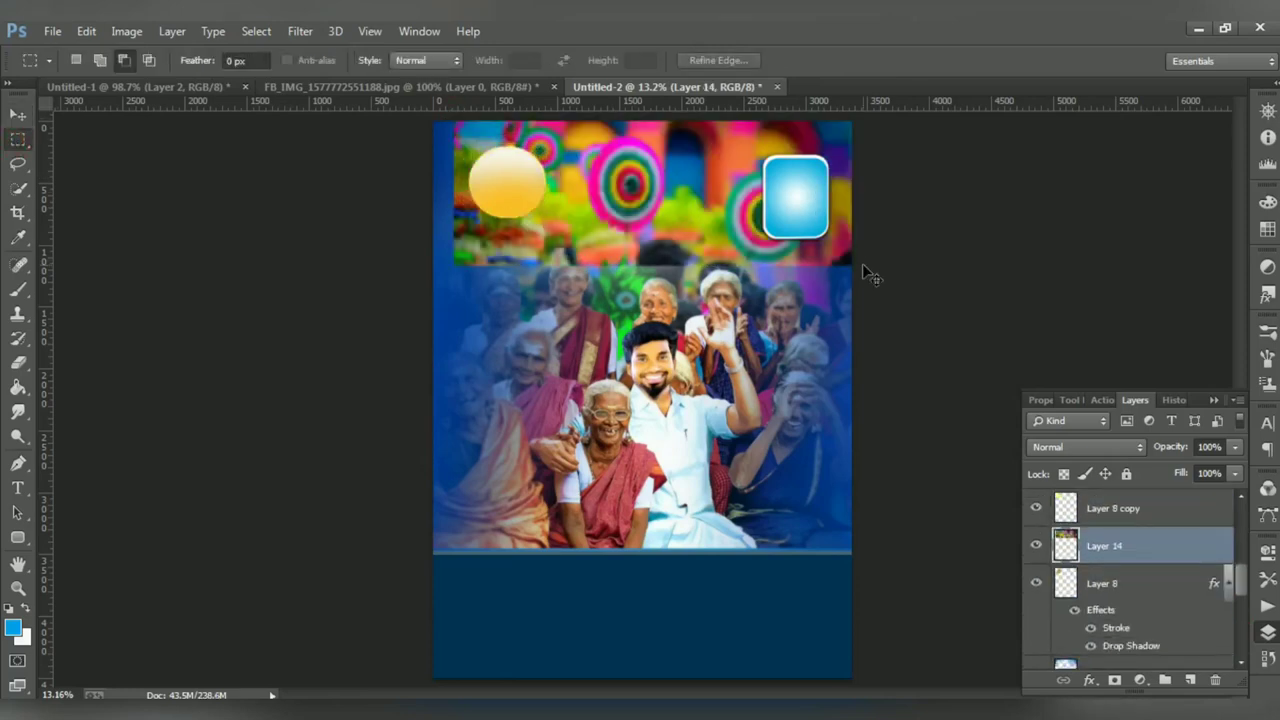
key(ctrl+bracketleft)
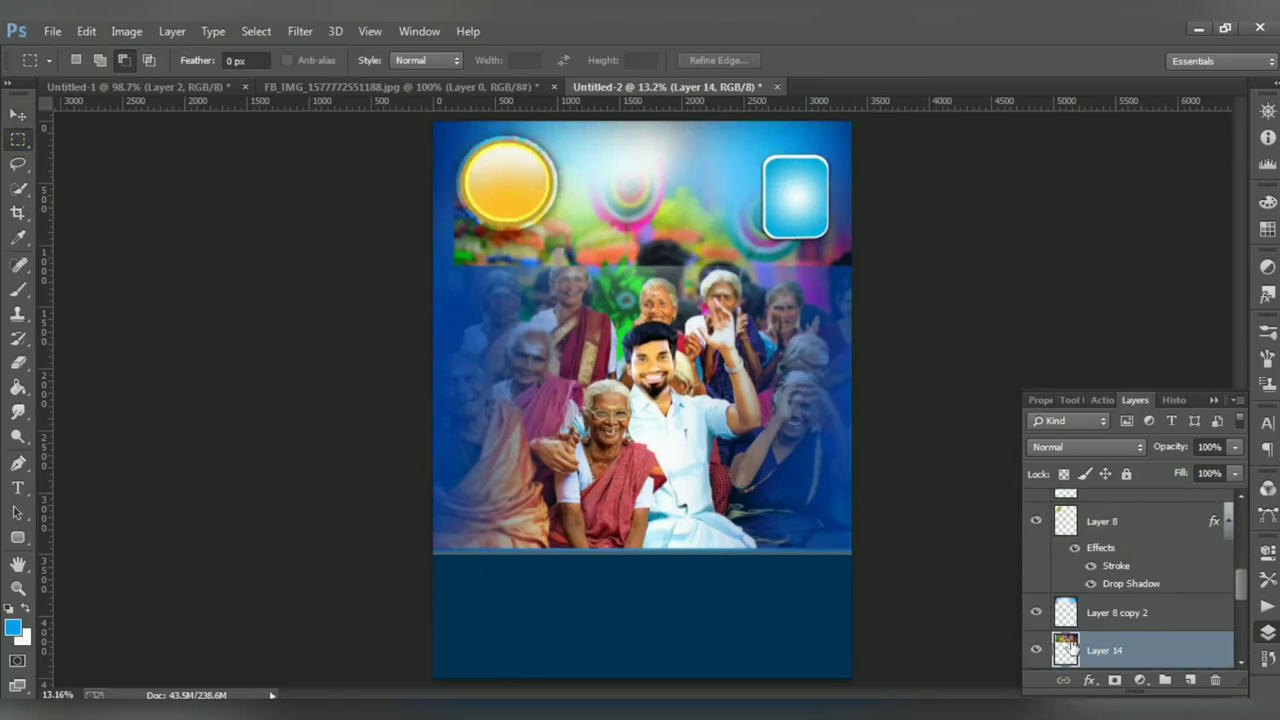
Try Hue and Color Dodge blends, then set the top image to Normal at 5% opacity
key(ctrl+bracketright)
click(1087, 447)
click(1093, 491)
key(Up)
key(Up)
key(Up)
key(Up)
key(Up)
key(Up)
key(Up)
key(Up)
key(Up)
key(Up)
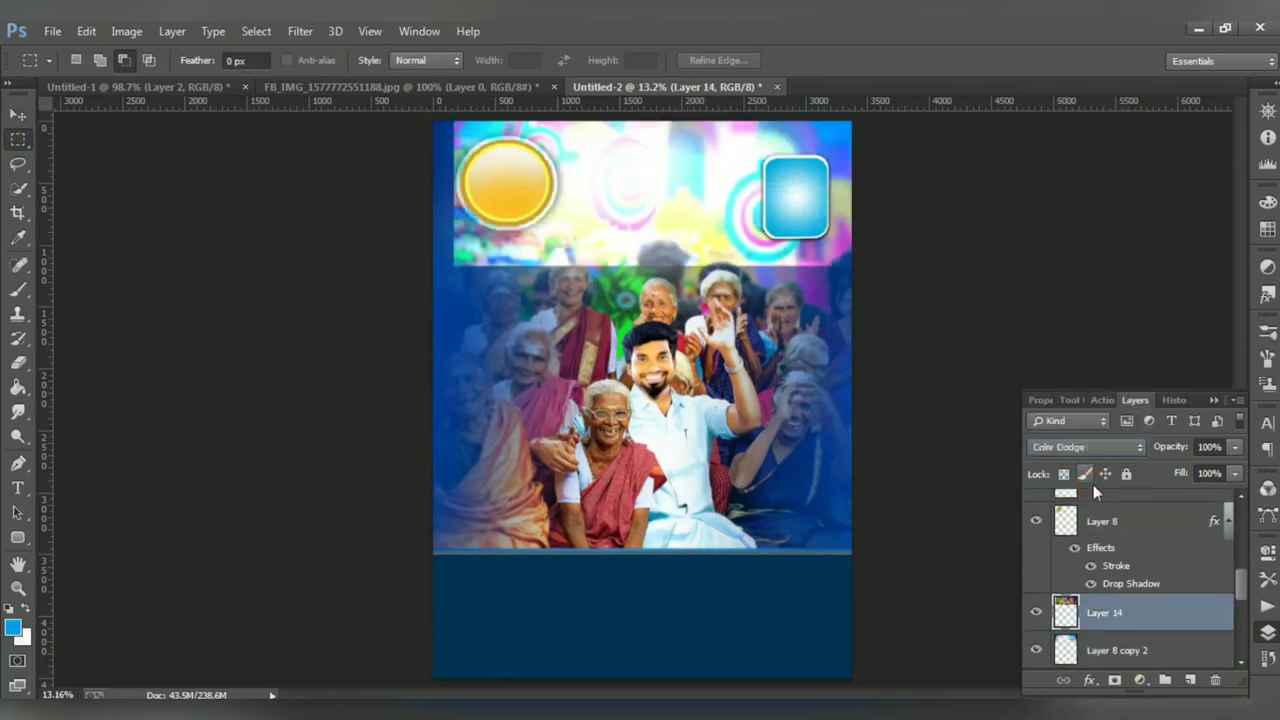
key(shift+alt+n)
click(1208, 473)
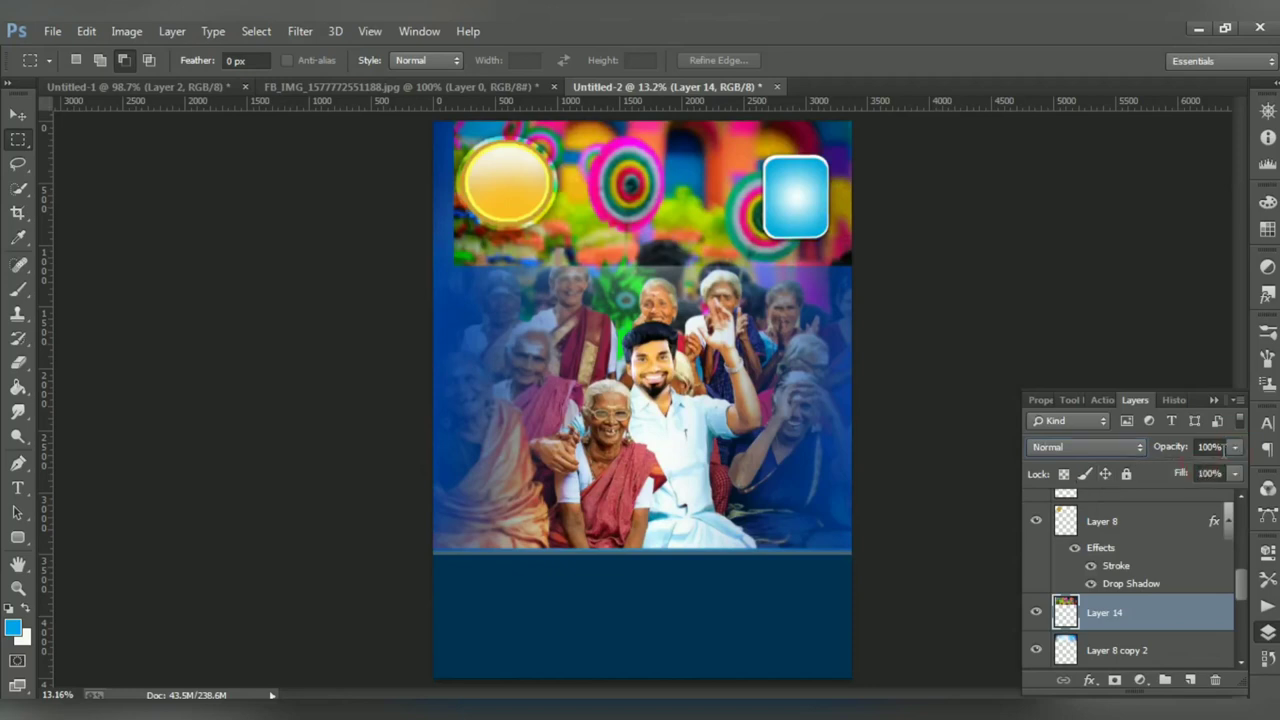
drag(1183, 464, 1144, 472)
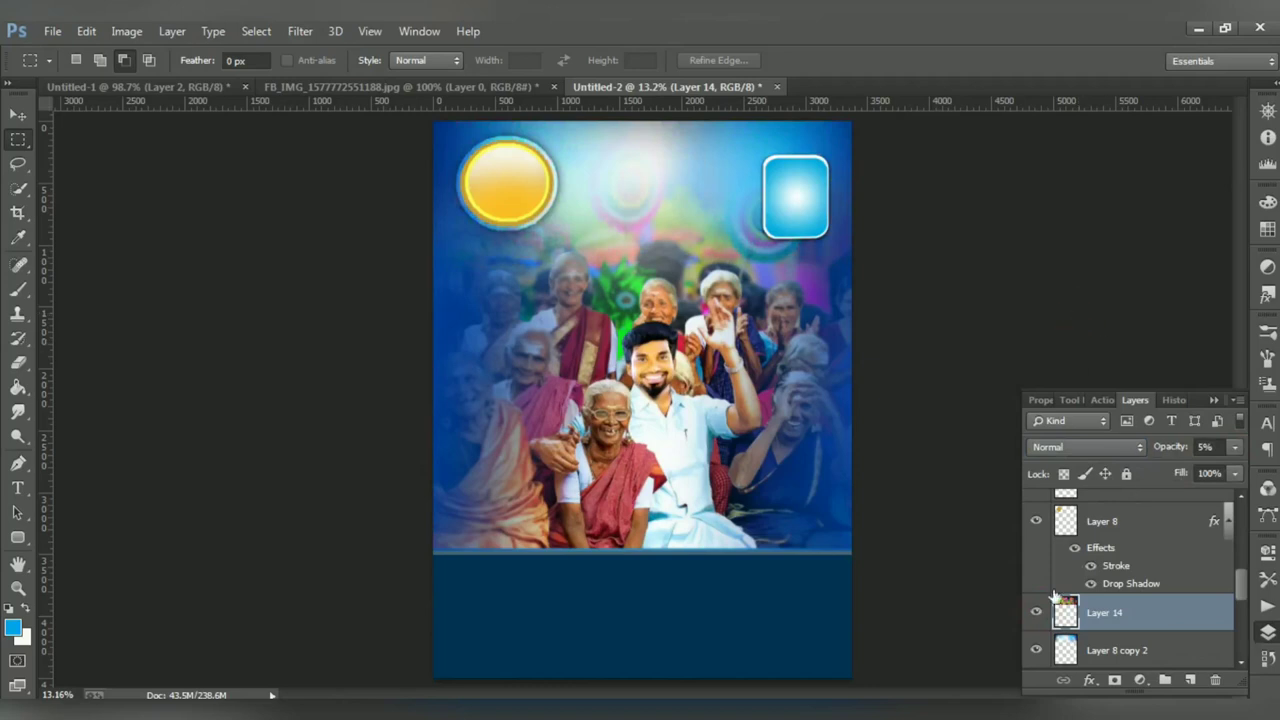
key(v)
click(711, 281)
scroll(1209, 598, down, 3)
Duplicate Layer 4 as Layer 4 copy
click(1173, 611)
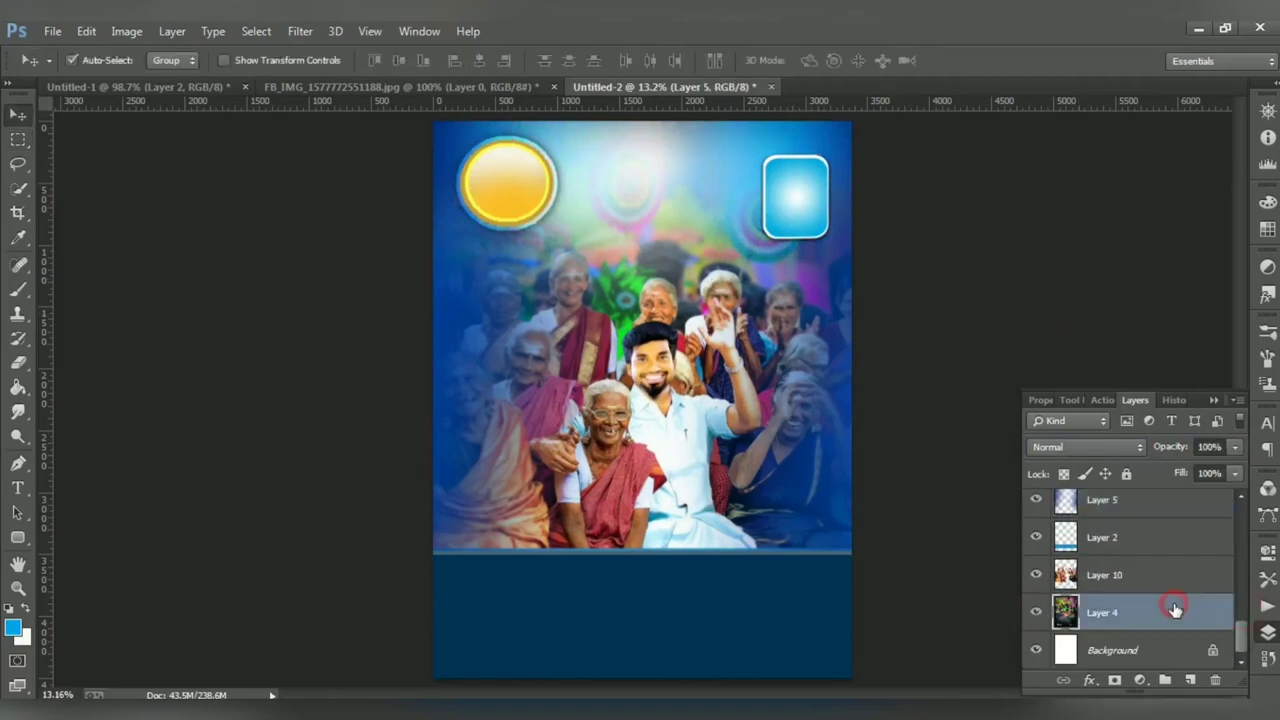
key(ctrl+j)
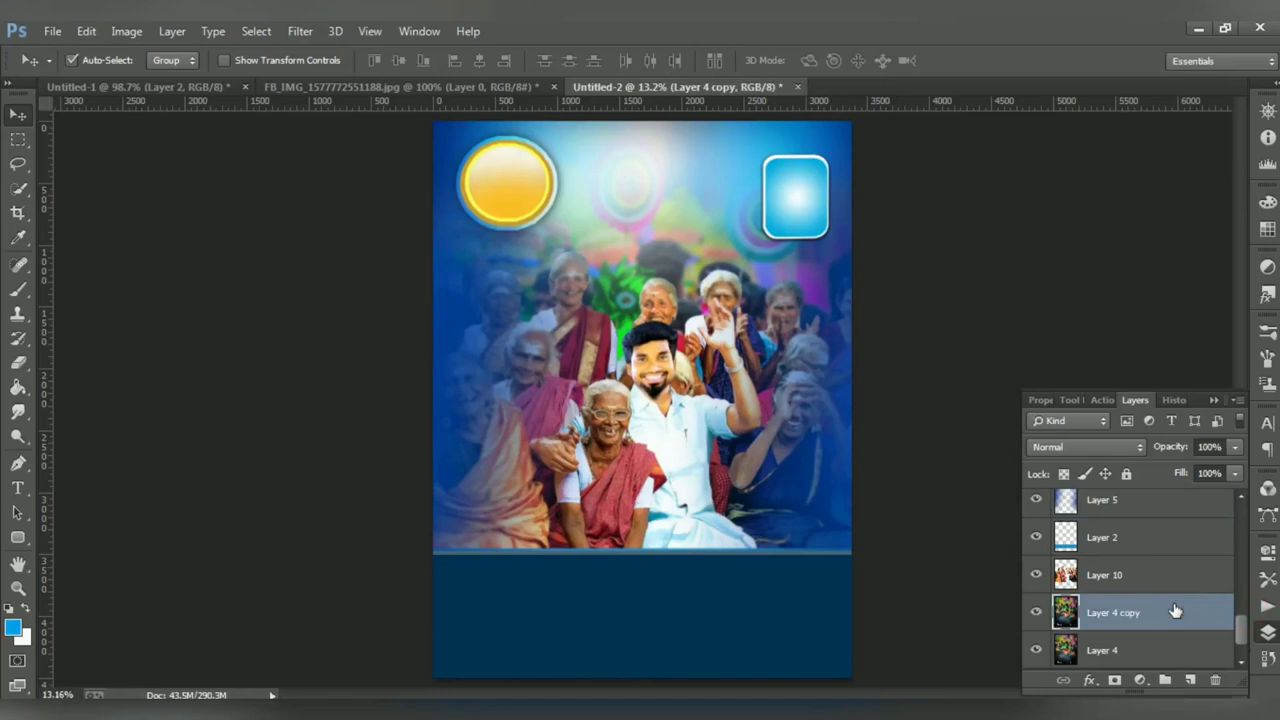
key(ctrl+shift+alt+e)
text(5)
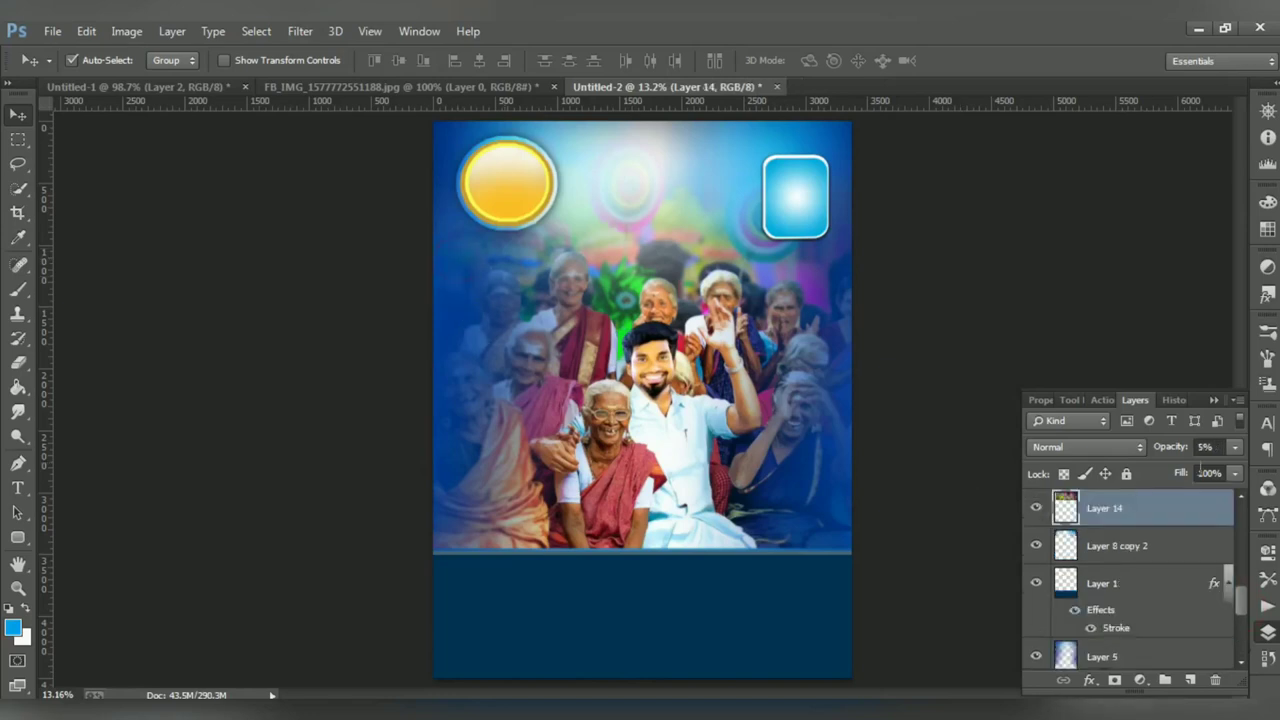
Set Layer 5's opacity to 90%
click(1112, 564)
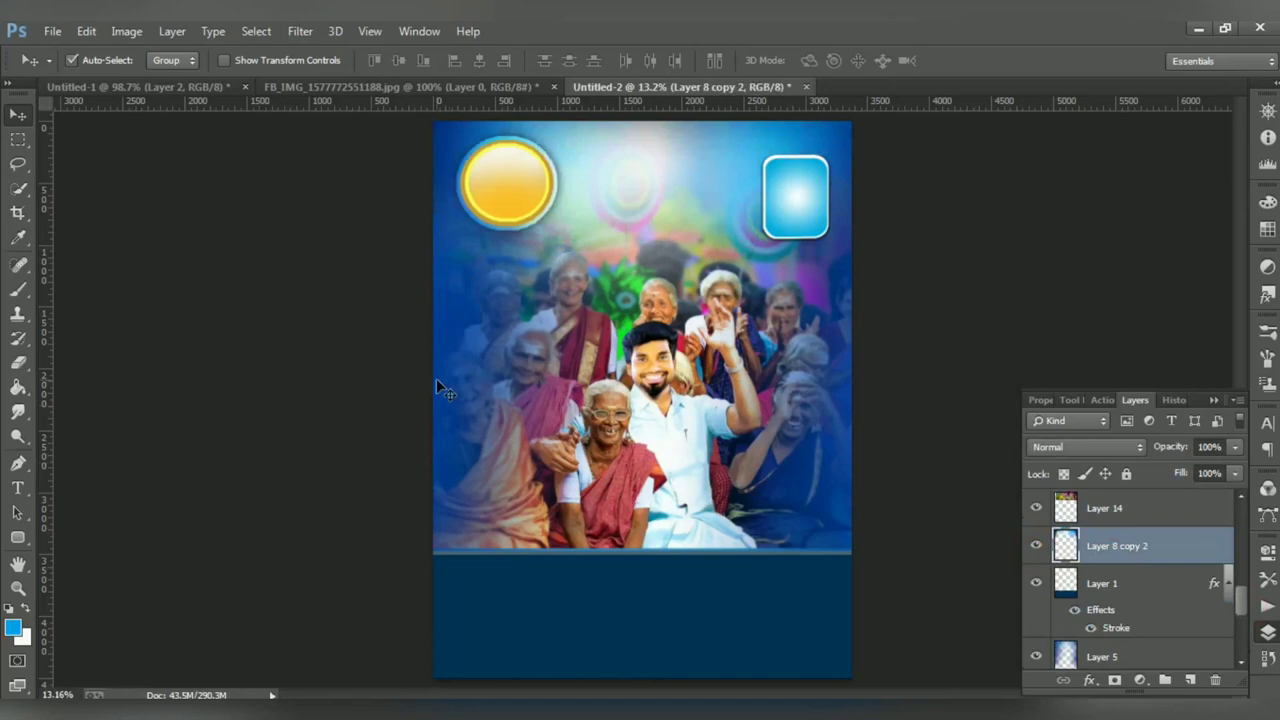
key(alt+bracketleft)
key(alt+bracketleft)
drag(1209, 464, 1225, 472)
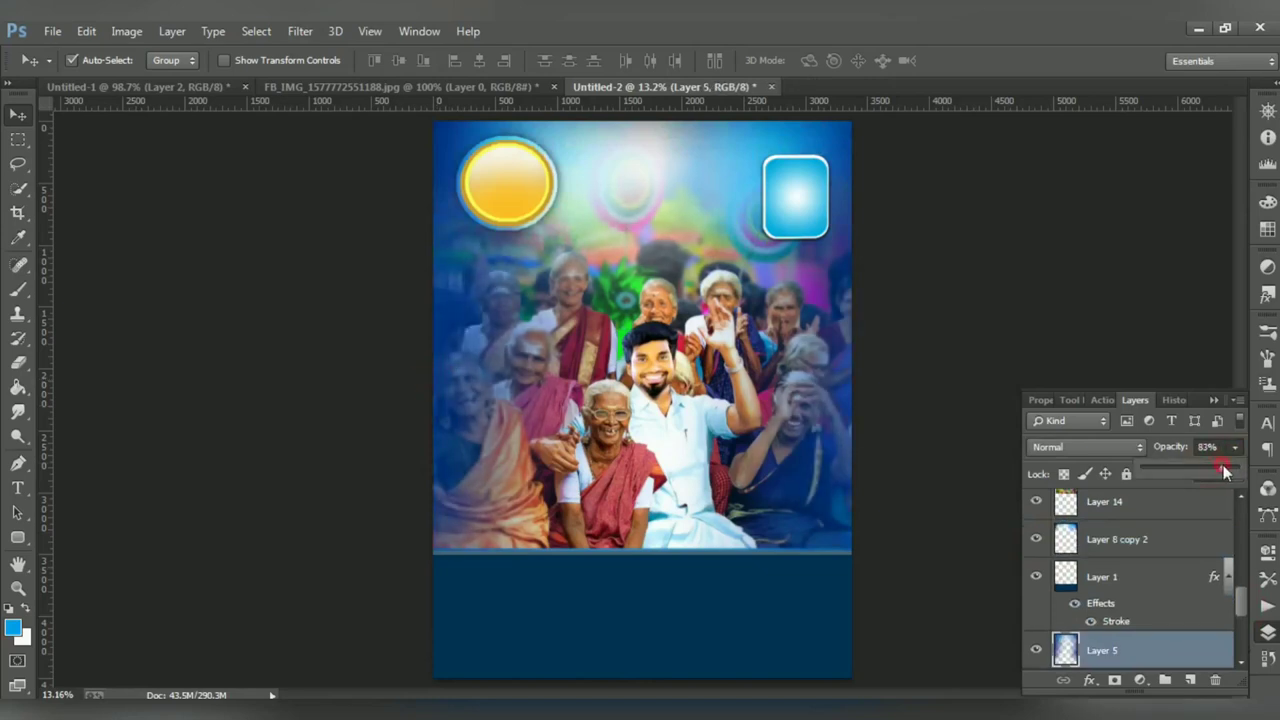
click(16, 134)
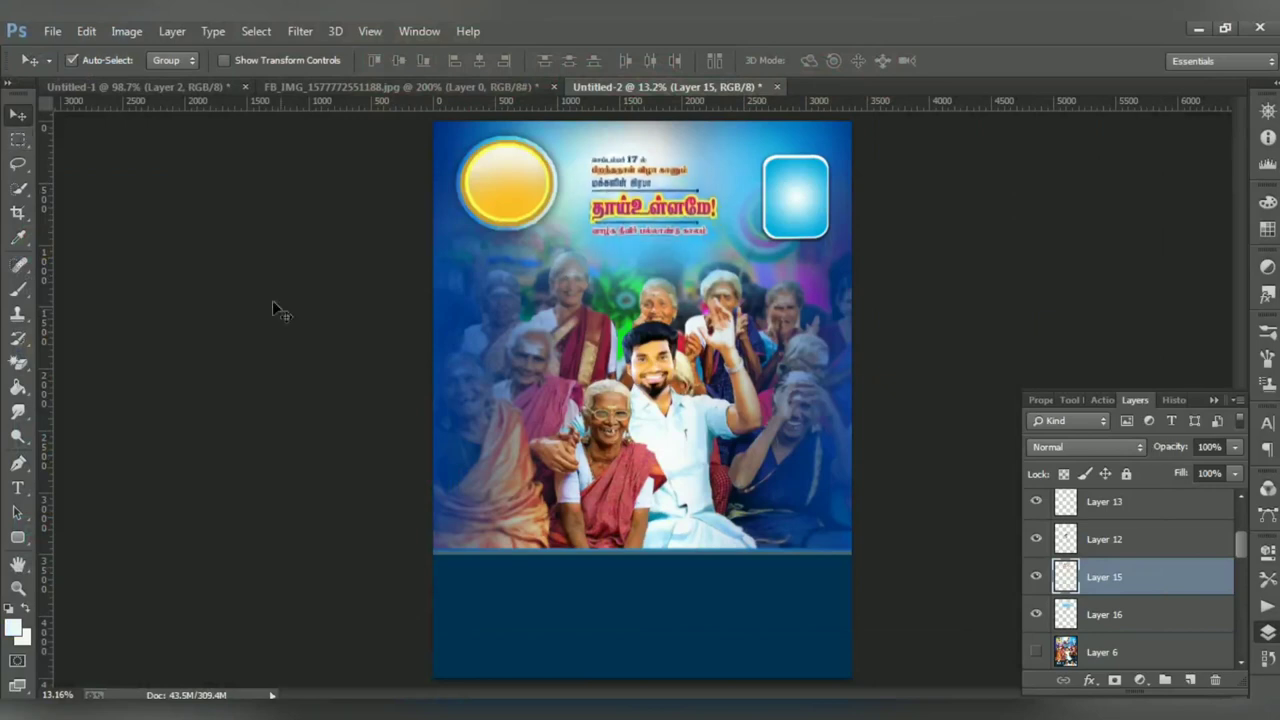
Select Layer 16 of the Tamil title block
click(1105, 614)
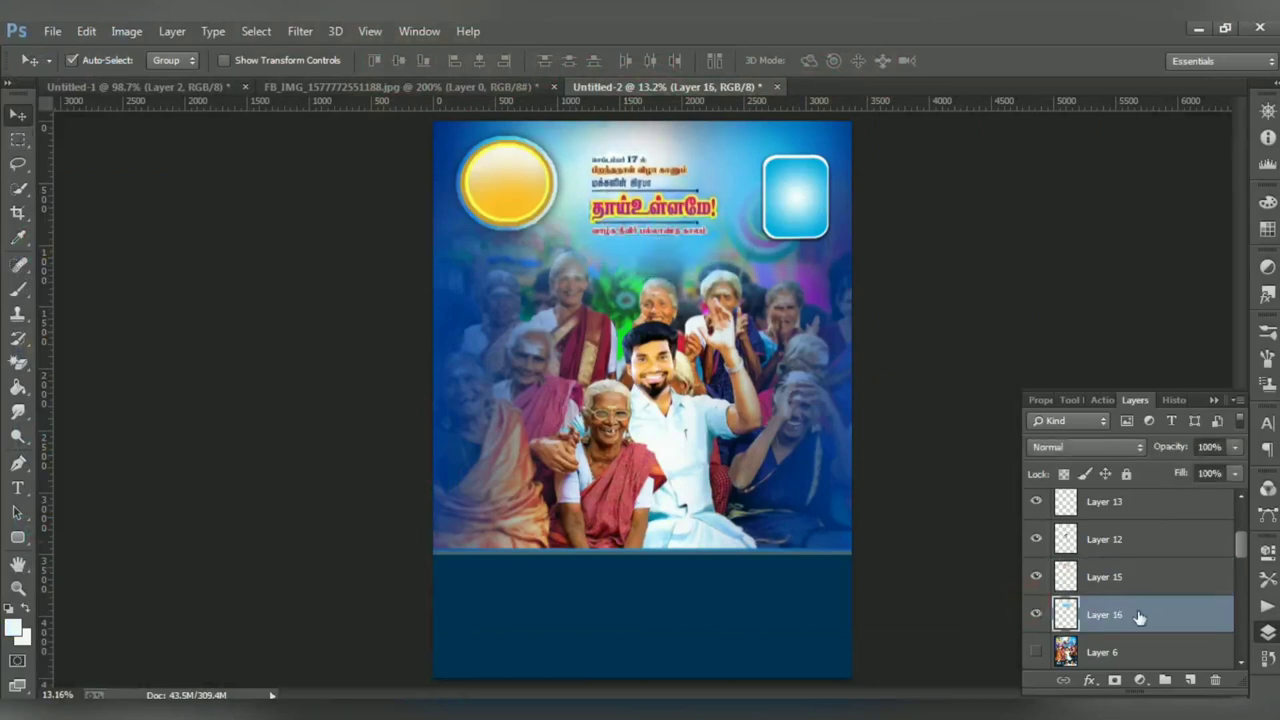
Switch to the standard Eraser on the title layers and erase the headline backing's edges
key(w)
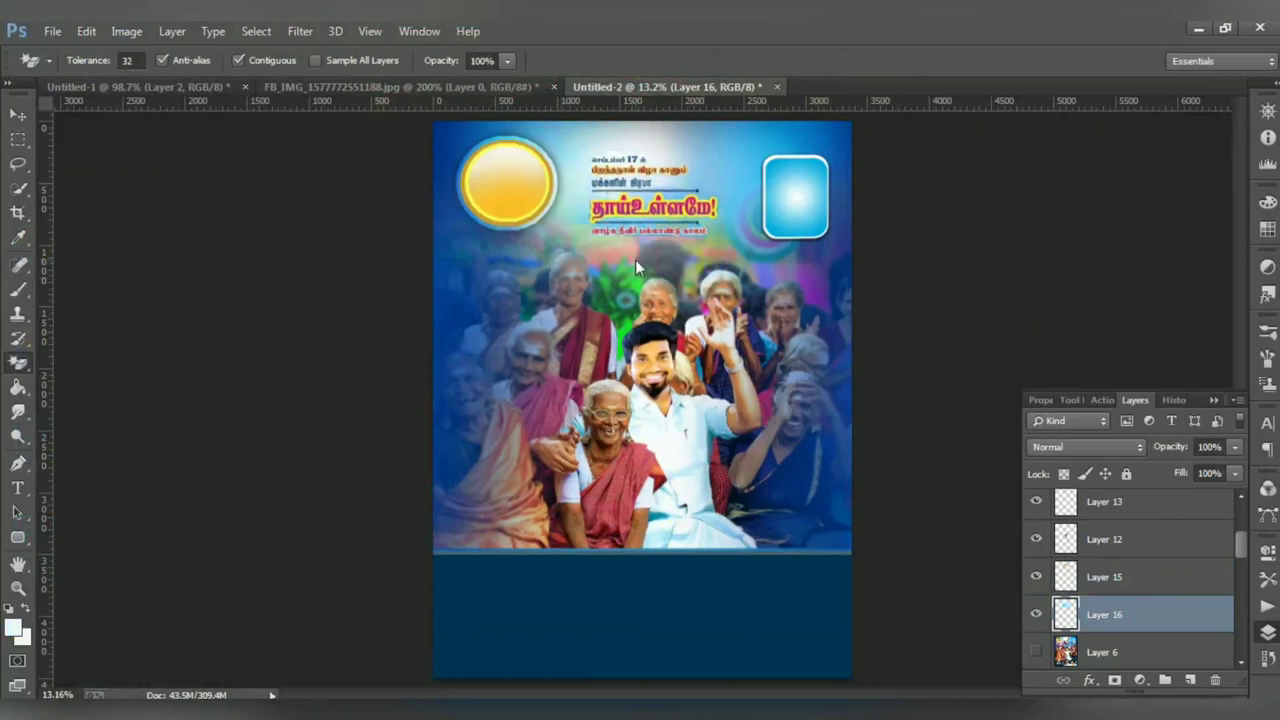
key(alt+bracketright)
right_click(18, 362)
click(85, 358)
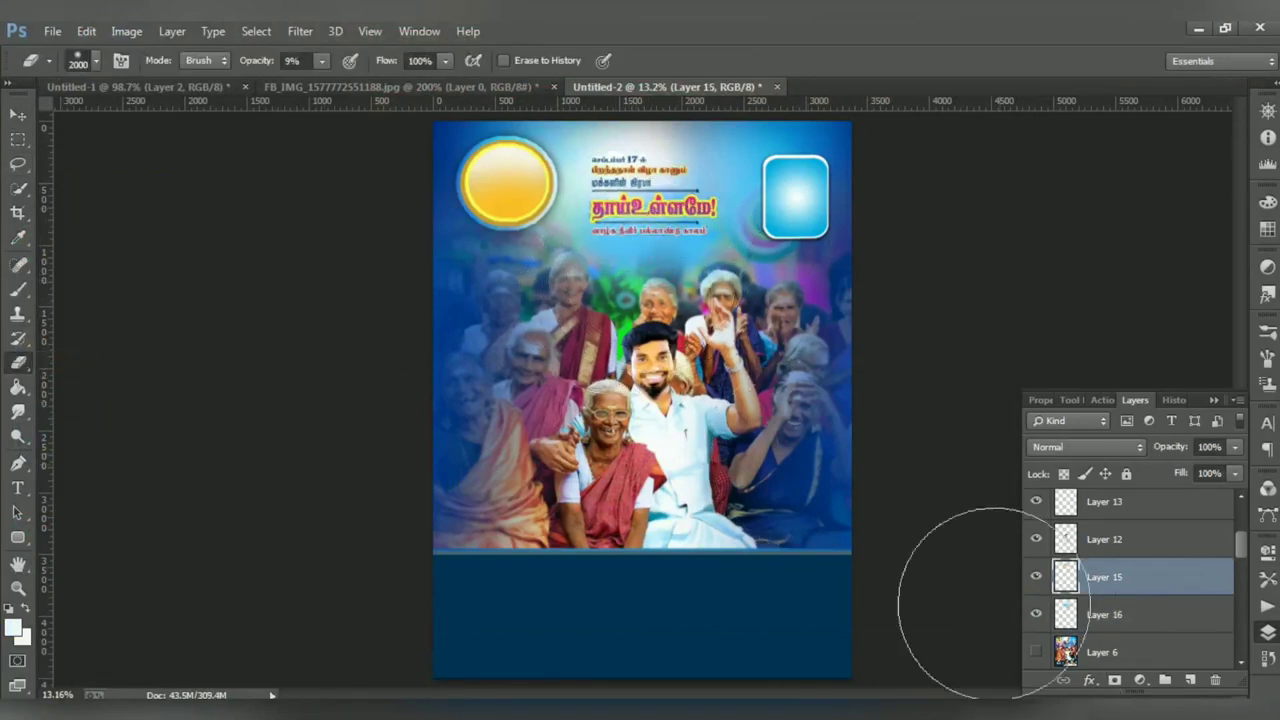
mouse_move(690, 209)
mouse_down()
mouse_move(698, 224)
mouse_move(689, 215)
mouse_up()
key(v)
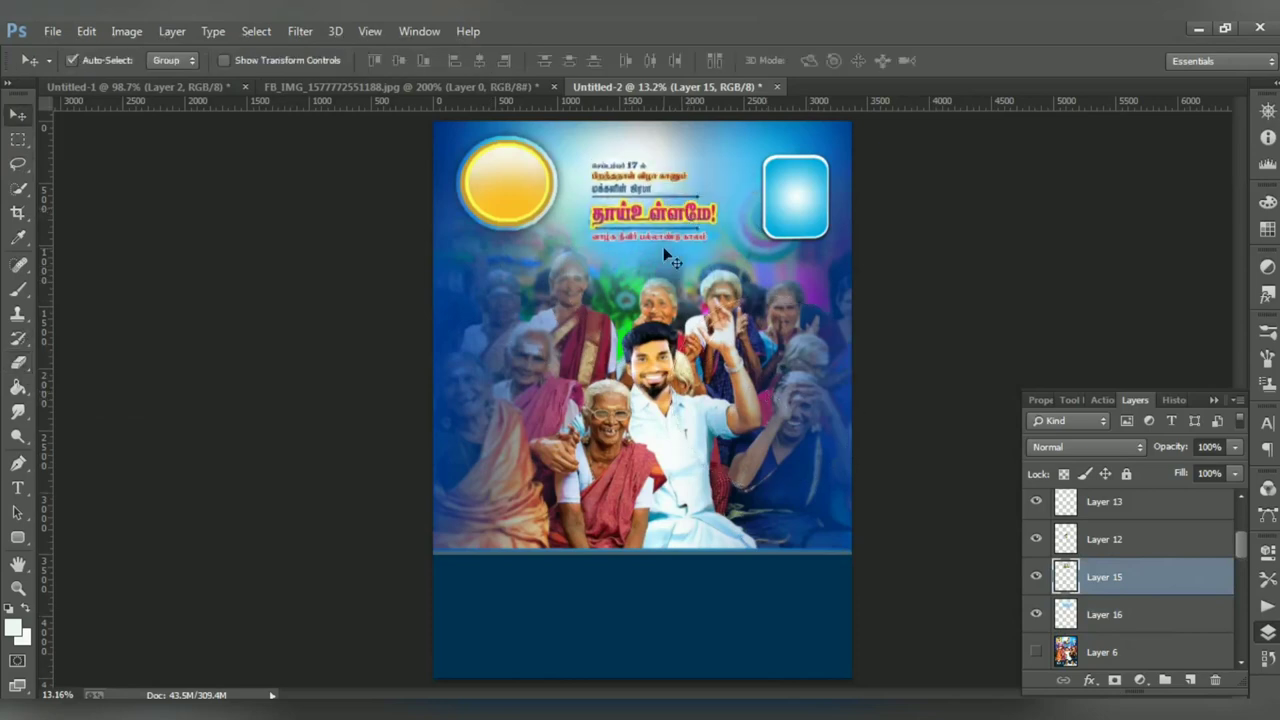
key(alt+bracketleft)
key(e)
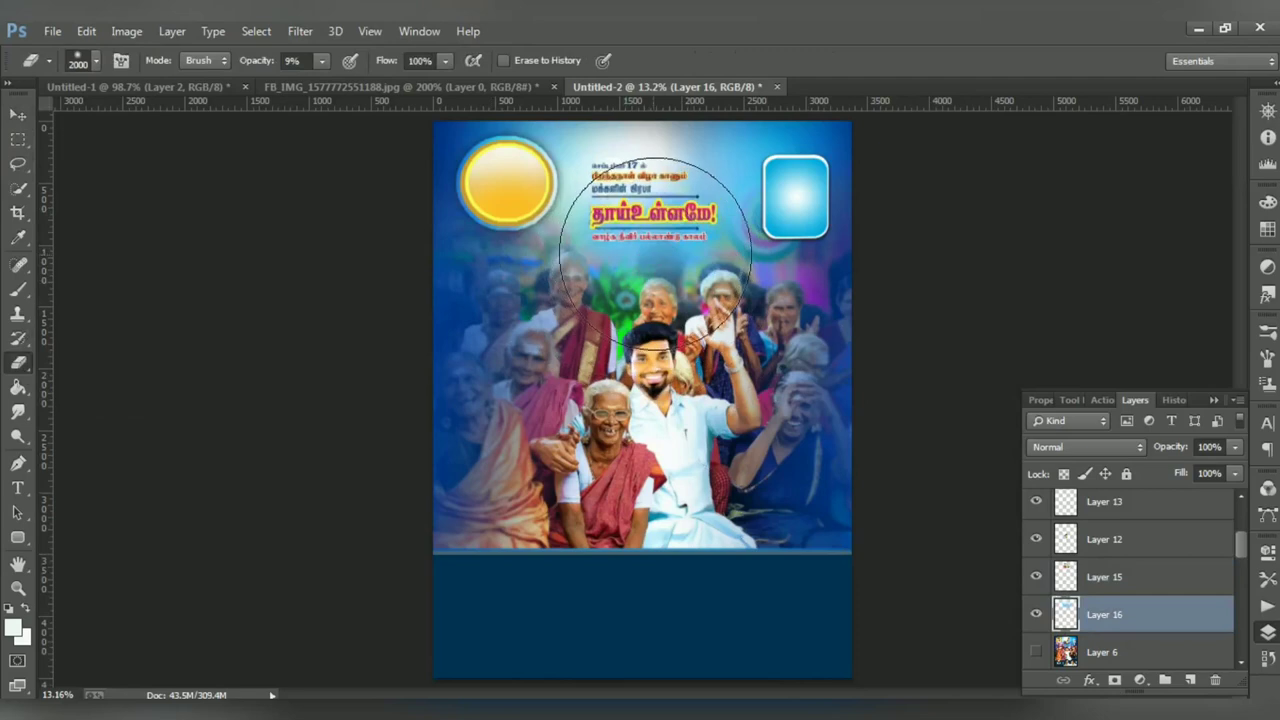
Move crowd photo Layer 10 below Layer 5 and lower the title block slightly
key(v)
click(650, 428)
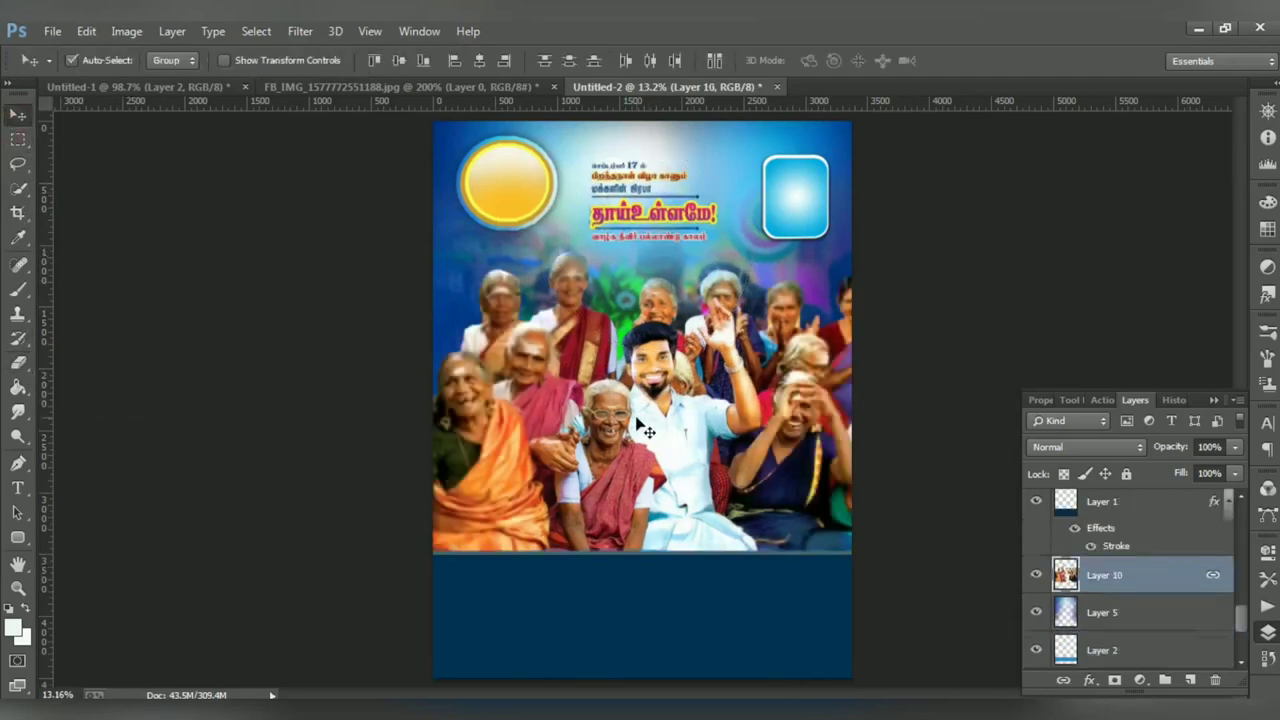
key(ctrl+bracketleft)
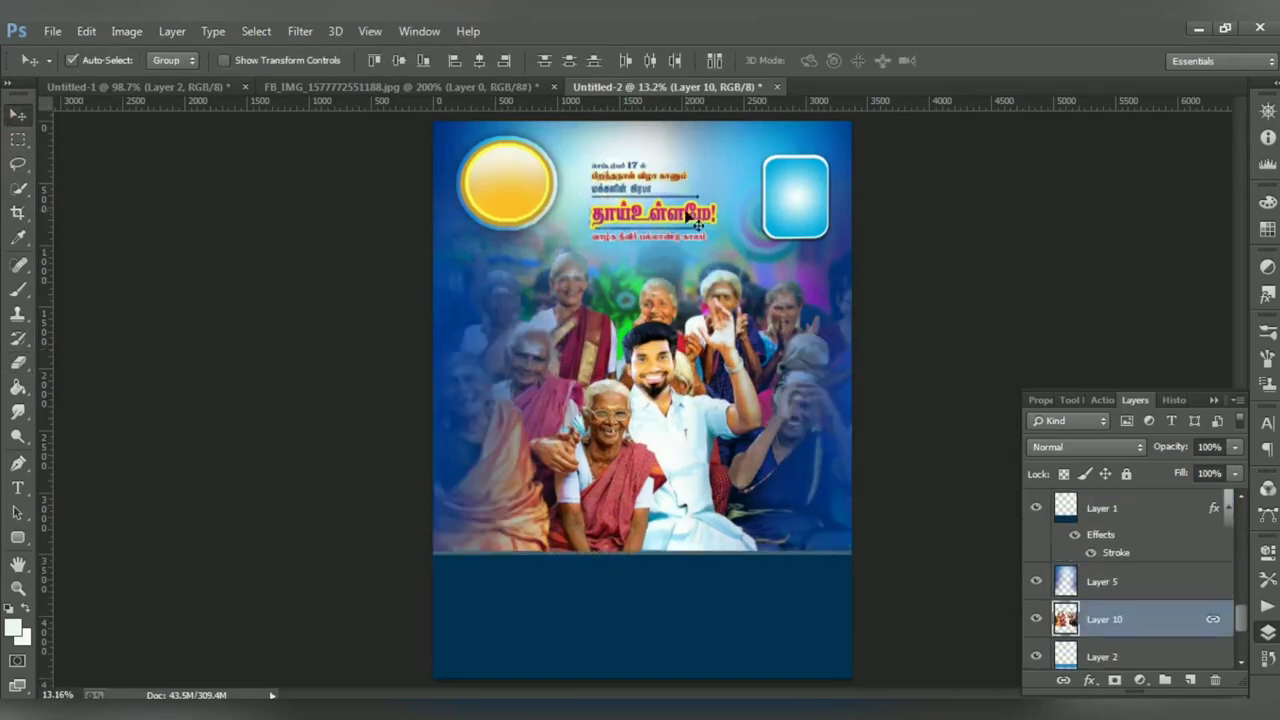
drag(628, 176, 628, 183)
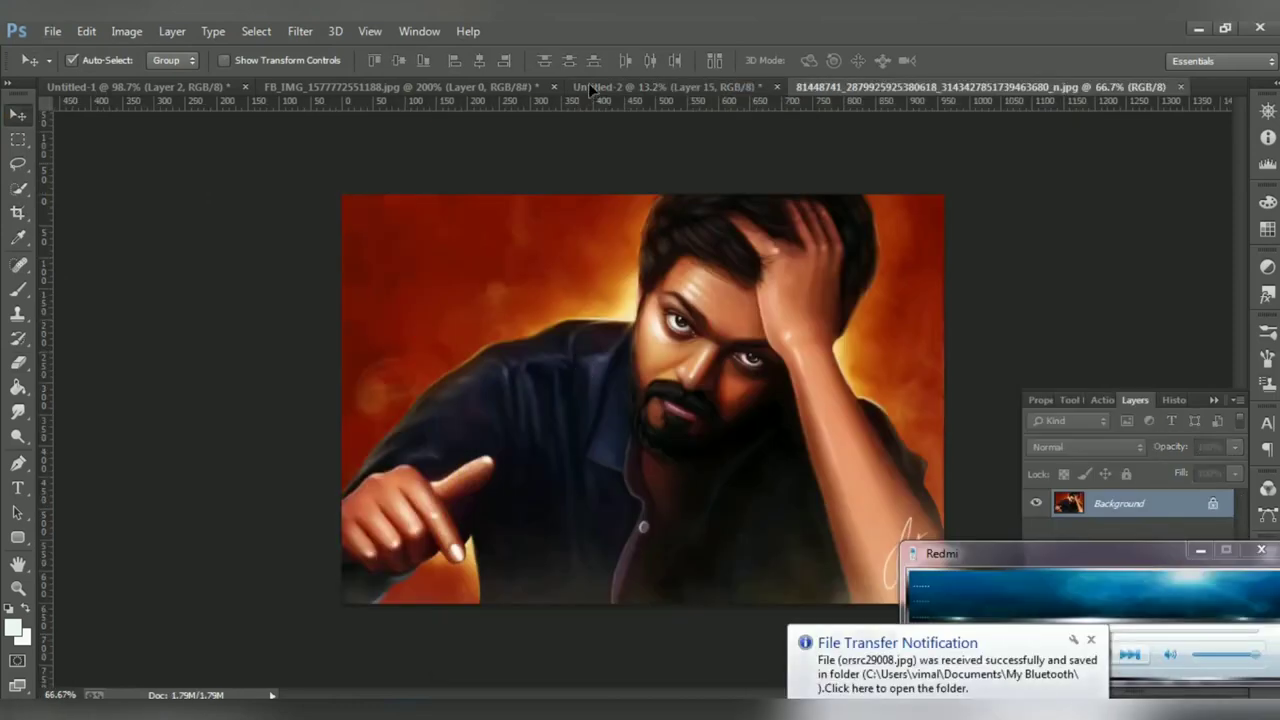
Paste the actor photo into the poster and shrink it
click(590, 88)
key(ctrl+v)
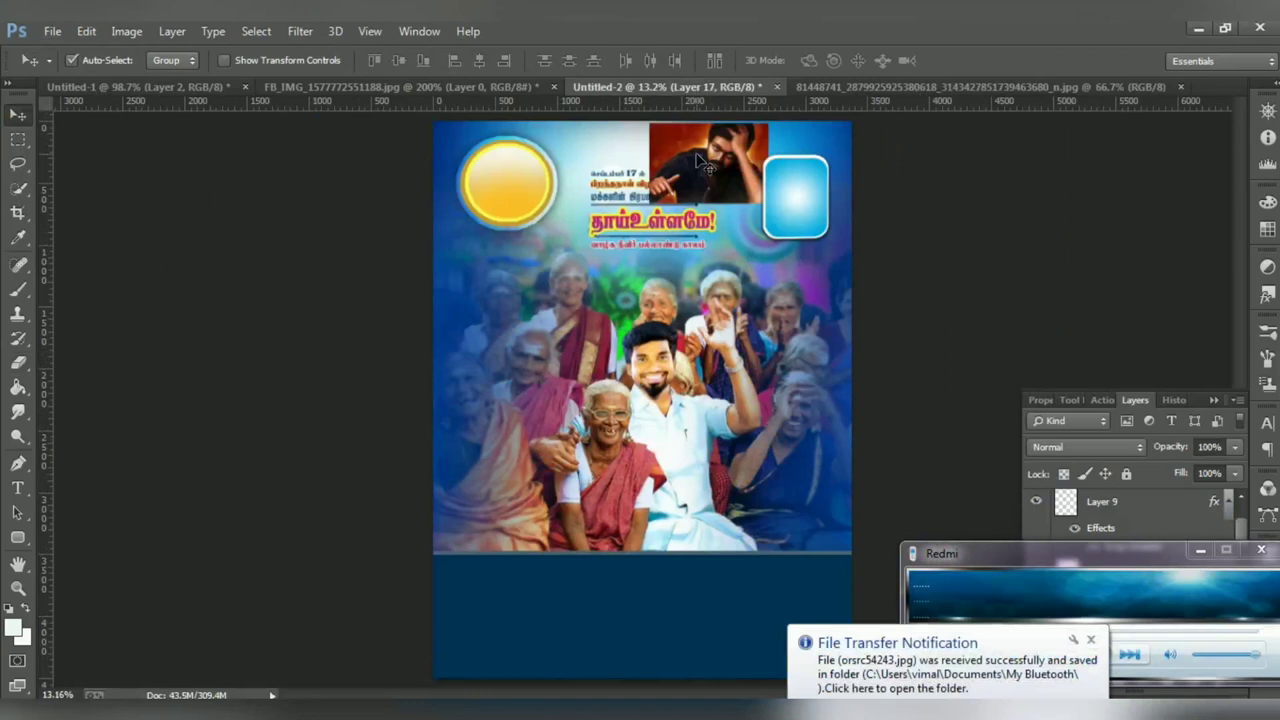
key(ctrl+plus)
key(ctrl+plus)
key(ctrl+plus)
mouse_move(738, 197)
mouse_down()
mouse_move(596, 347)
mouse_move(537, 360)
mouse_up()
key(ctrl+t)
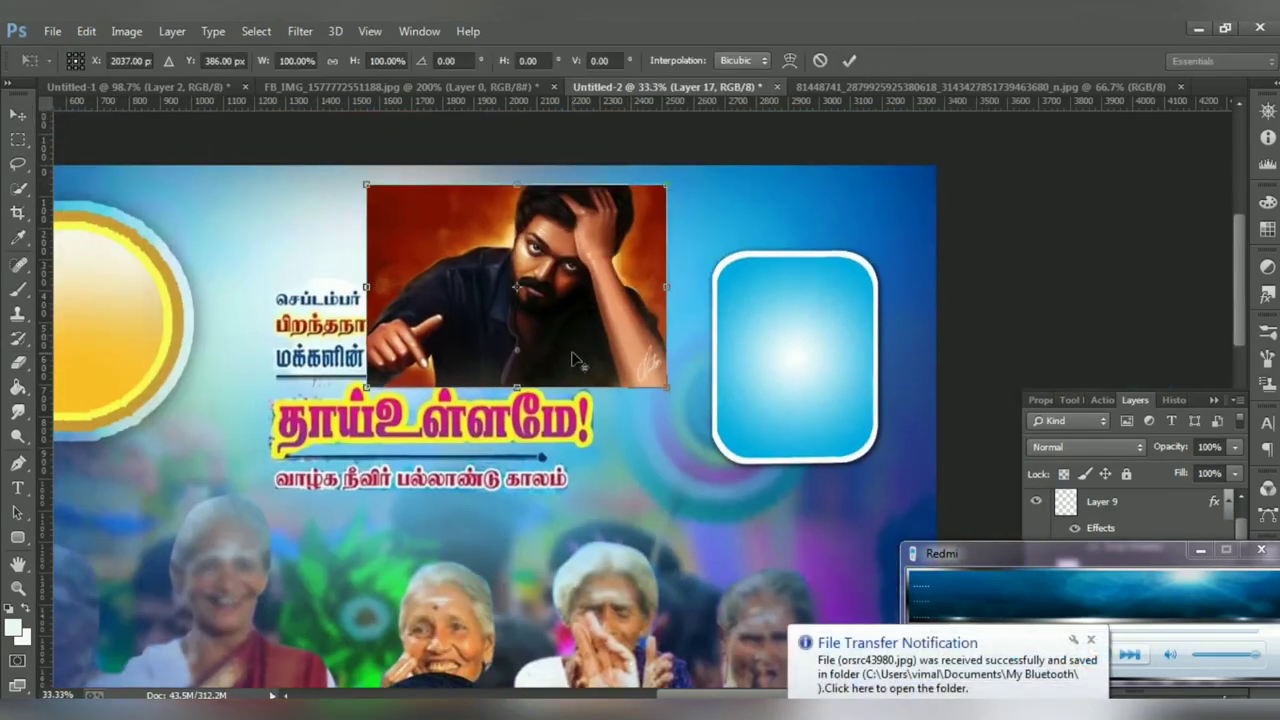
drag(373, 201, 421, 221)
key(Return)
Place the actor photo beside the blue frame and shrink it further
mouse_move(539, 268)
mouse_down()
mouse_move(643, 256)
mouse_move(605, 223)
mouse_up()
key(ctrl+t)
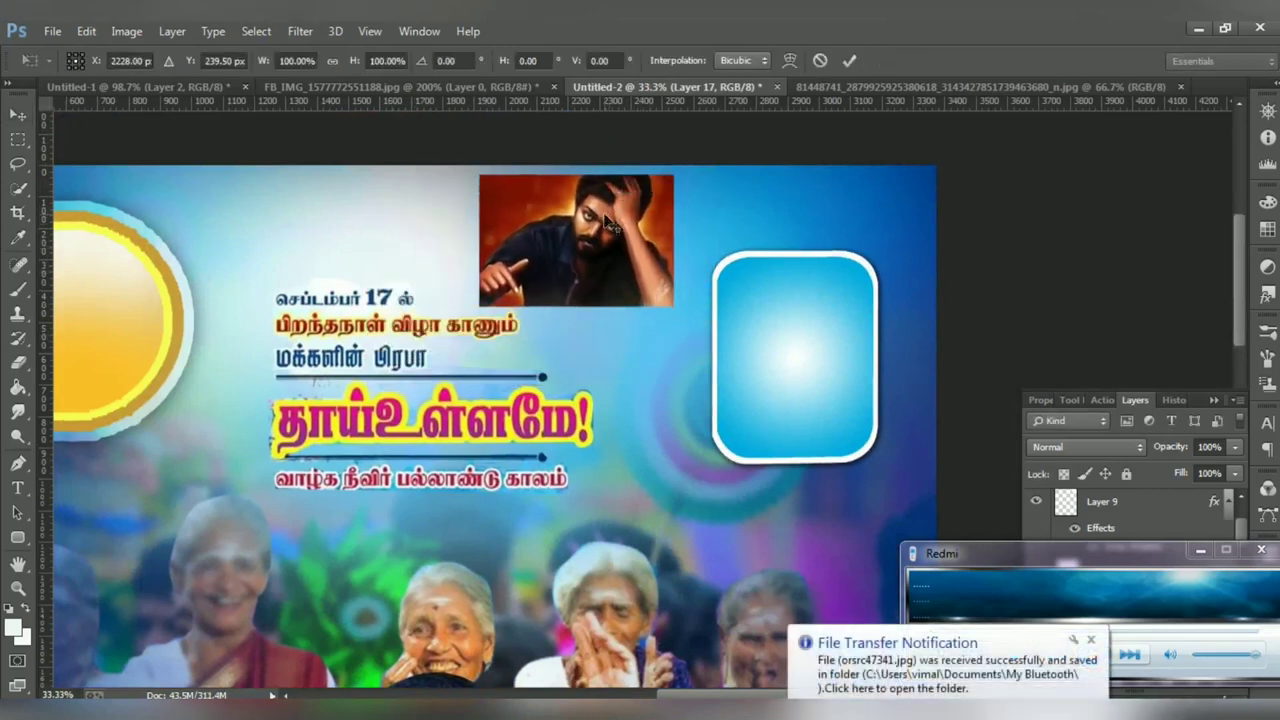
mouse_move(673, 300)
mouse_down()
mouse_move(674, 257)
mouse_move(660, 328)
mouse_up()
key(Return)
scroll(660, 328, down, 3)
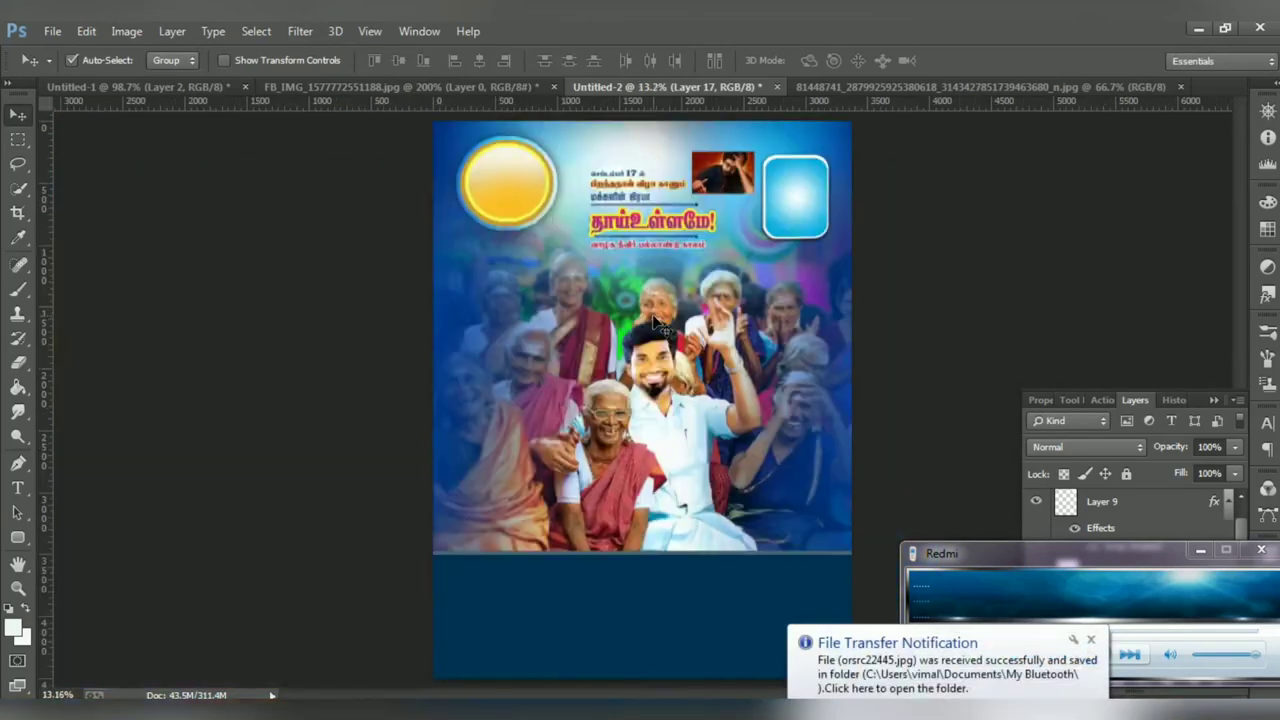
scroll(652, 316, up, 3)
scroll(652, 316, up, 3)
scroll(600, 400, up, 5)
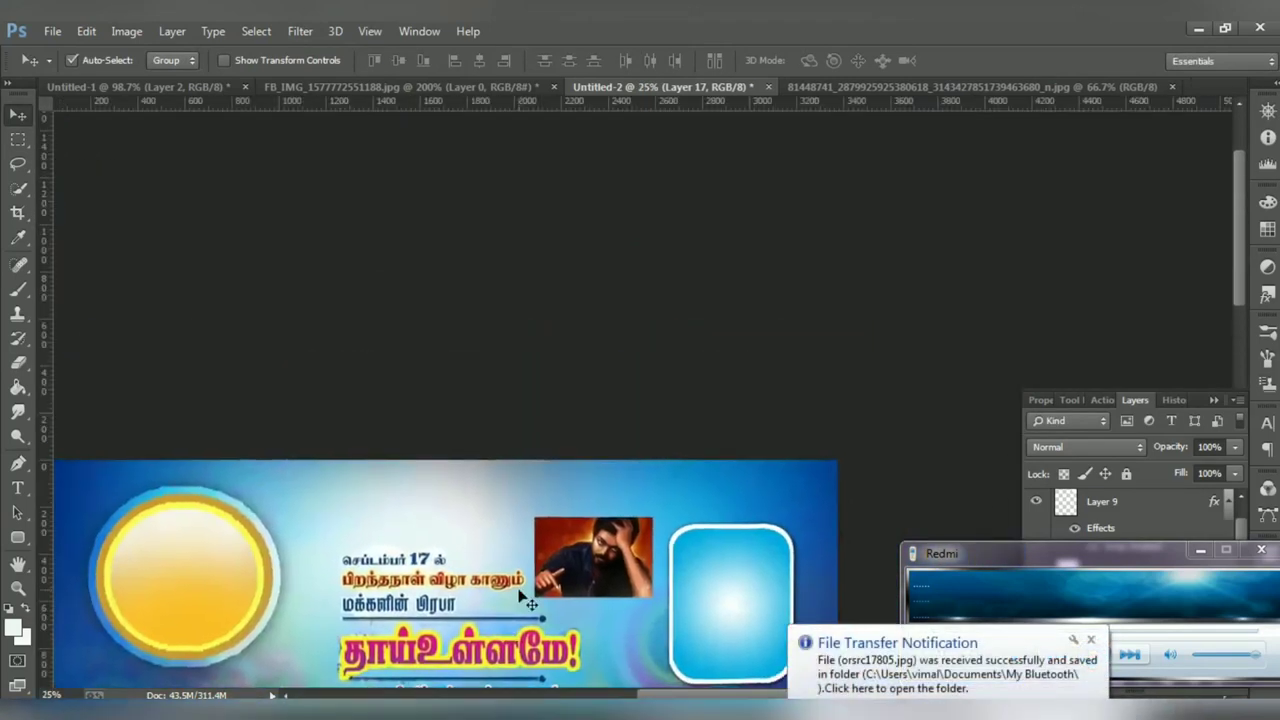
scroll(523, 600, down, 2)
drag(740, 183, 740, 186)
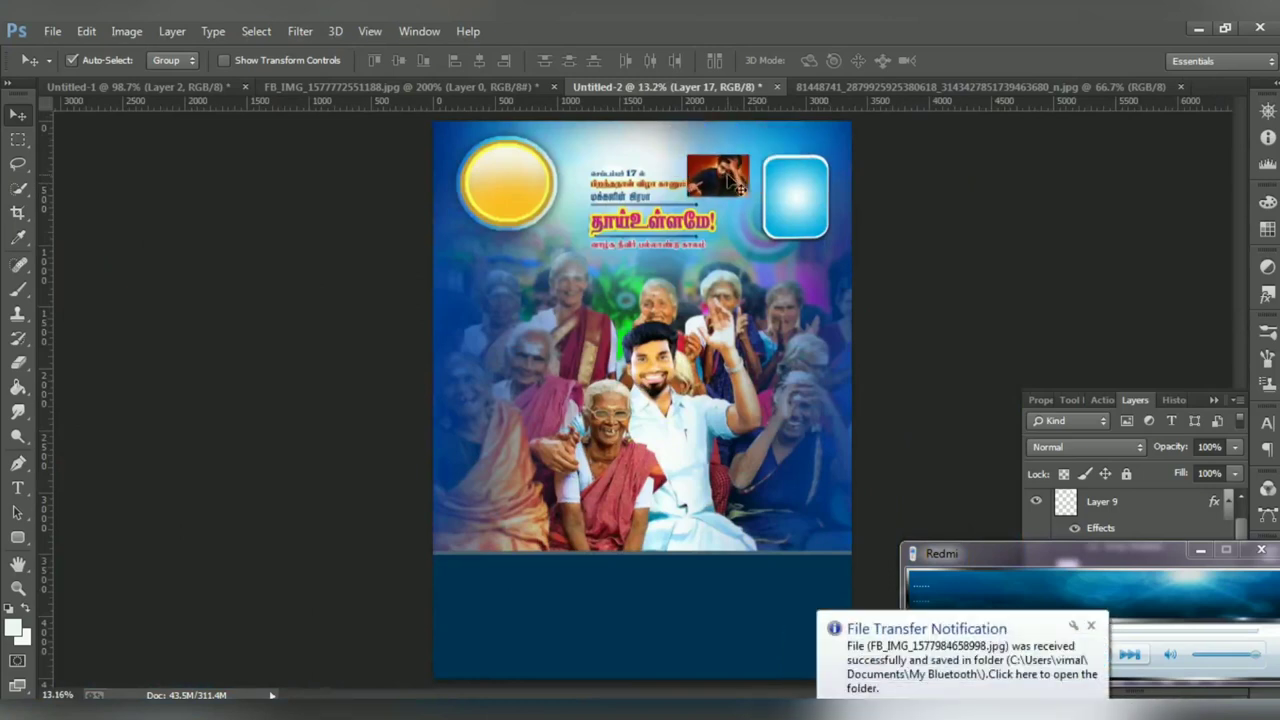
Duplicate the actor photo layer as Layer 17 copy
key(ctrl+j)
key(g)
key(ctrl+a)
key(ctrl+d)
click(14, 626)
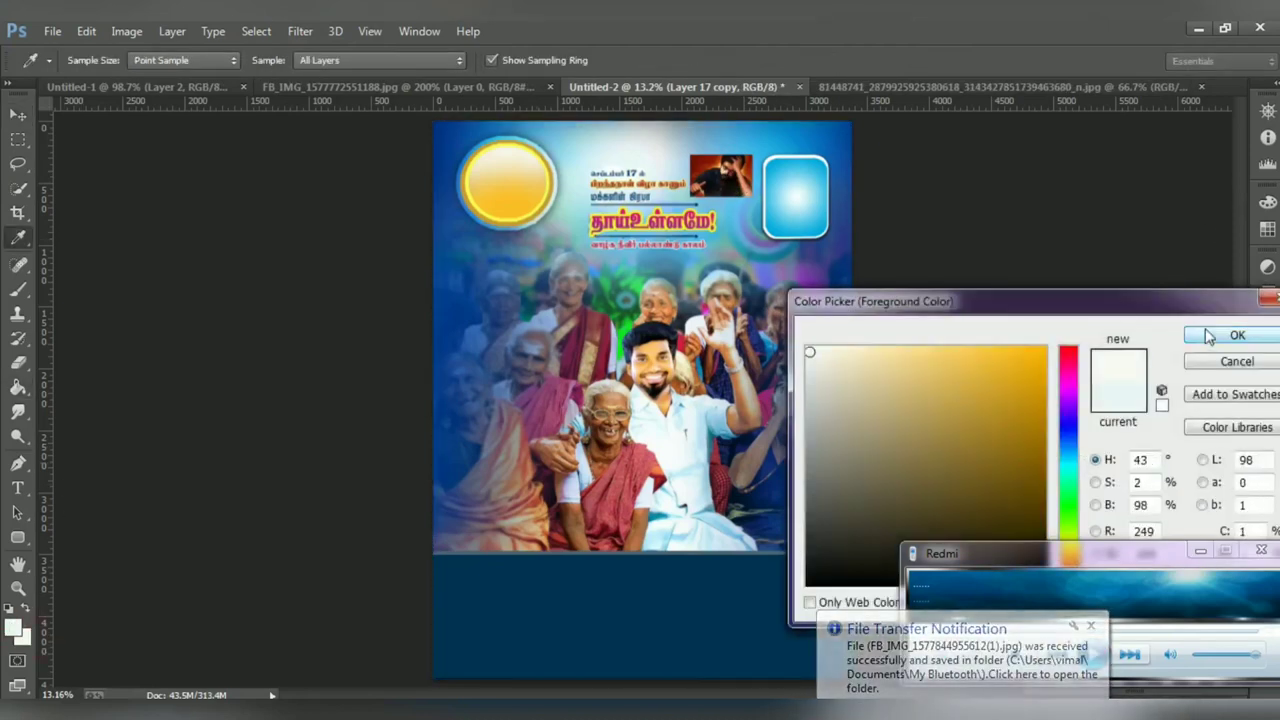
Set a near-white foreground and load Layer 17 copy's outline as a selection
click(1229, 334)
click(728, 180)
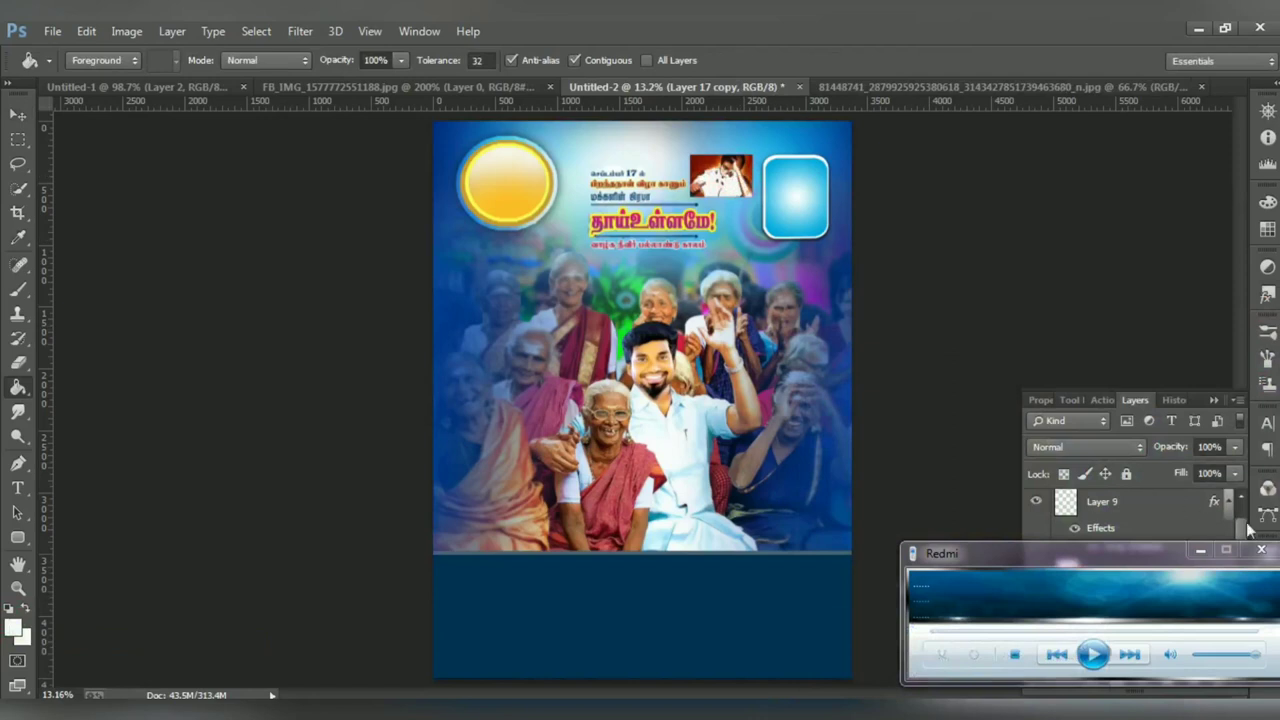
drag(1247, 530, 1240, 535)
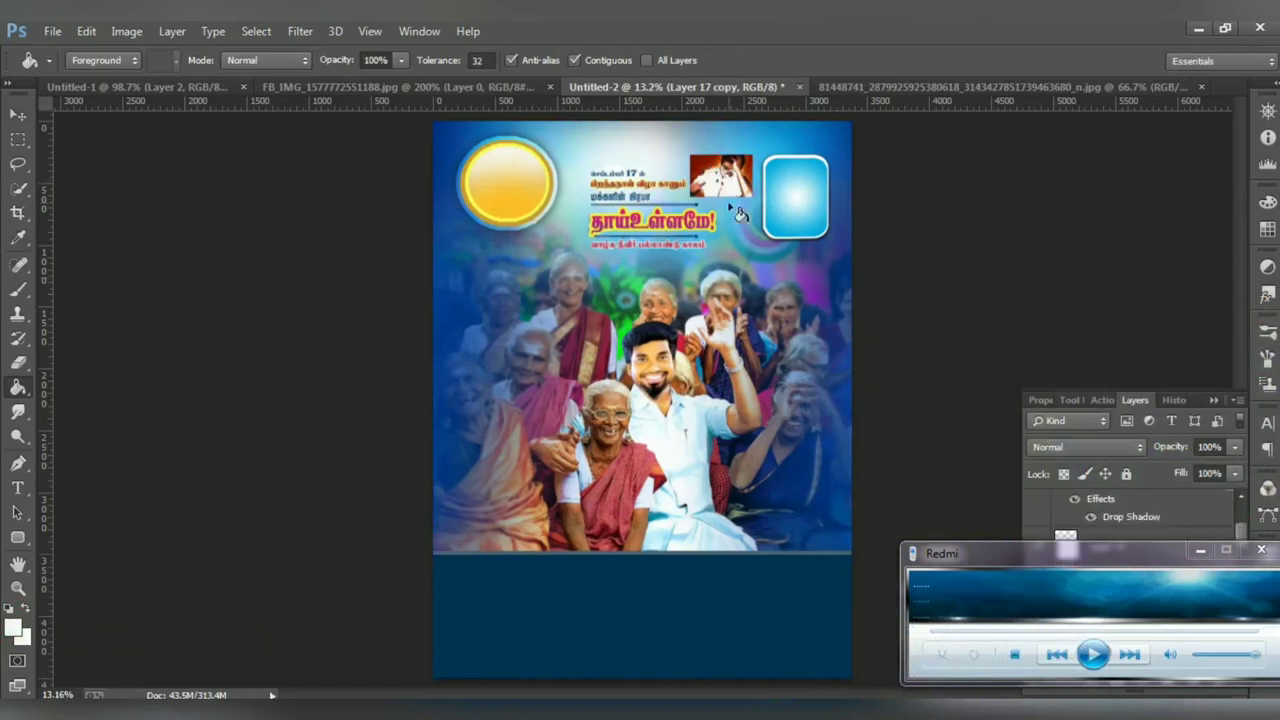
key(v)
drag(1241, 530, 1230, 567)
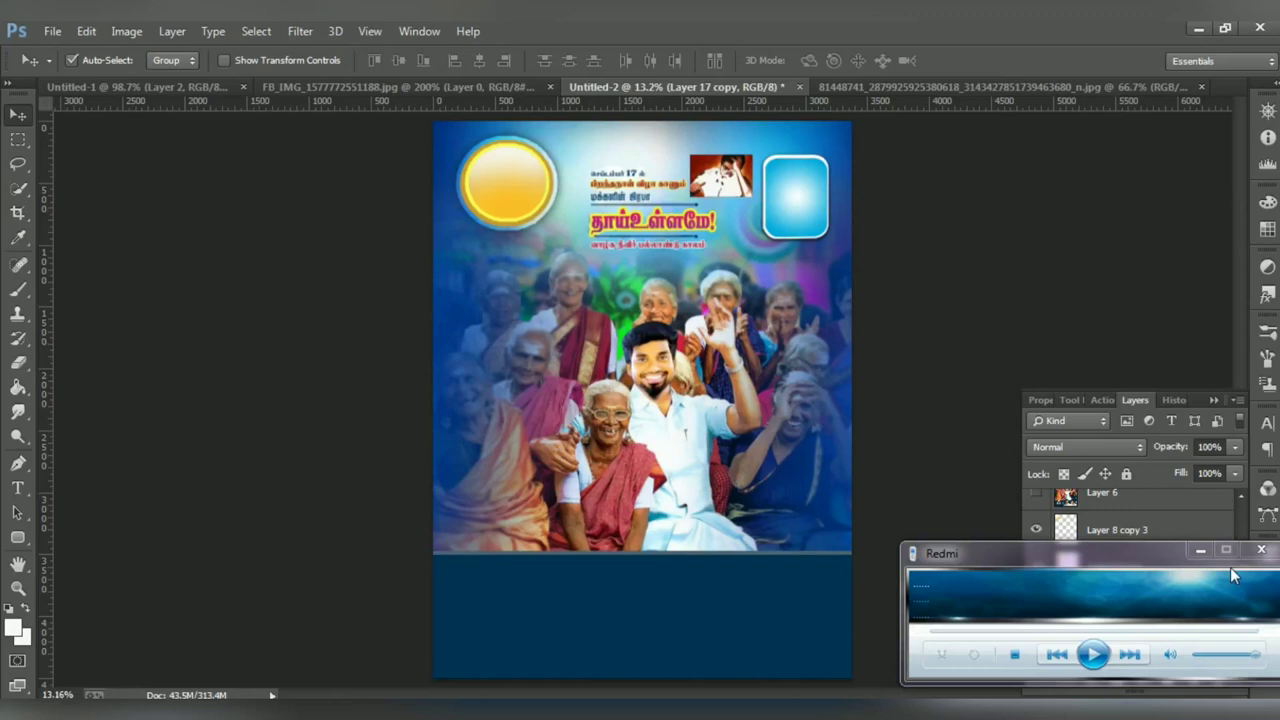
scroll(1055, 491, up, 3)
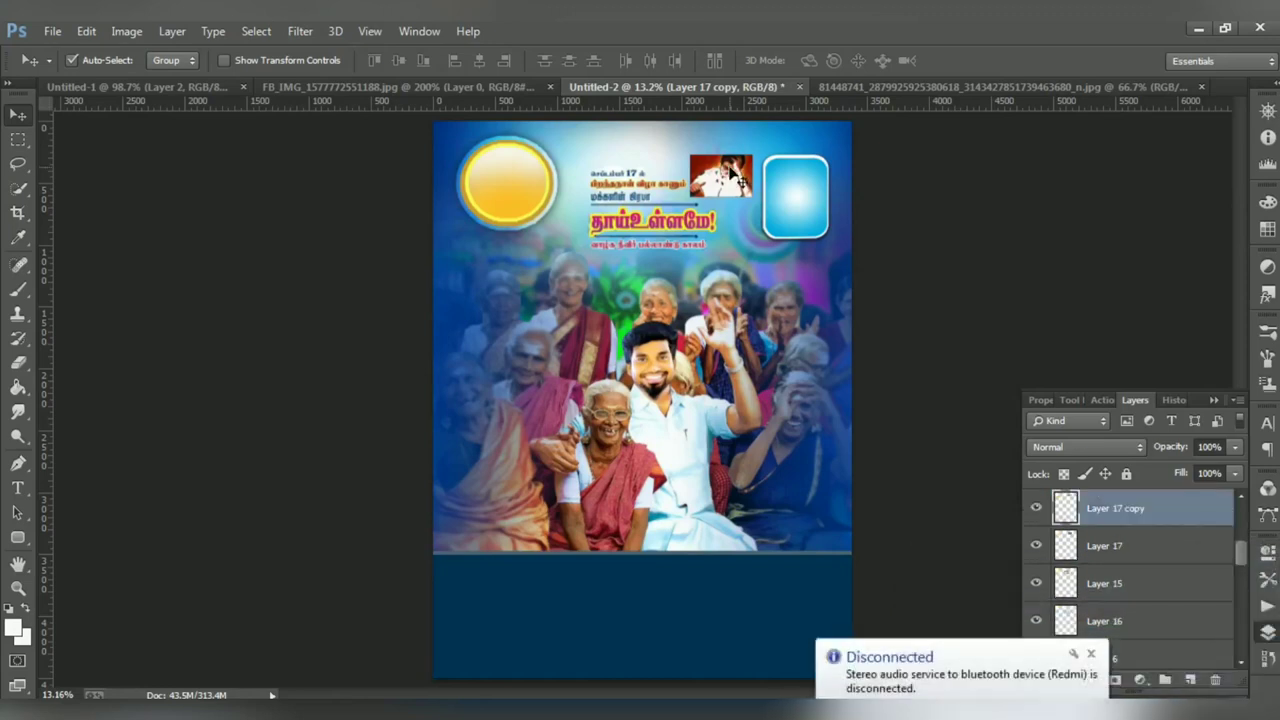
ctrl+click(1057, 495)
key(g)
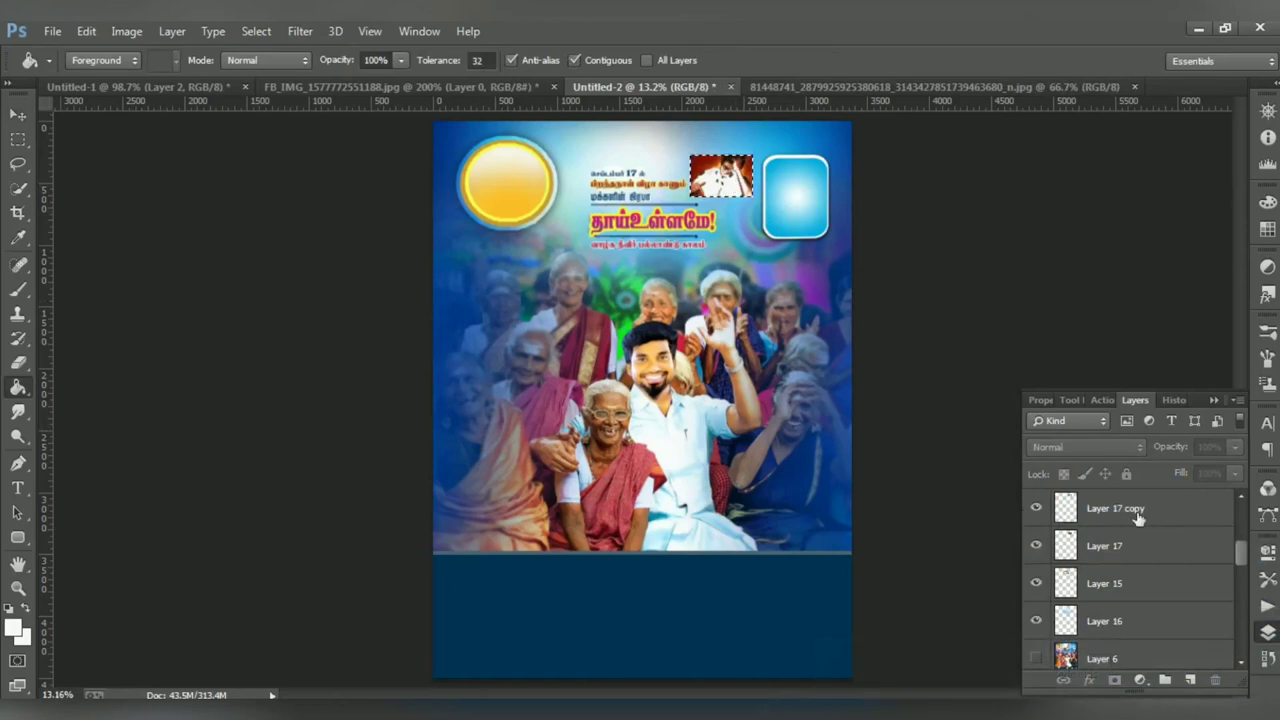
click(1137, 513)
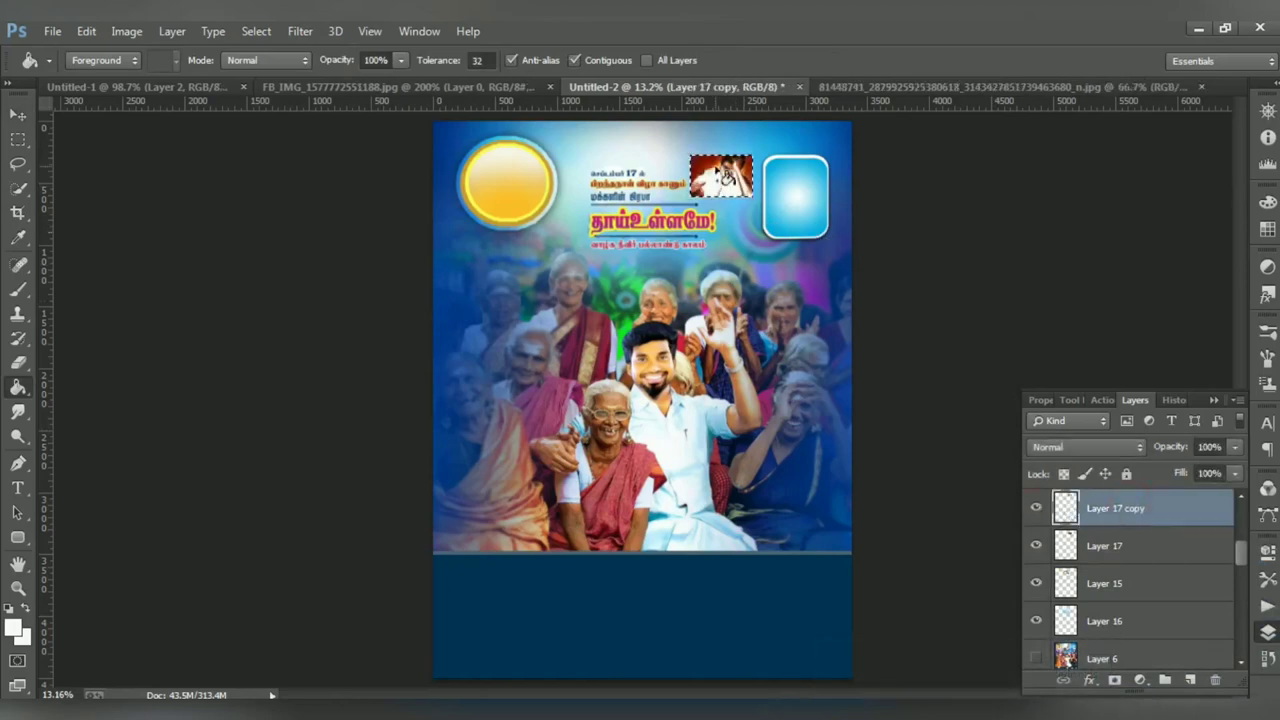
Fill a new layer with white inside the selection and merge the photo copy into it
click(1195, 681)
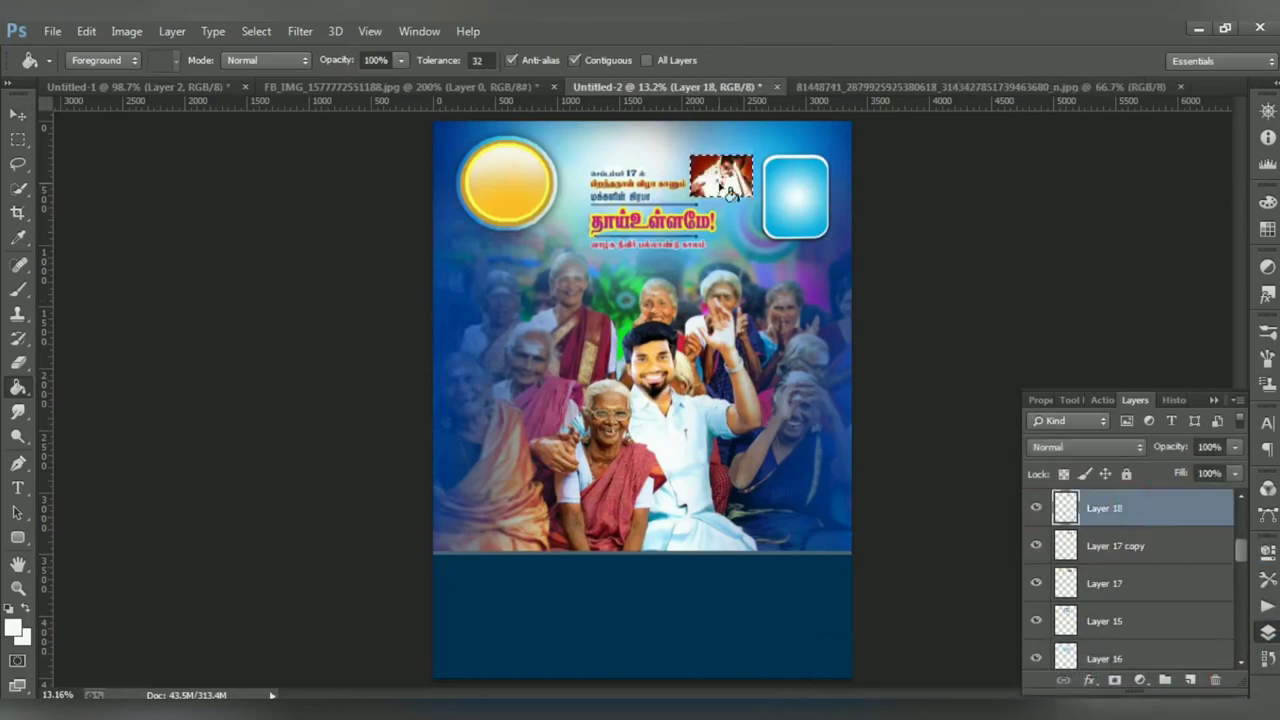
key(alt+BackSpace)
click(1122, 550)
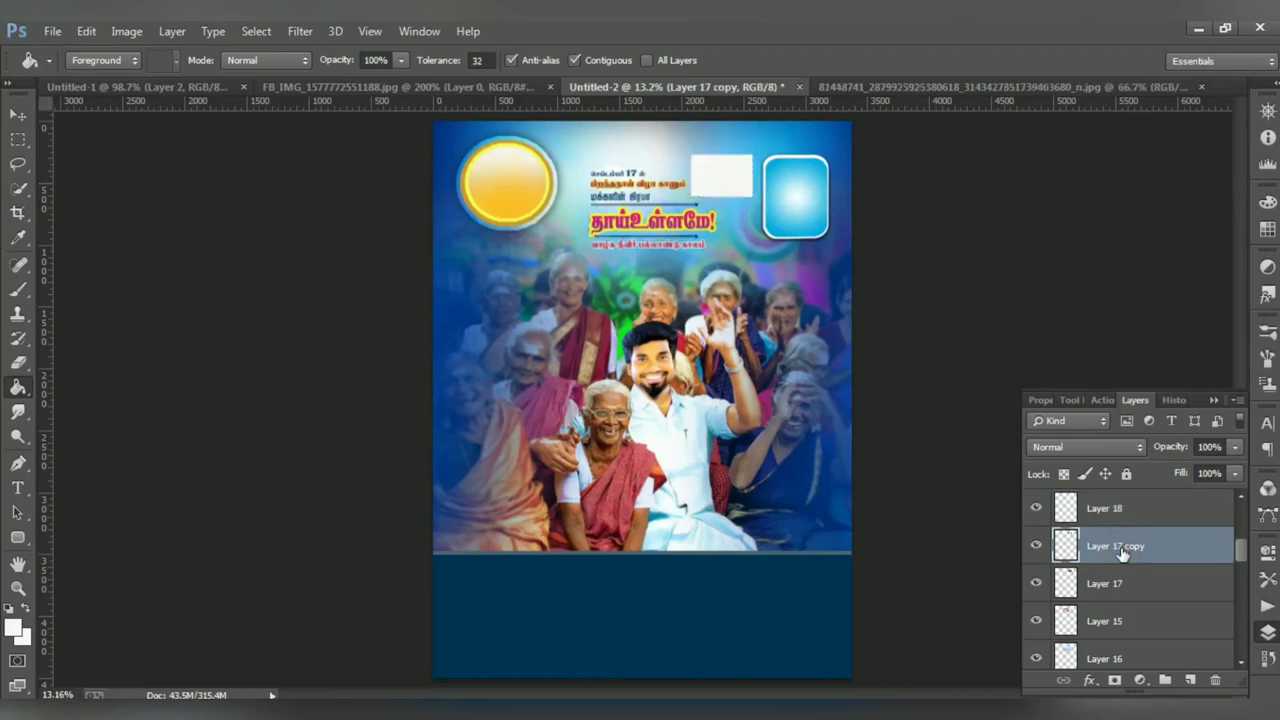
key(ctrl+bracketleft)
key(ctrl+bracketright)
key(ctrl+bracketright)
key(ctrl+e)
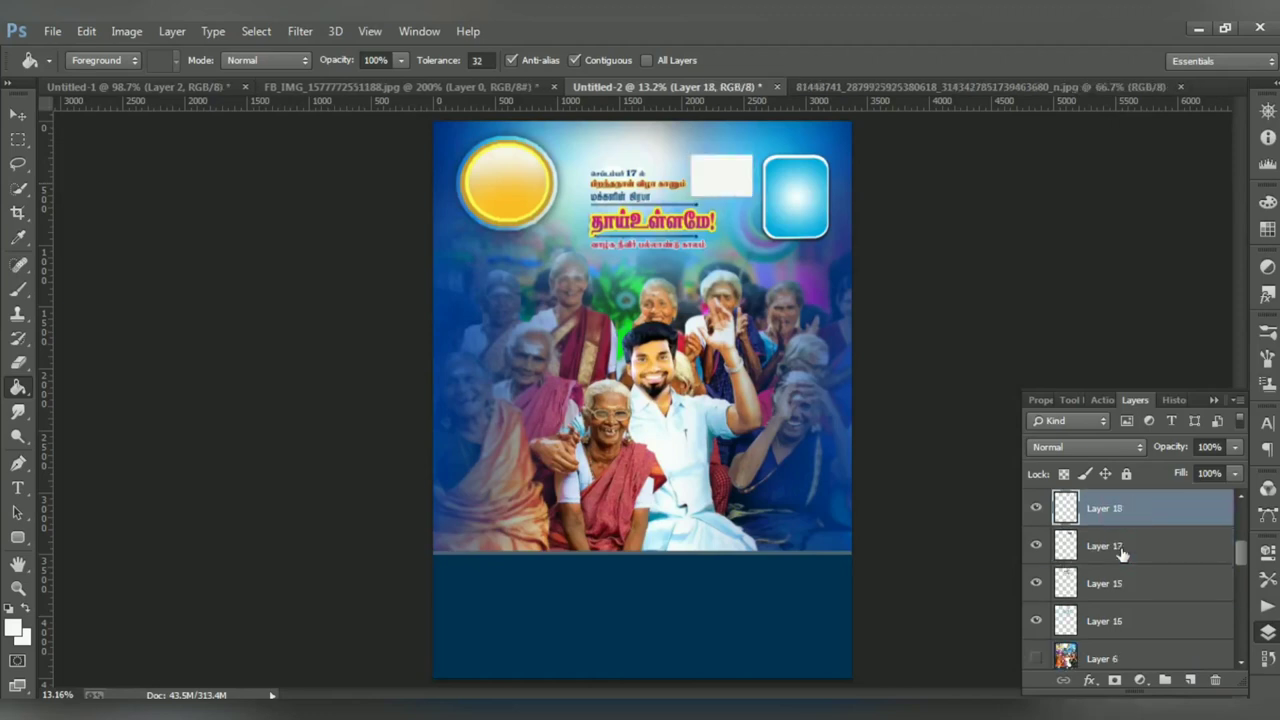
Place the white backing Layer 18 beneath the actor photo and apply a transform
key(ctrl+bracketleft)
key(ctrl+t)
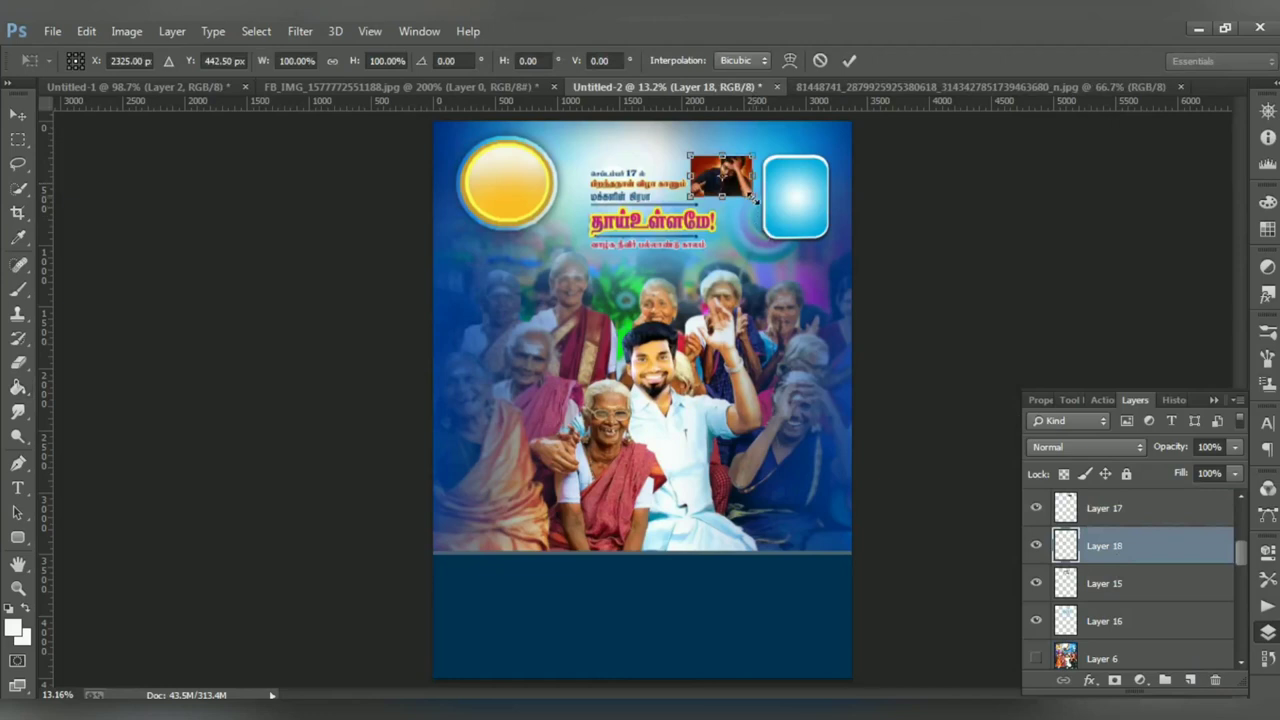
key(Return)
key(g)
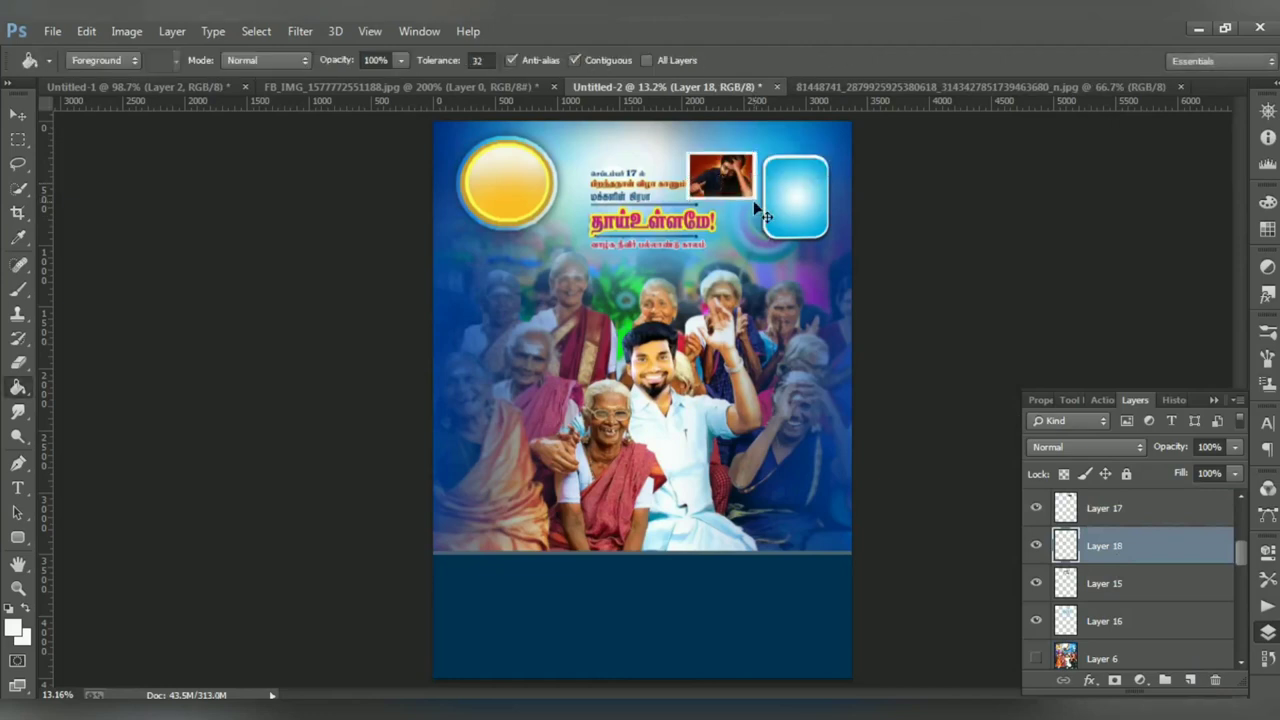
key(ctrl+plus)
key(ctrl+plus)
key(ctrl+plus)
key(ctrl+plus)
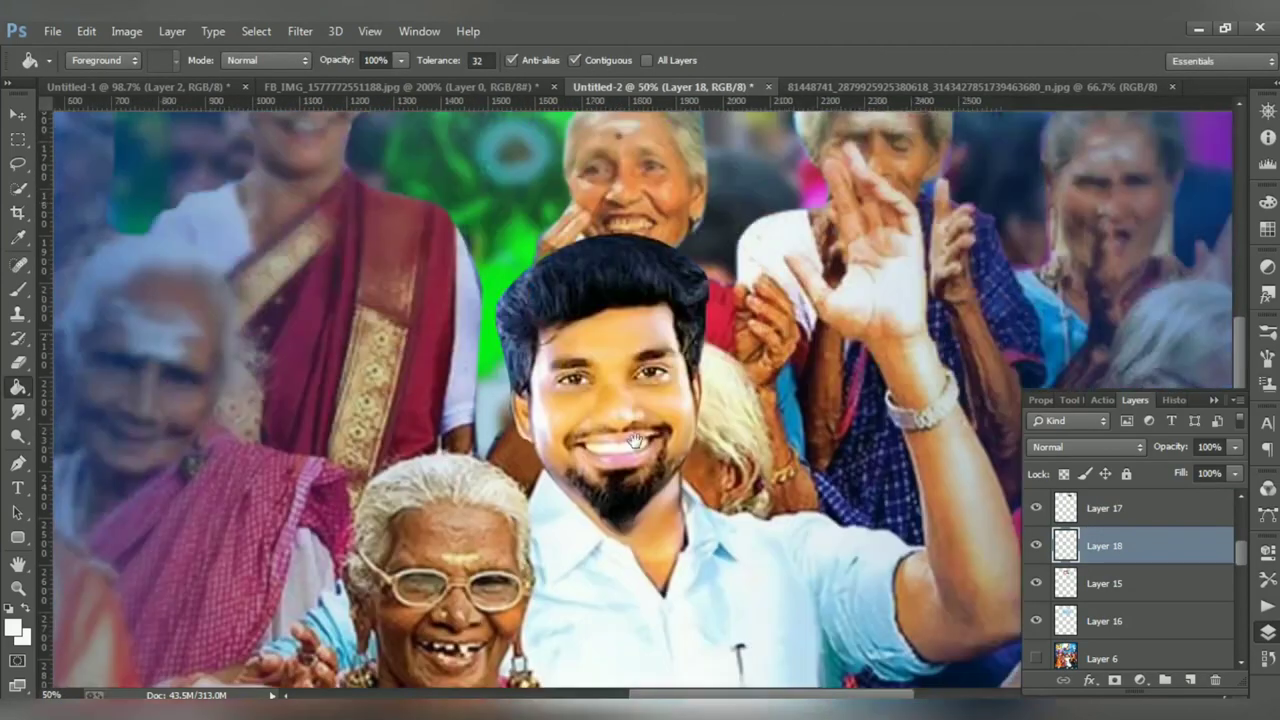
Narrow Layer 18's white actor-photo frame from both sides and trim its bottom slightly
scroll(636, 440, up, 5)
scroll(636, 440, up, 3)
key(v)
click(740, 287)
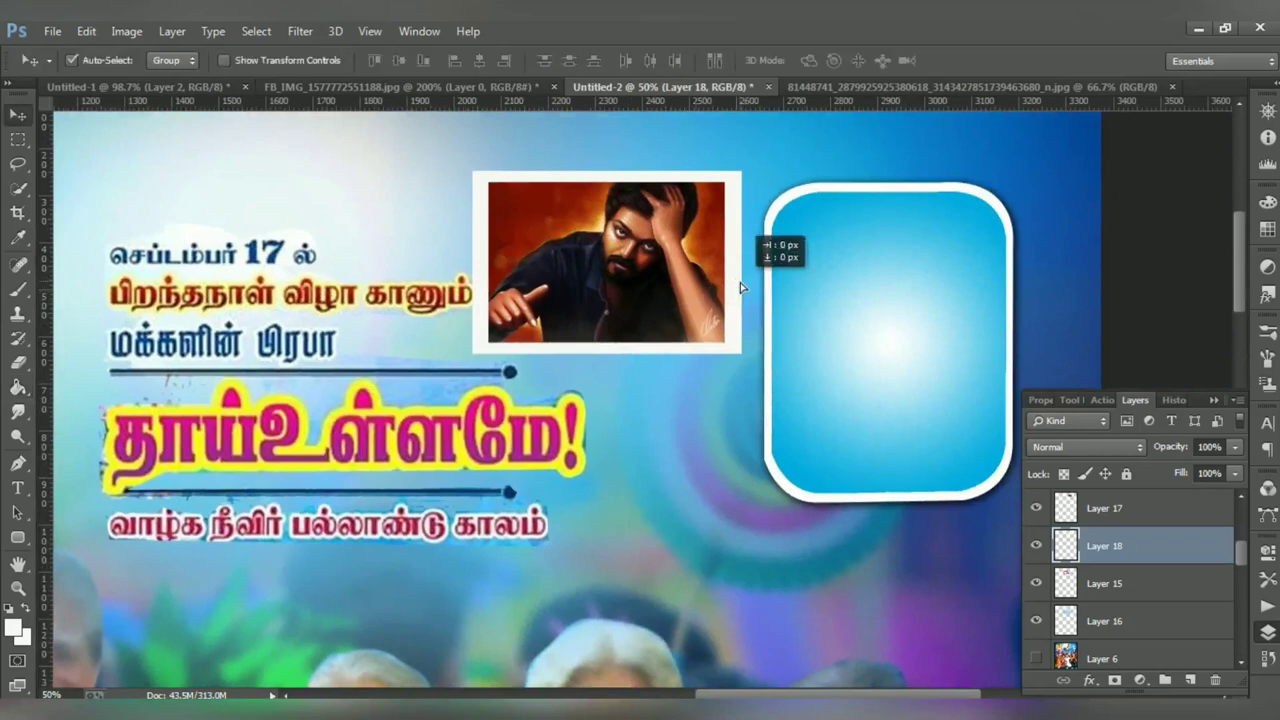
key(ctrl+t)
drag(741, 263, 737, 267)
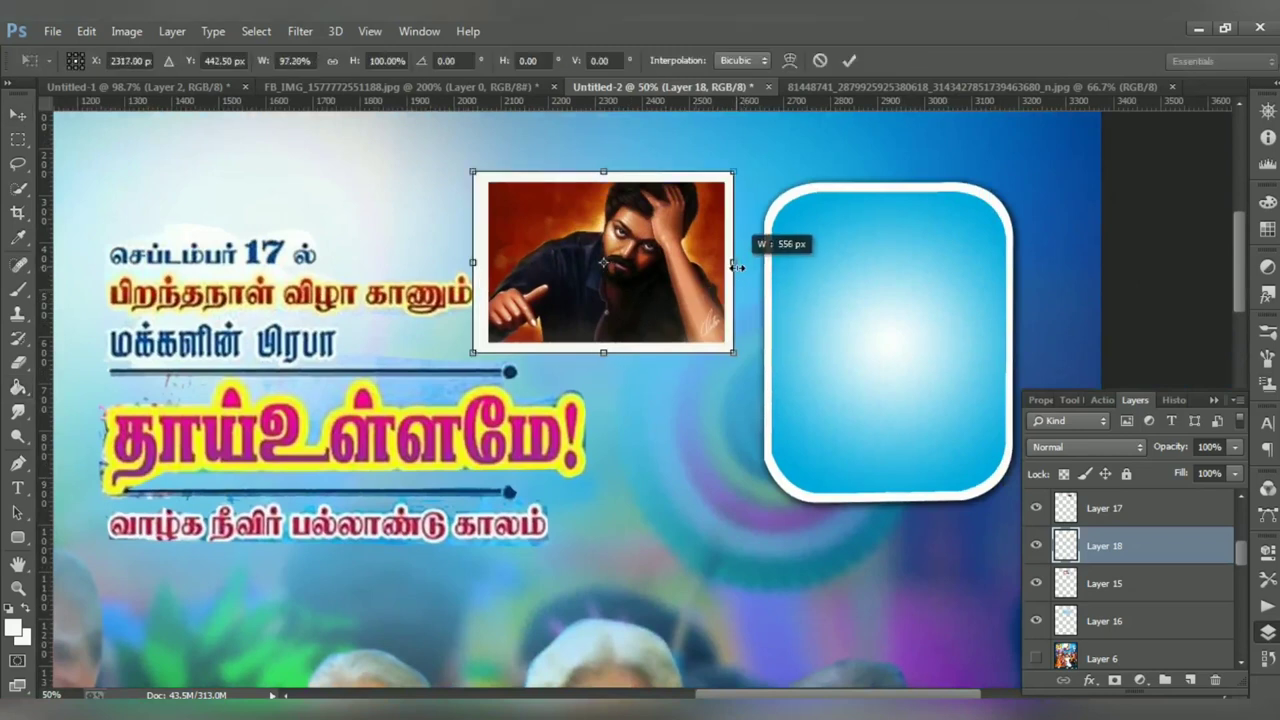
drag(473, 265, 479, 265)
drag(611, 354, 610, 352)
click(846, 62)
Give the frame layer a 6 px Stroke effect and fit the poster on screen
click(1092, 681)
click(1085, 492)
drag(626, 456, 629, 456)
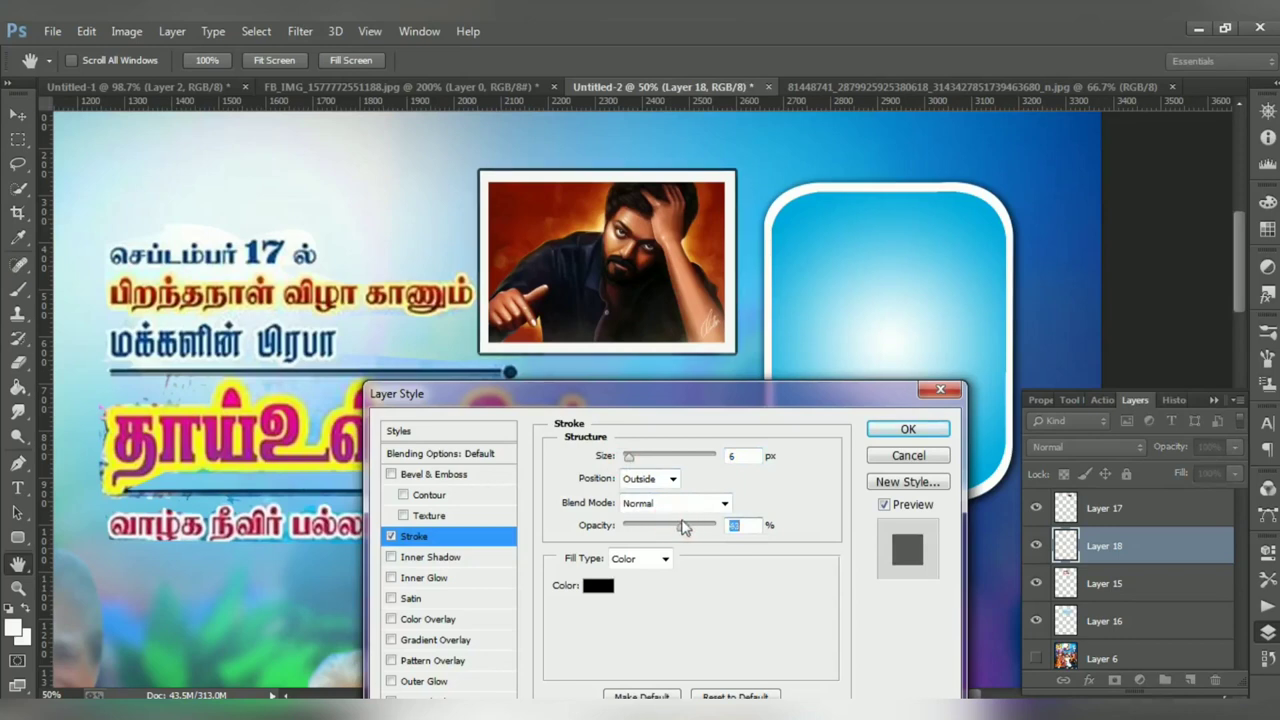
click(880, 429)
key(ctrl+0)
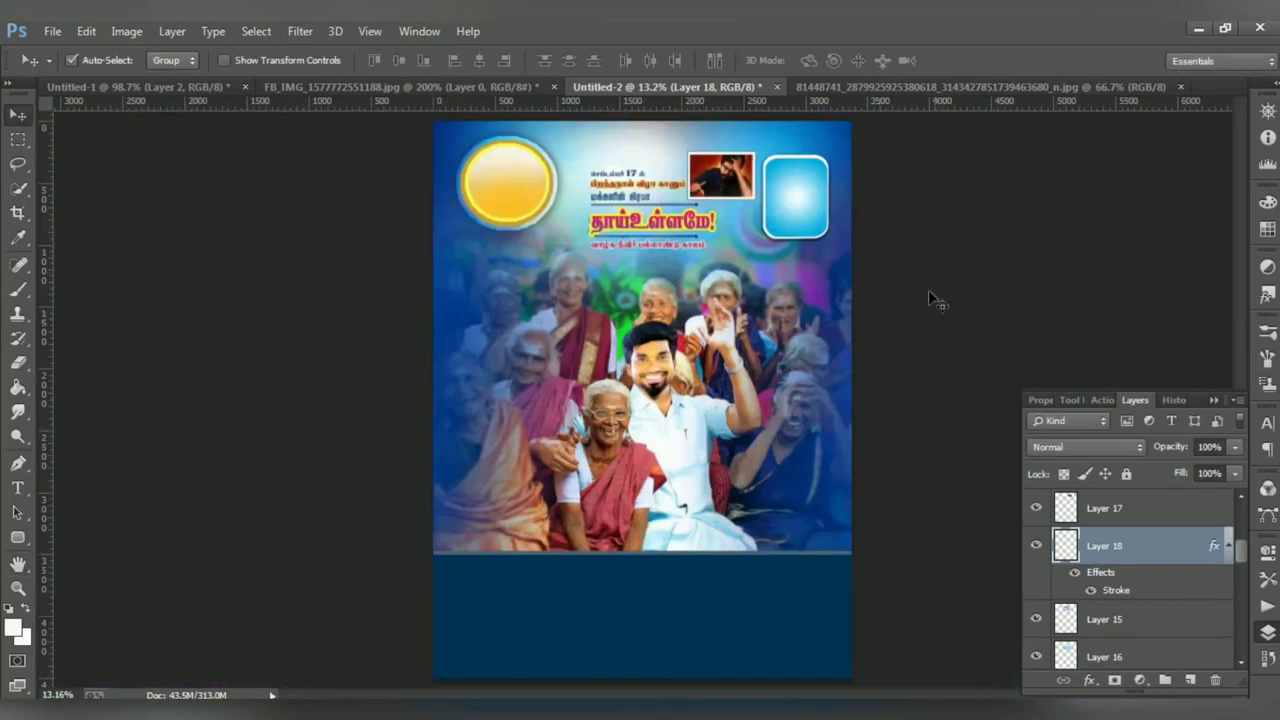
Close the separate actor photo document and browse Local Disk (E:) to open a file
click(1160, 87)
click(1183, 87)
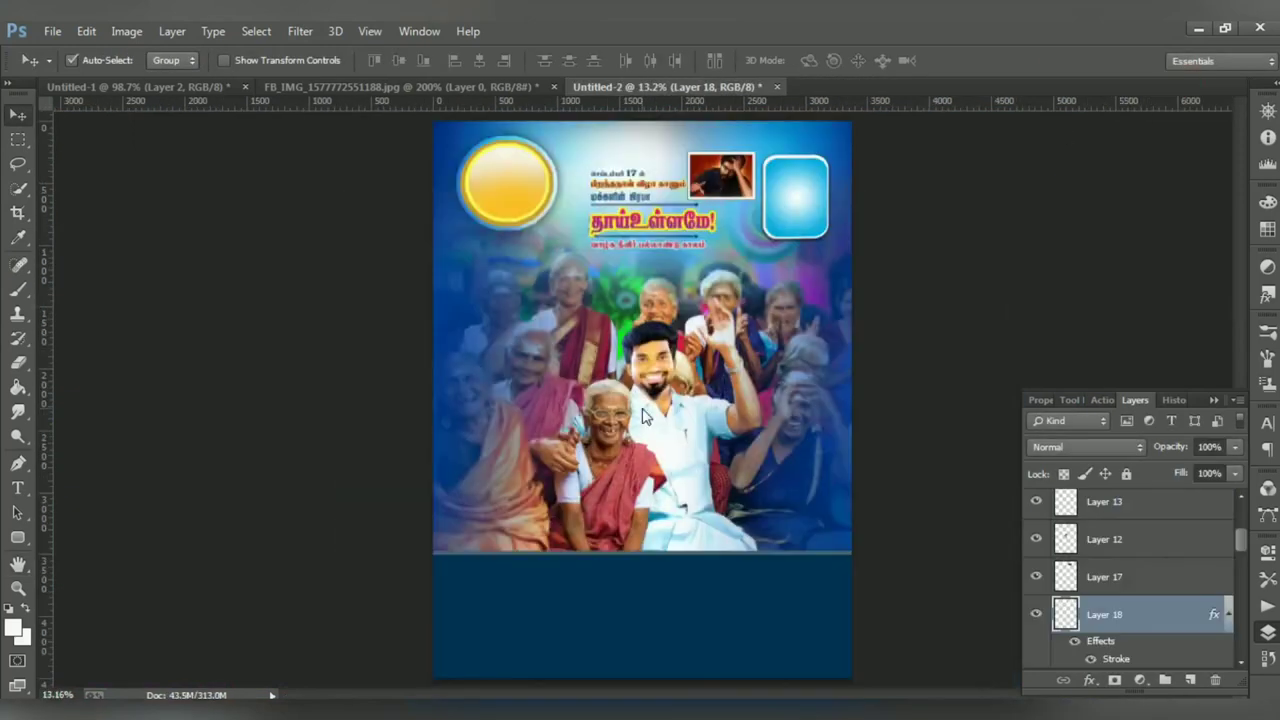
key(ctrl+o)
click(88, 364)
Pick a file on Local Disk (E:), then Save As under the name 'birthday 20'
double_click(742, 172)
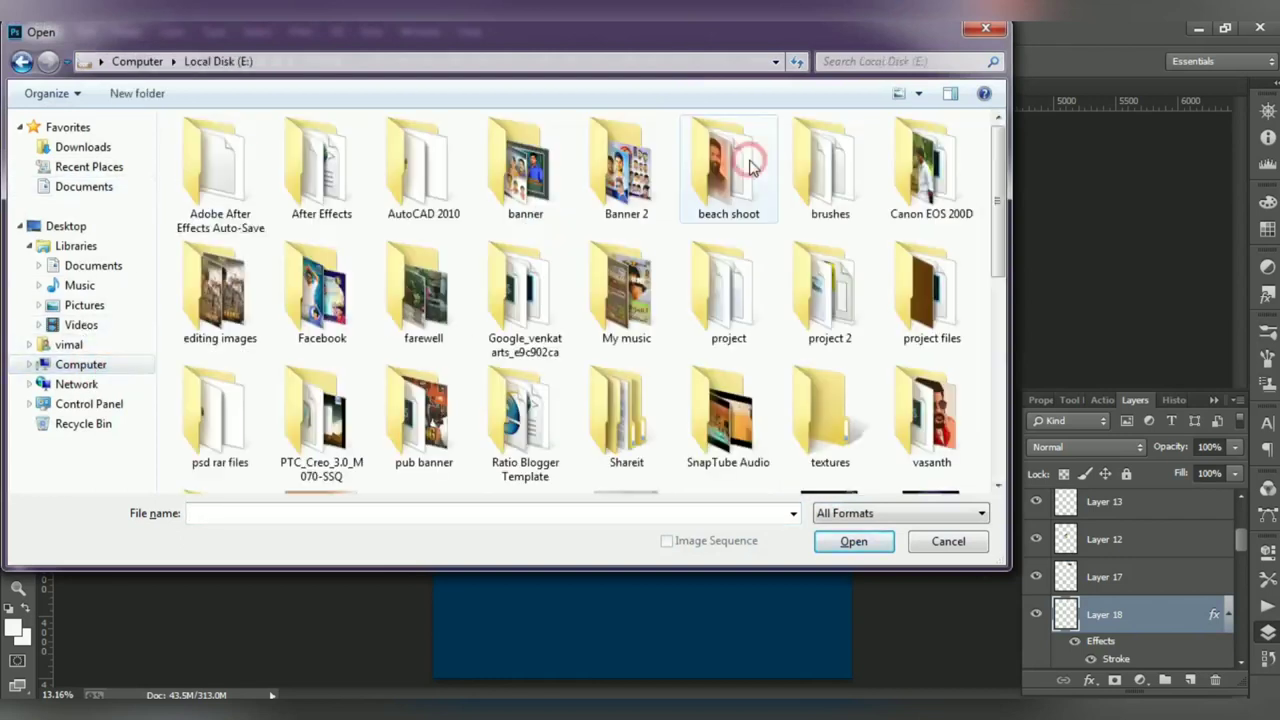
click(727, 390)
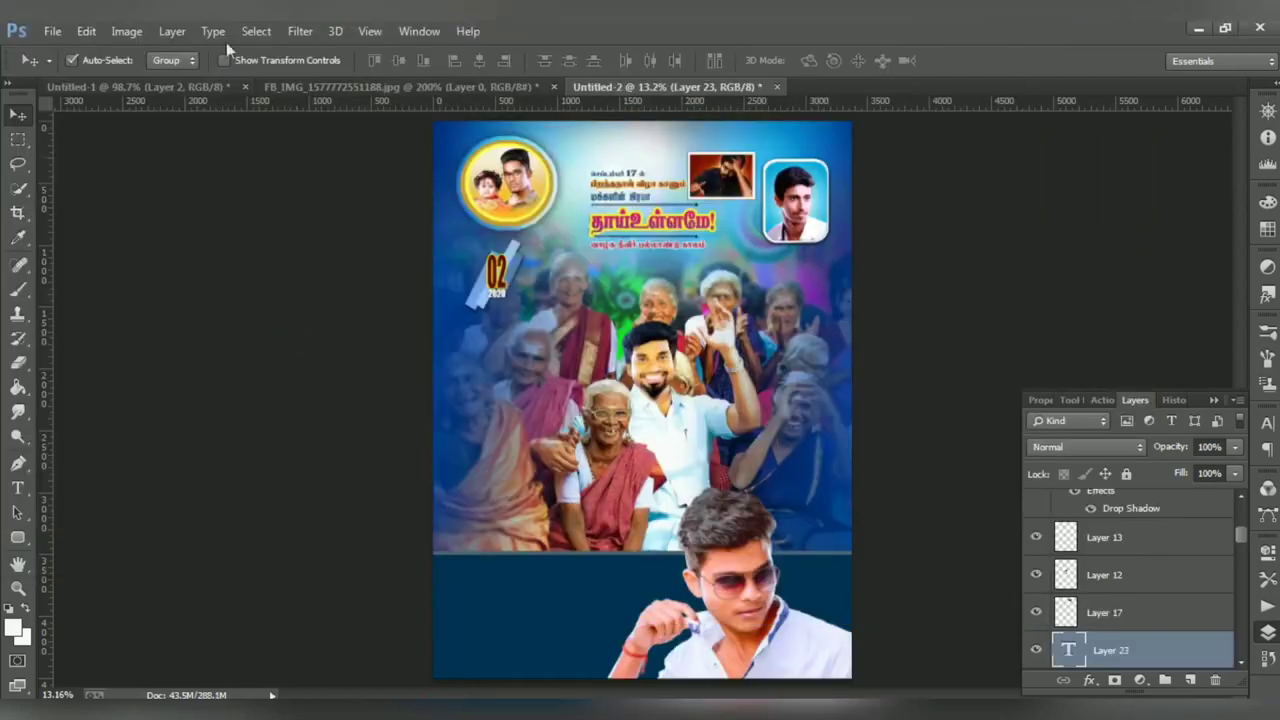
click(52, 31)
click(80, 215)
text(bi)
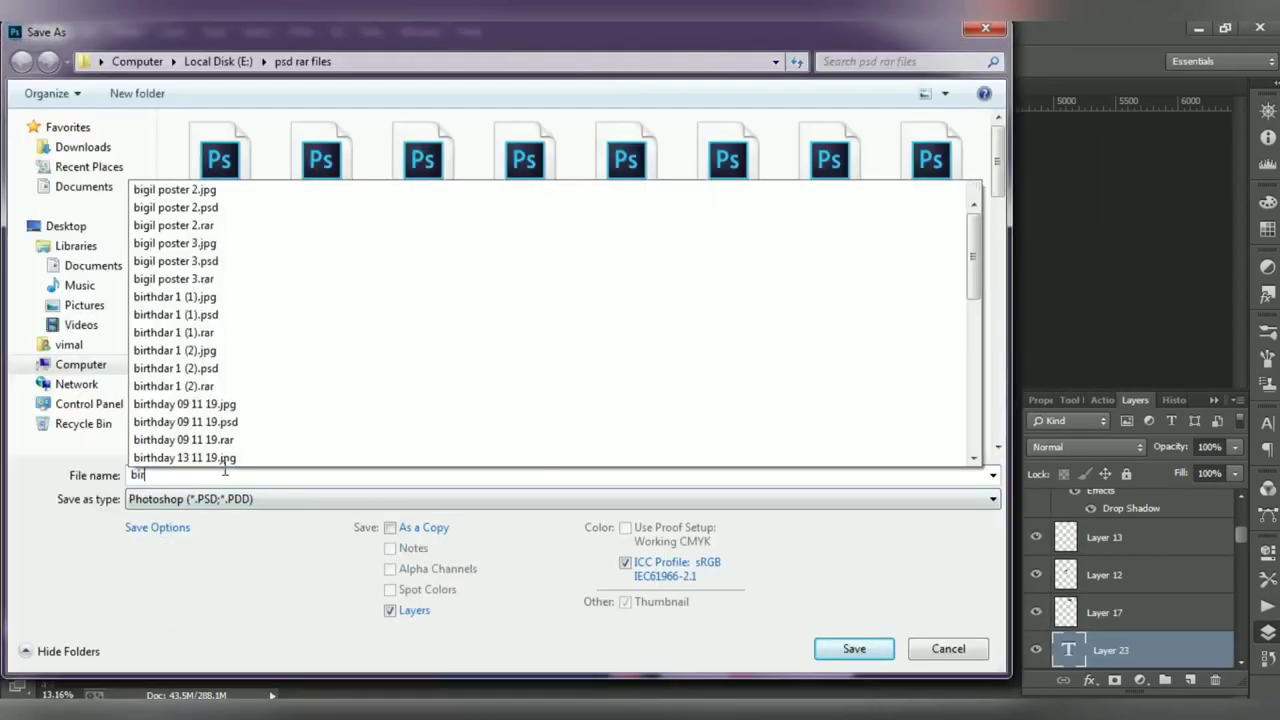
text(rthday )
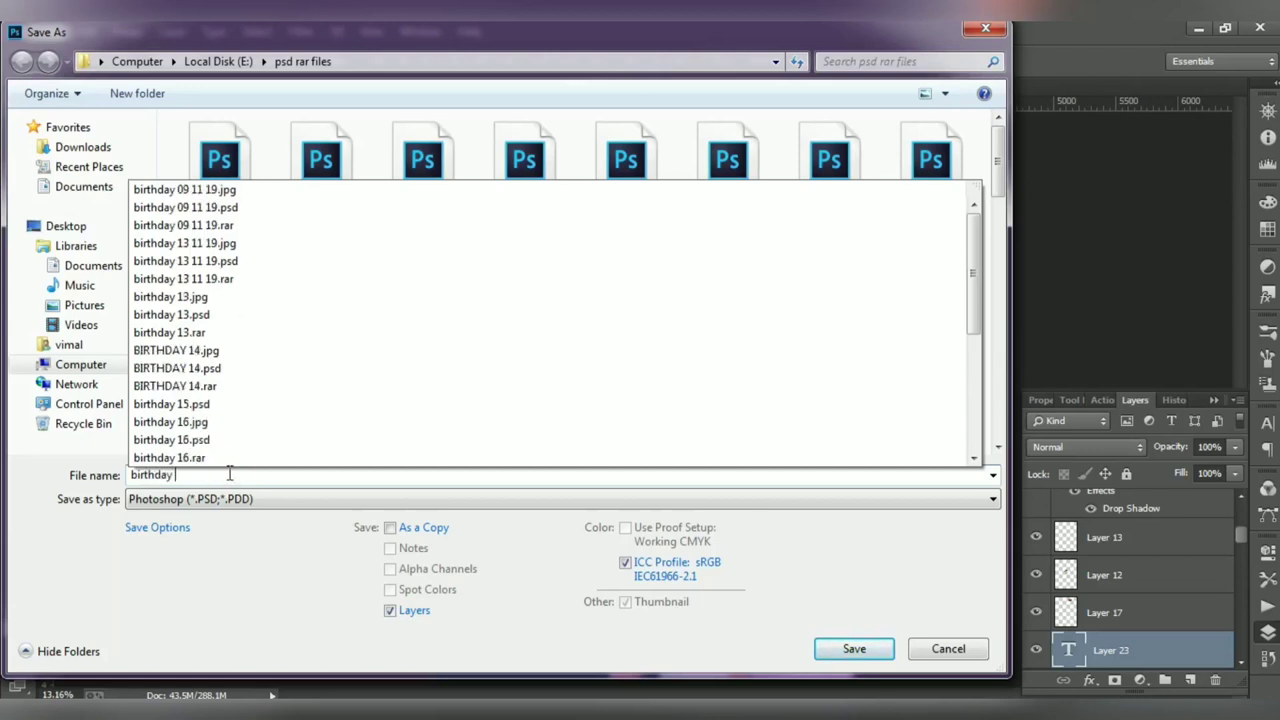
text(2020)
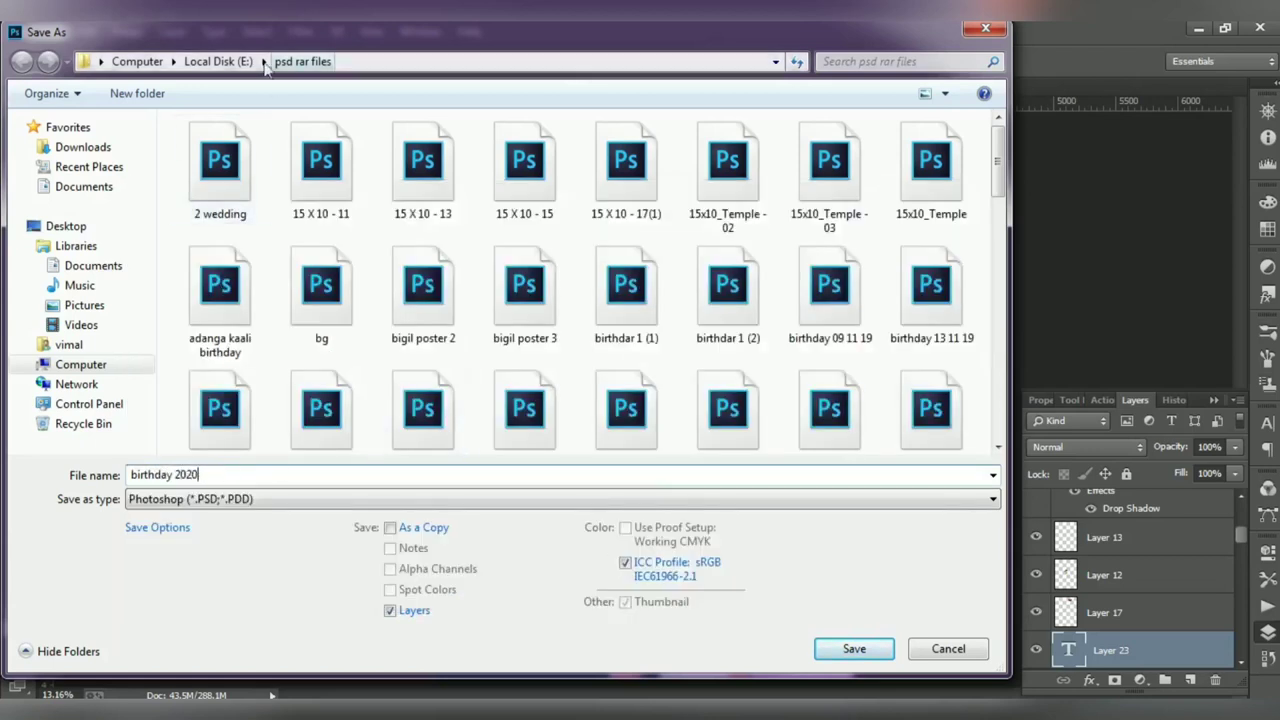
Save the poster as birthday 2020.psd in a new '2020 files' folder inside psd rar files
click(160, 93)
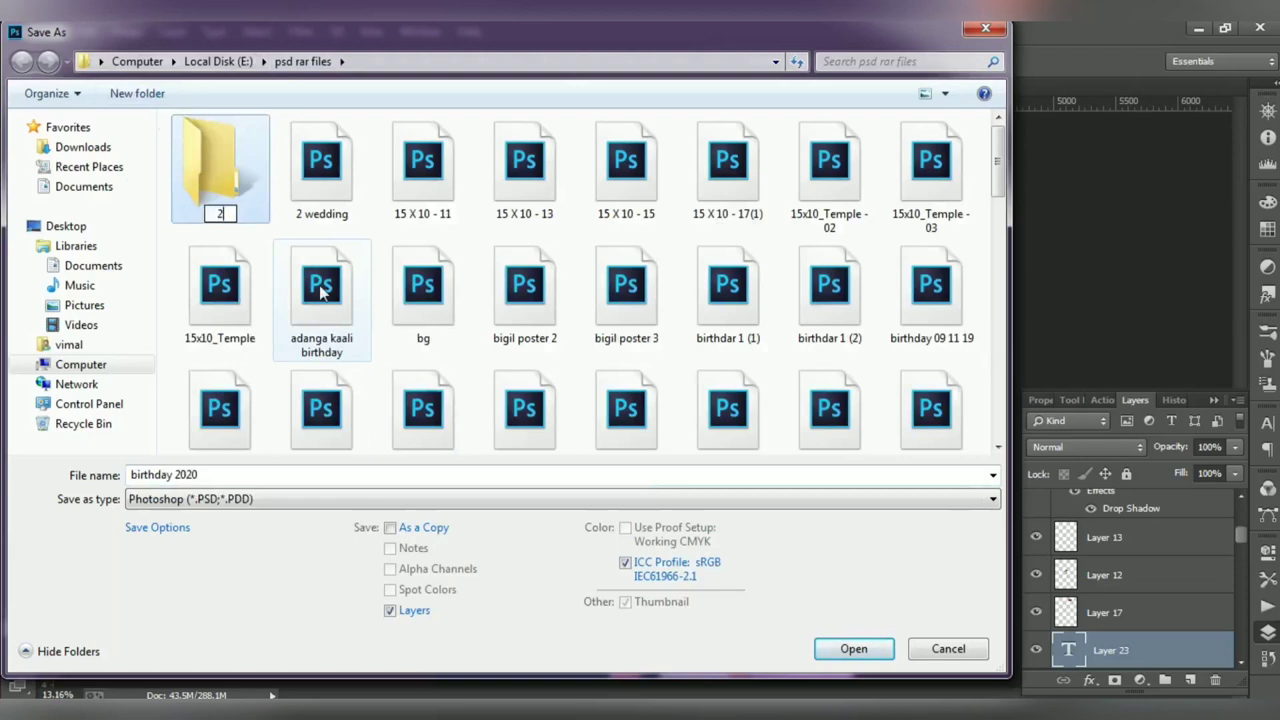
double_click(240, 190)
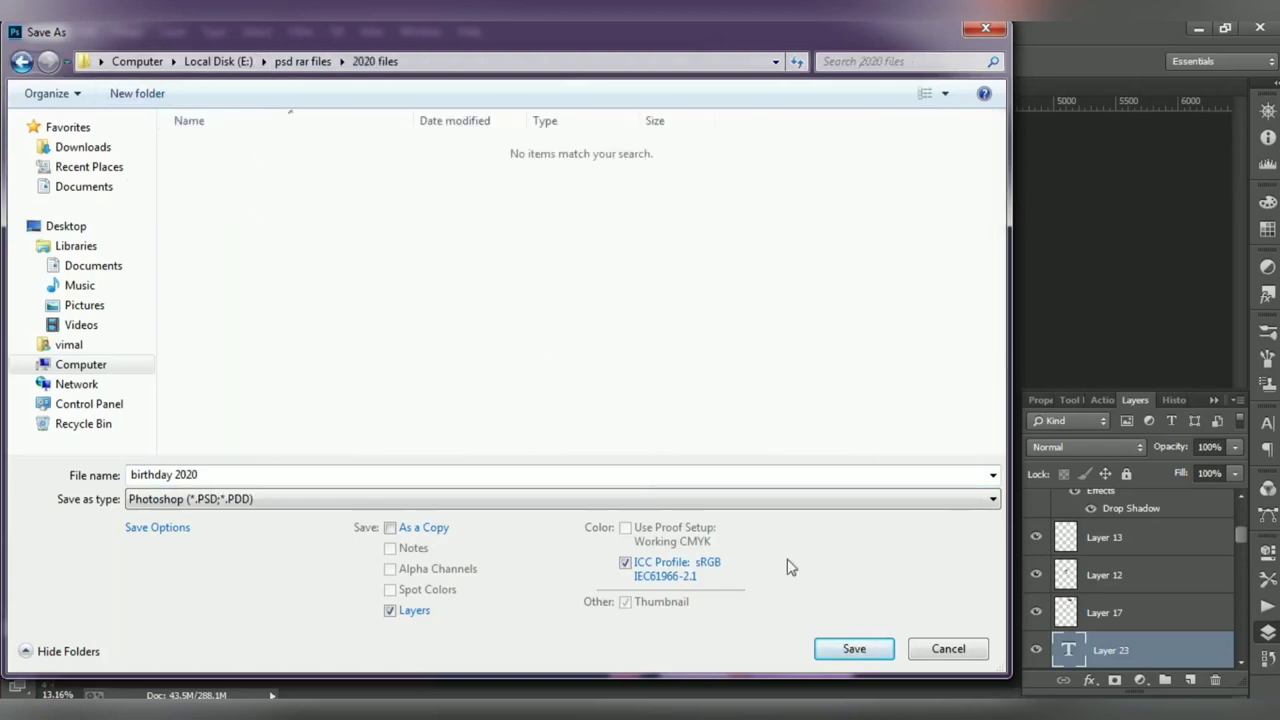
click(835, 650)
click(838, 228)
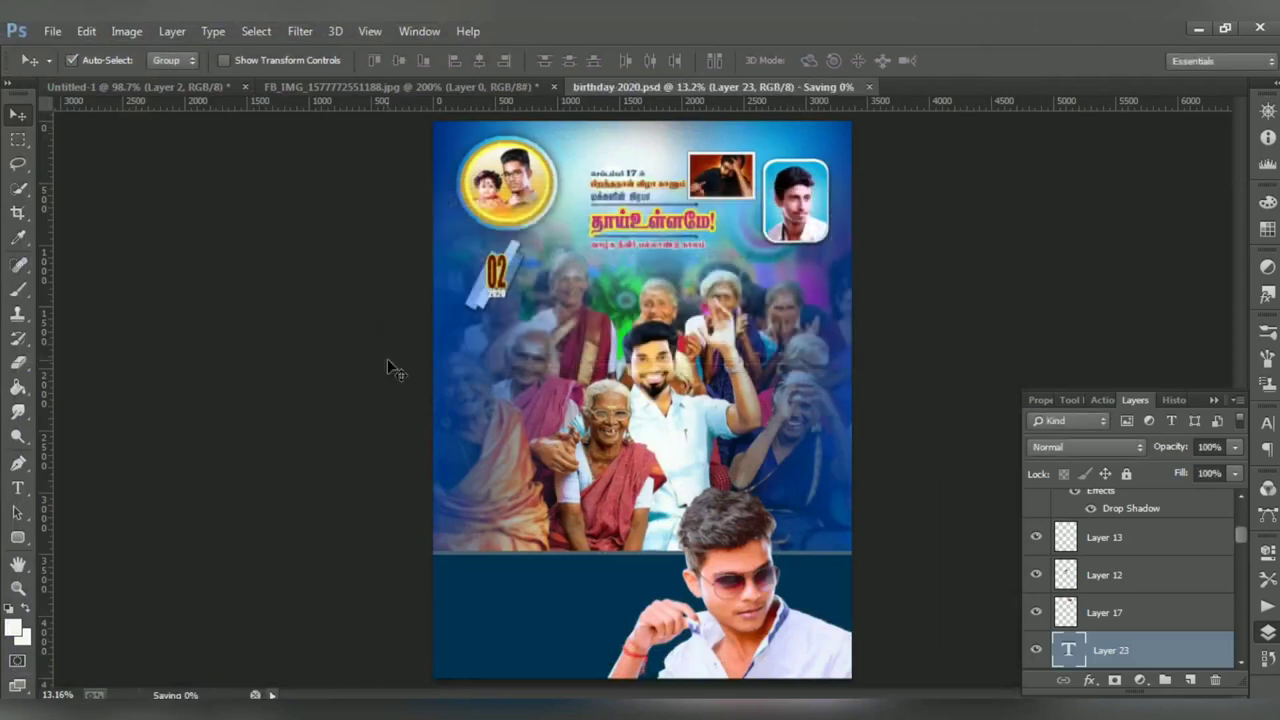
Save a JPEG copy of birthday 2020 at Quality 12 Maximum, Baseline Standard
click(52, 31)
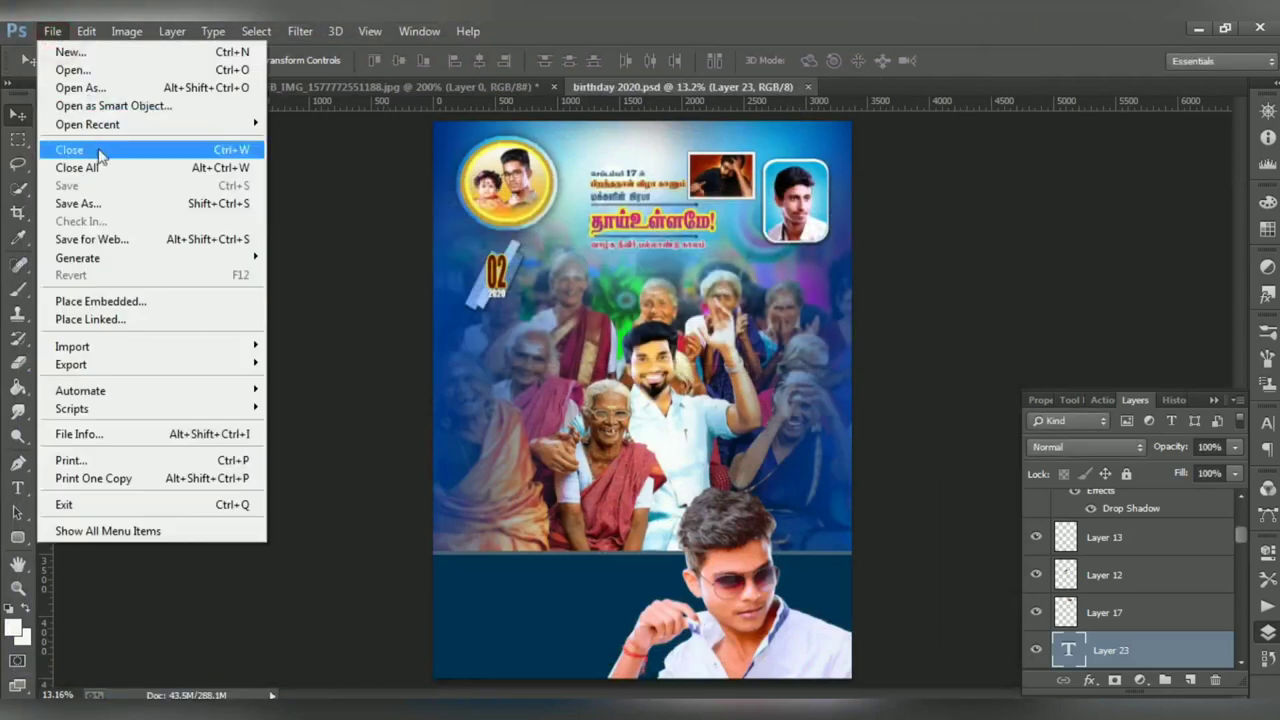
click(90, 200)
click(300, 500)
click(260, 275)
click(832, 650)
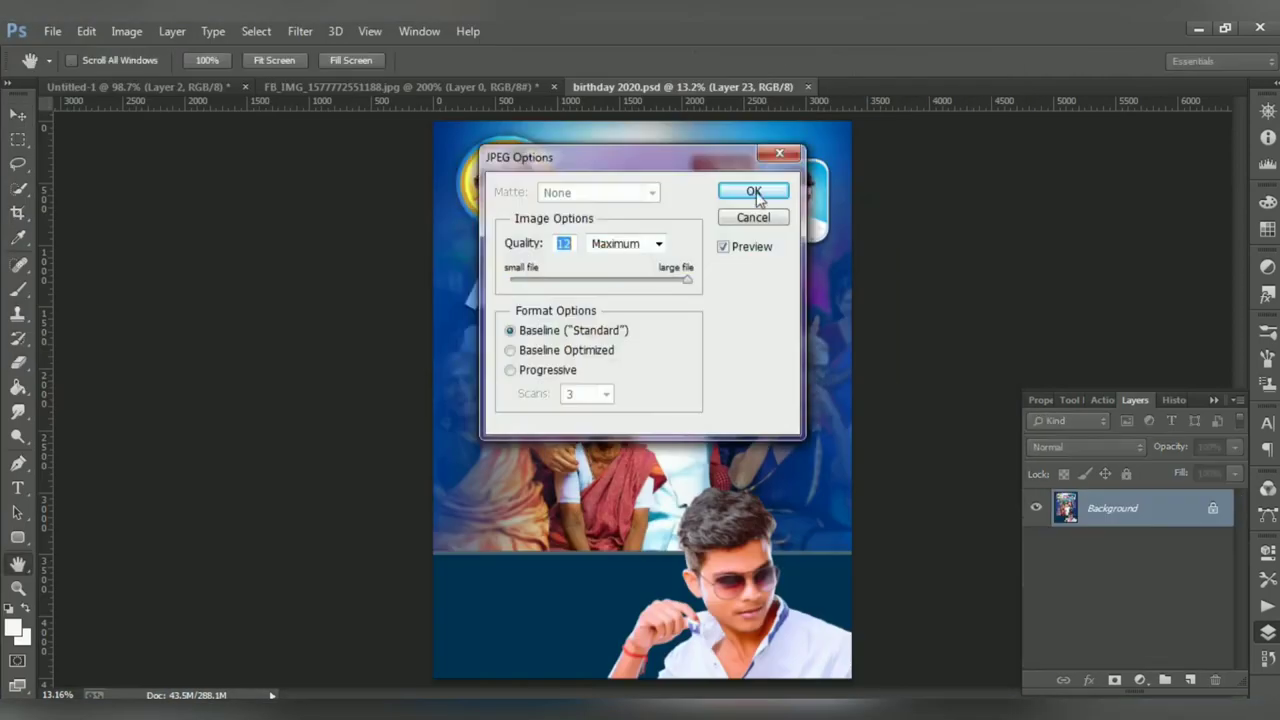
click(756, 193)
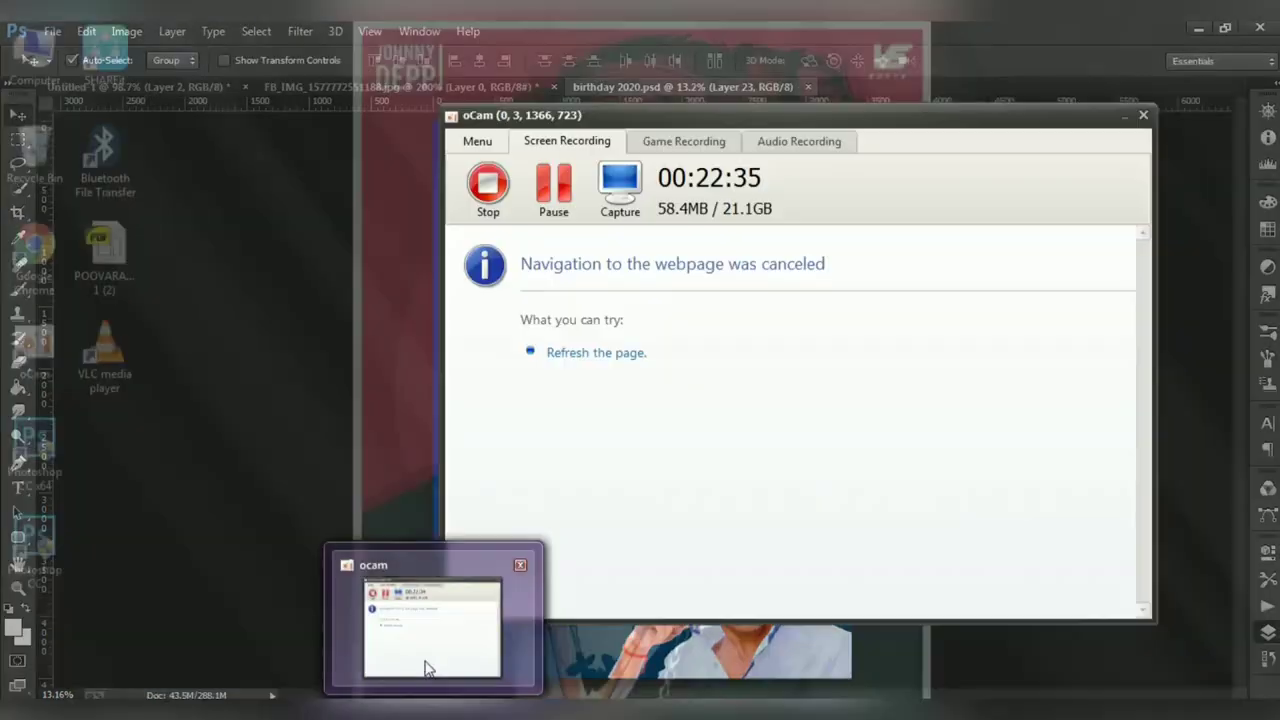